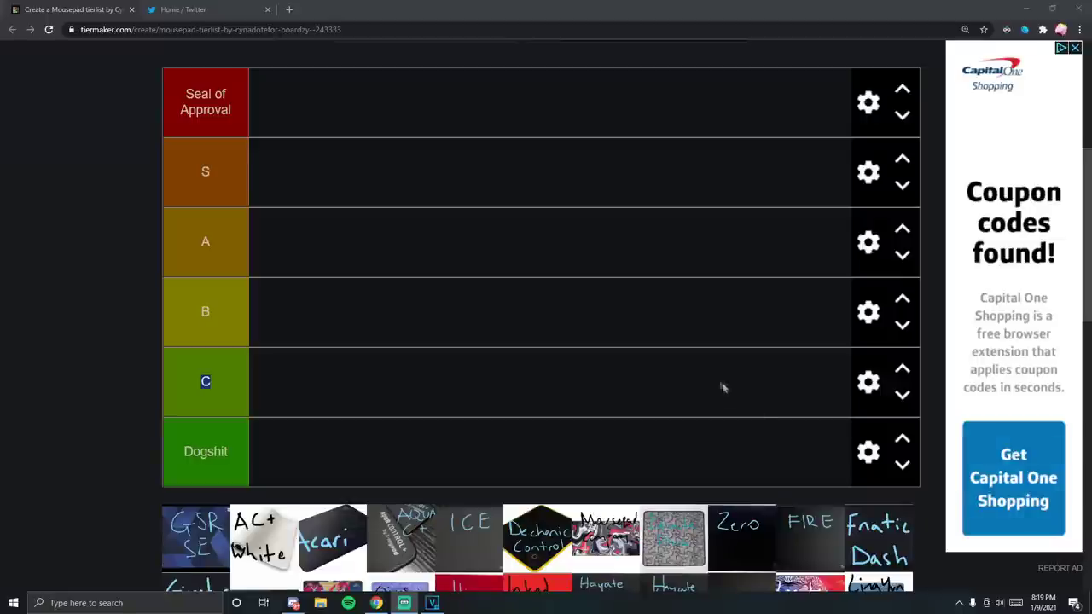
# - Drop the GSR SE pad into the C tier as the list's first ranked item
pyautogui.scroll(3, 393, 363)
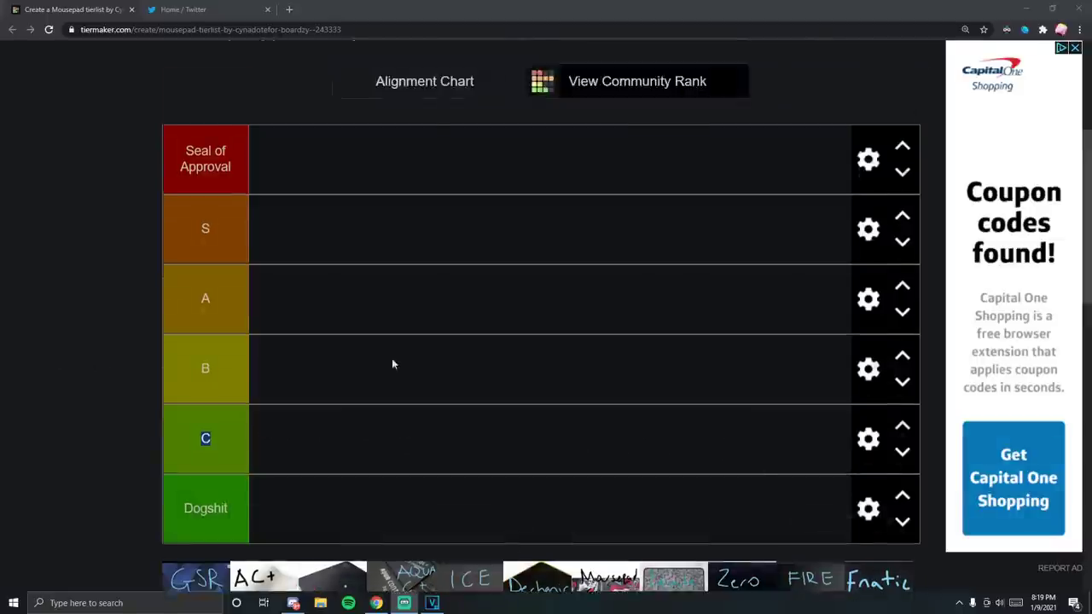
pyautogui.scroll(-3, 415, 190)
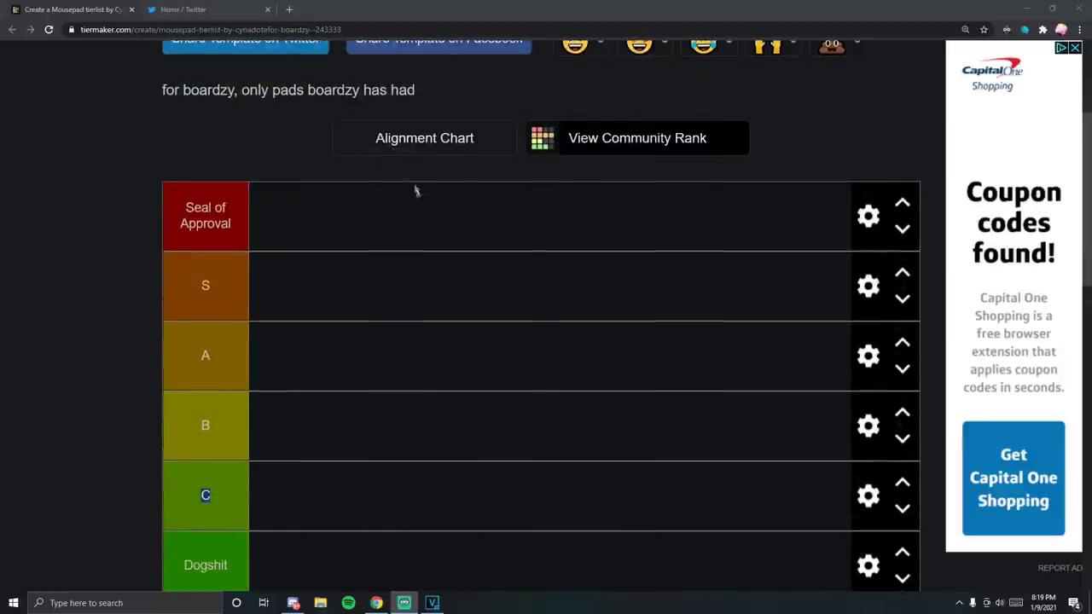
pyautogui.scroll(-2, 373, 297)
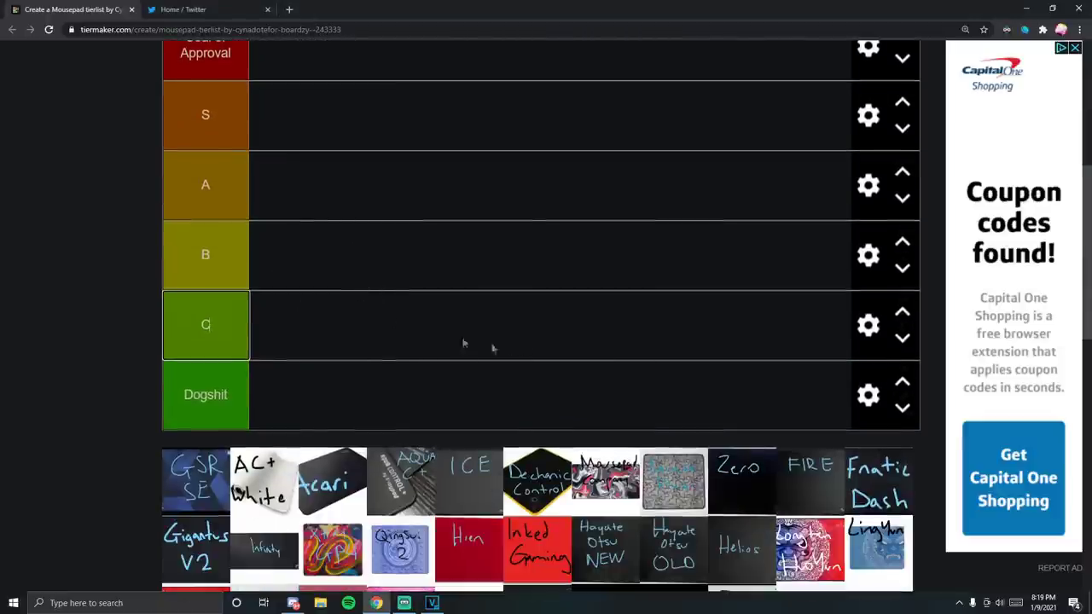
pyautogui.scroll(-1, 478, 333)
pyautogui.scroll(-2, 505, 281)
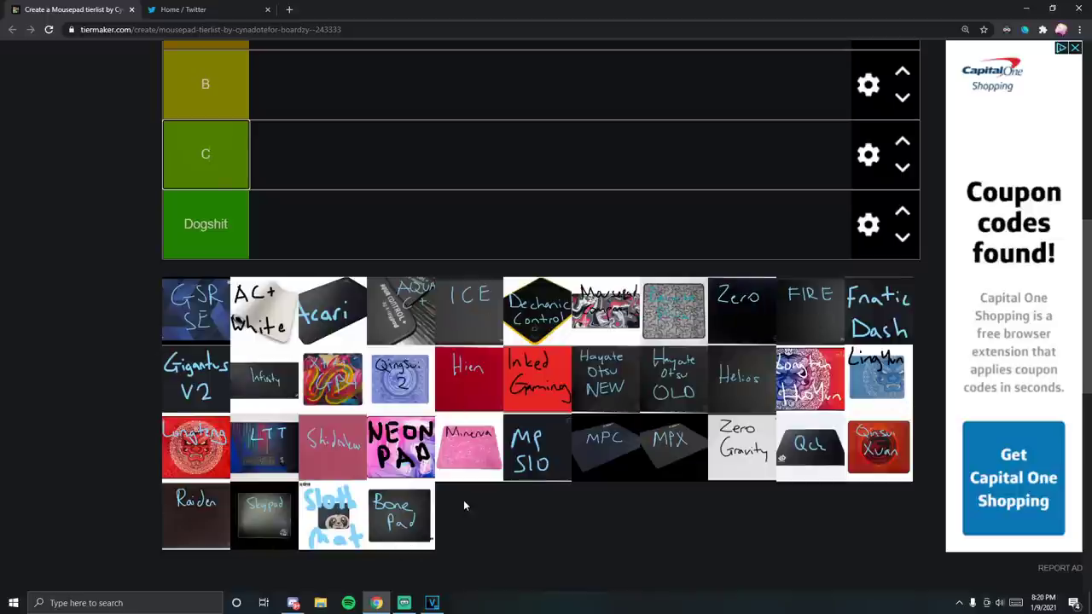
pyautogui.scroll(1, 484, 519)
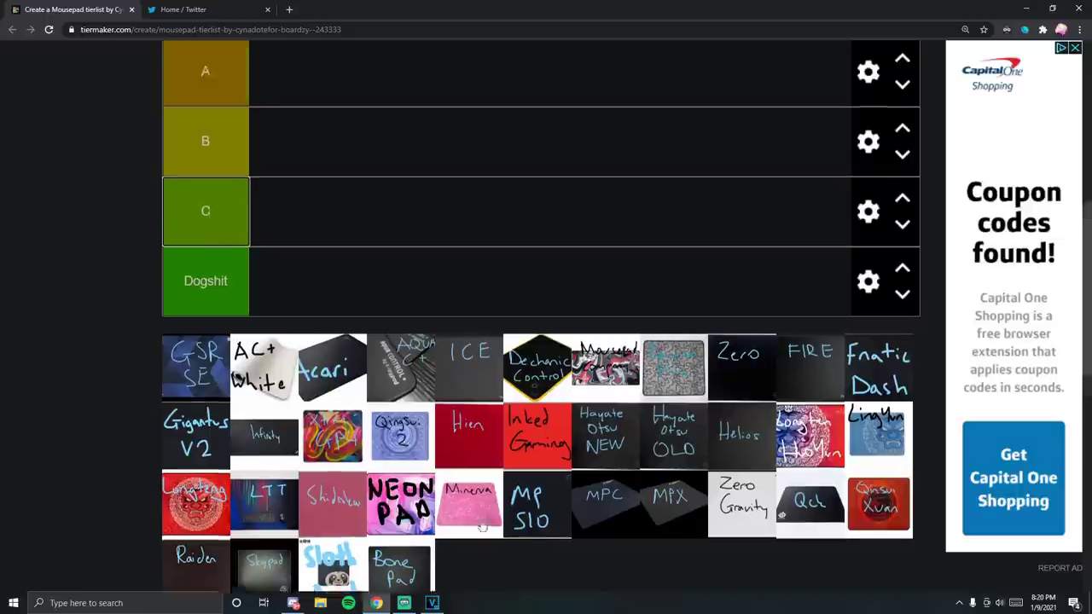
pyautogui.scroll(-1, 479, 522)
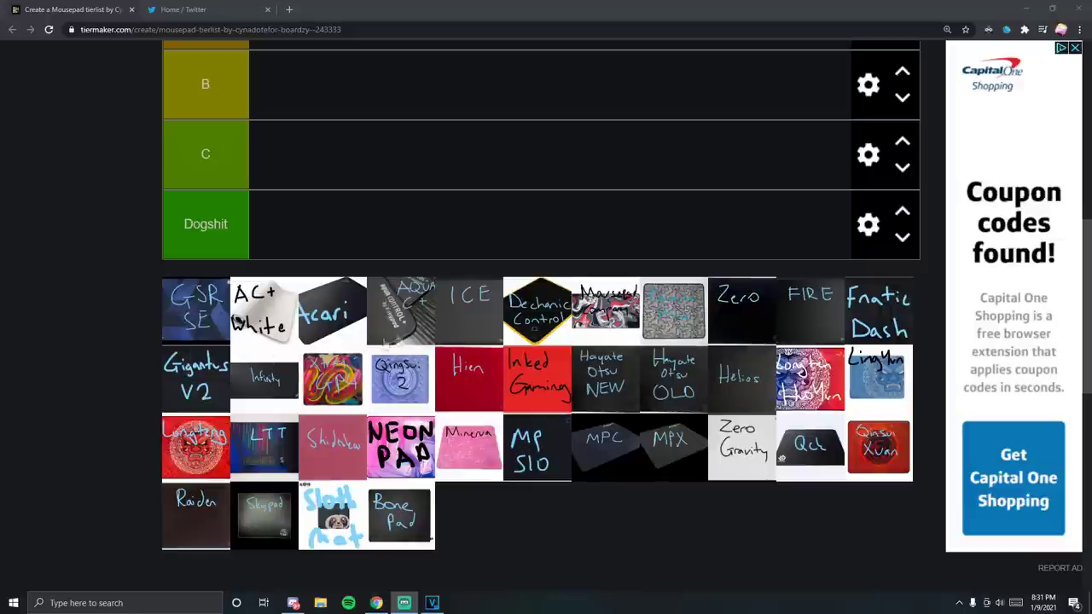
pyautogui.scroll(2, 599, 360)
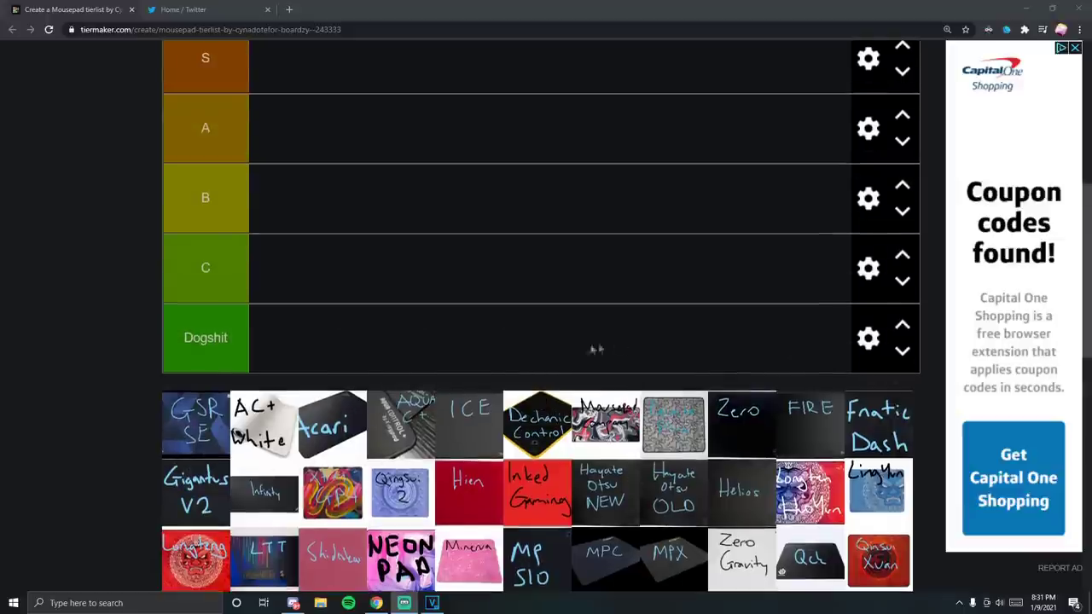
pyautogui.scroll(1, 597, 348)
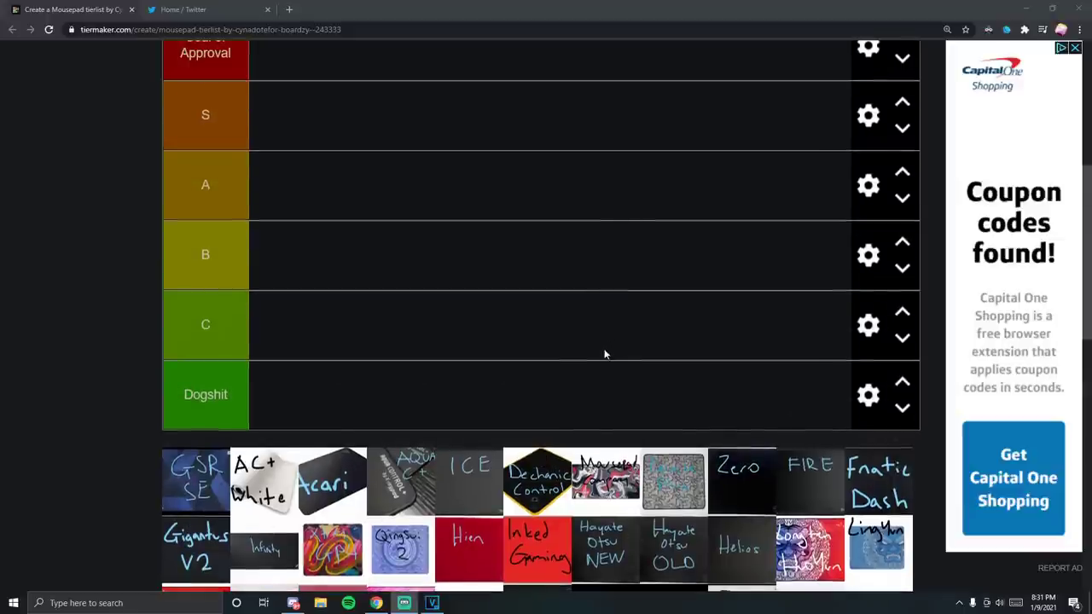
pyautogui.scroll(2, 585, 349)
pyautogui.scroll(-6, 524, 346)
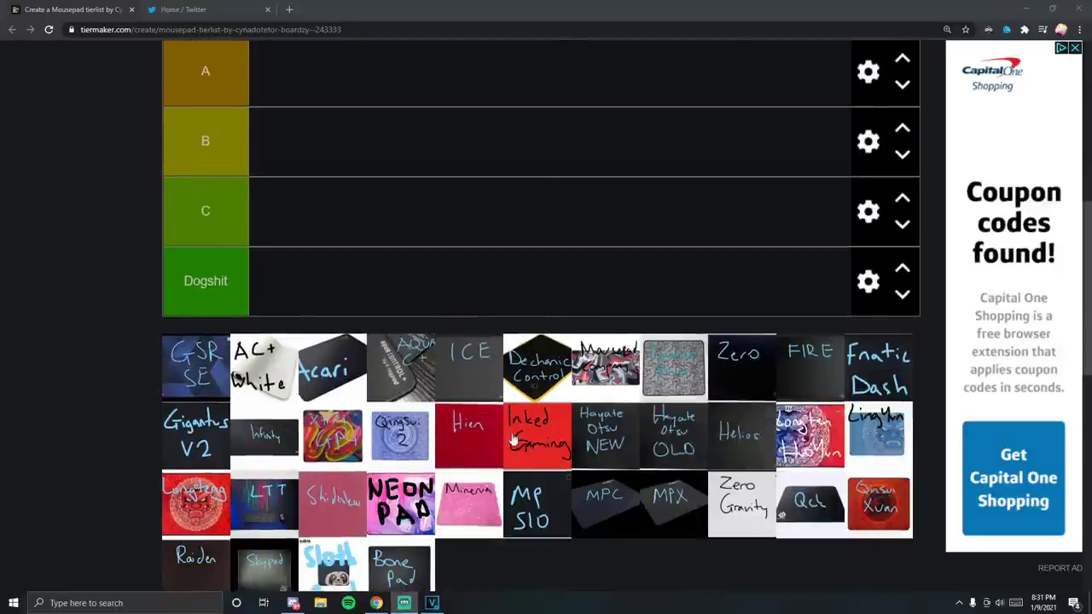
pyautogui.scroll(5, 468, 448)
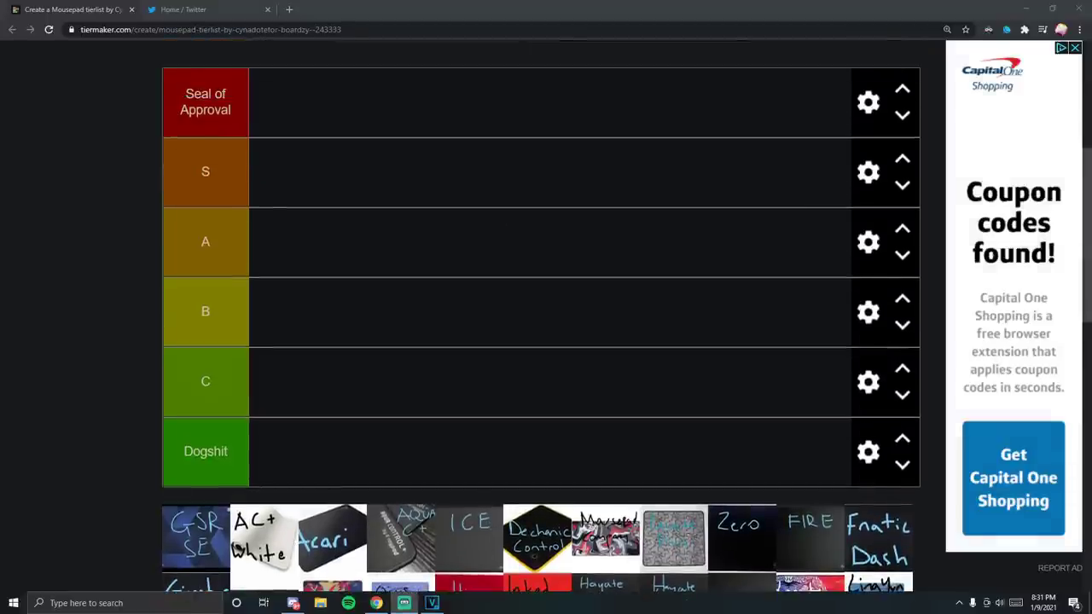
pyautogui.moveTo(184, 542); pyautogui.dragTo(281, 376)
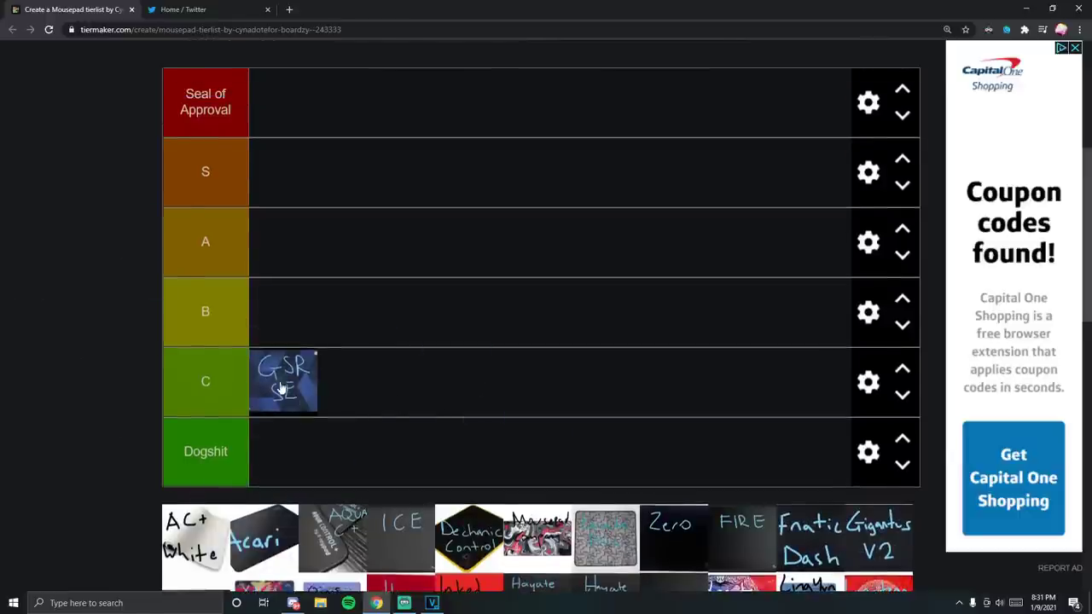
pyautogui.scroll(1, 285, 393)
pyautogui.moveTo(290, 444)
pyautogui.mouseDown()
pyautogui.moveTo(209, 295)
pyautogui.moveTo(273, 179)
pyautogui.moveTo(134, 390)
pyautogui.moveTo(279, 439)
pyautogui.mouseUp()
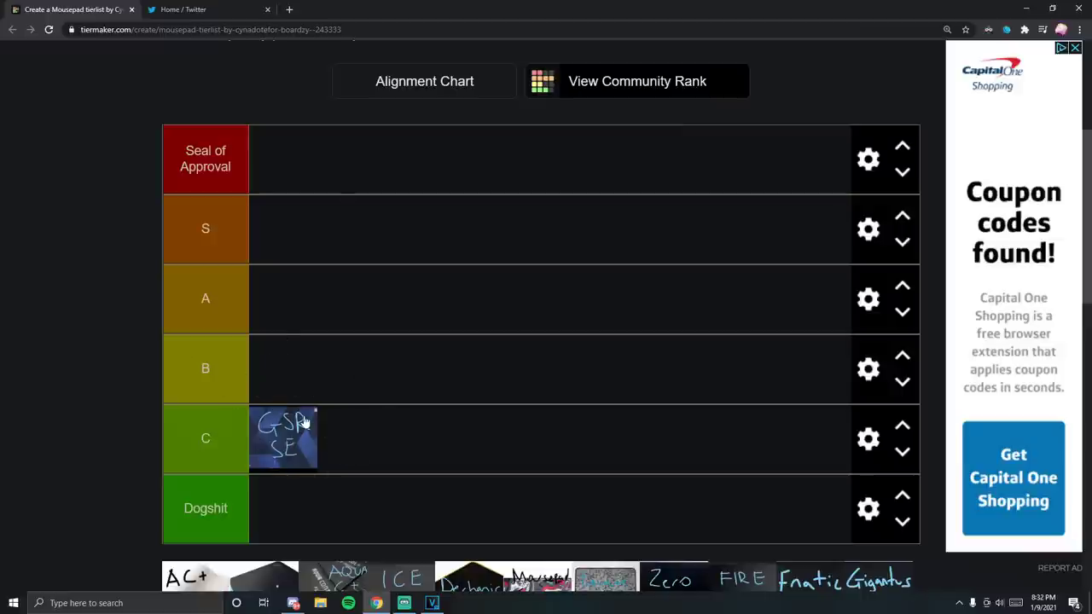
pyautogui.scroll(-1, 265, 392)
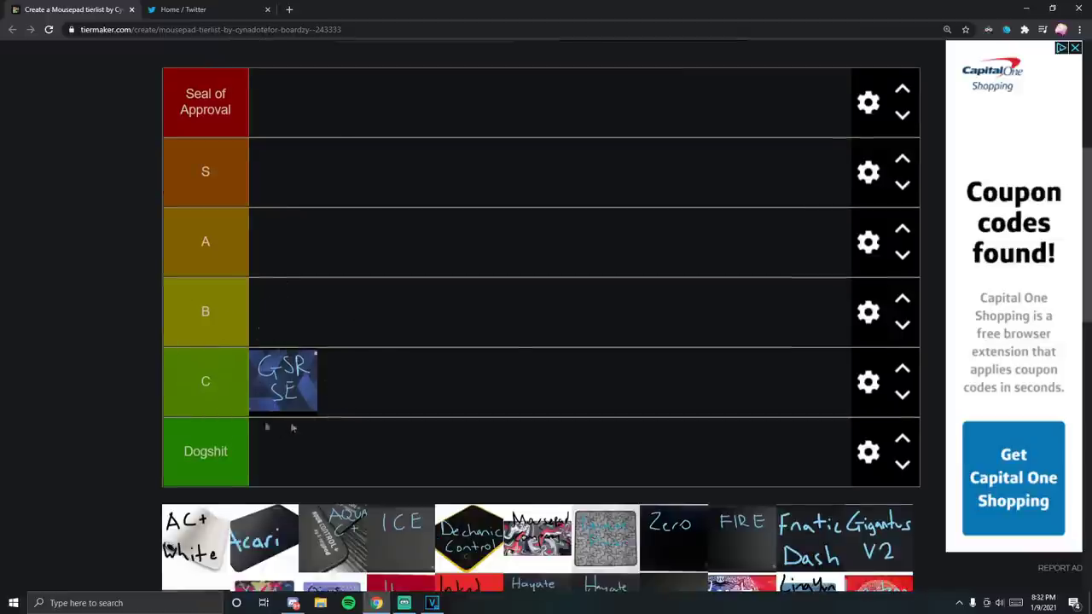
# - Put the AC+ White pad in the Seal of Approval tier
pyautogui.moveTo(247, 453); pyautogui.dragTo(299, 152)
pyautogui.scroll(2, 171, 452)
pyautogui.scroll(-3, 171, 452)
pyautogui.scroll(2, 393, 354)
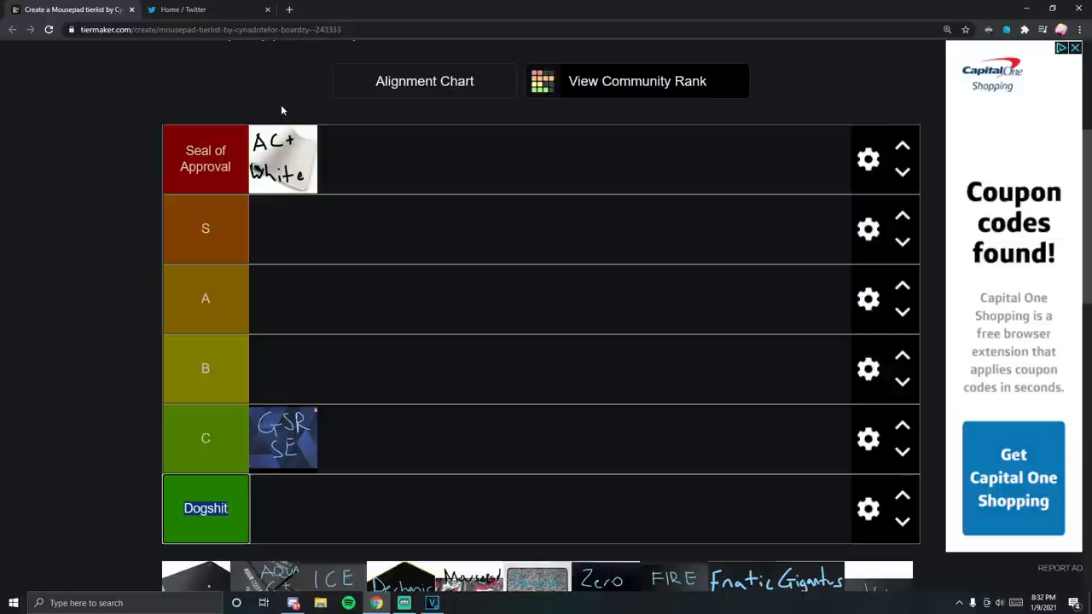
pyautogui.scroll(-1, 280, 107)
# - Put Aqua Control+ in the A tier and clear the stray Dogshit label selection
pyautogui.moveTo(276, 464); pyautogui.dragTo(300, 229)
pyautogui.scroll(1, 431, 179)
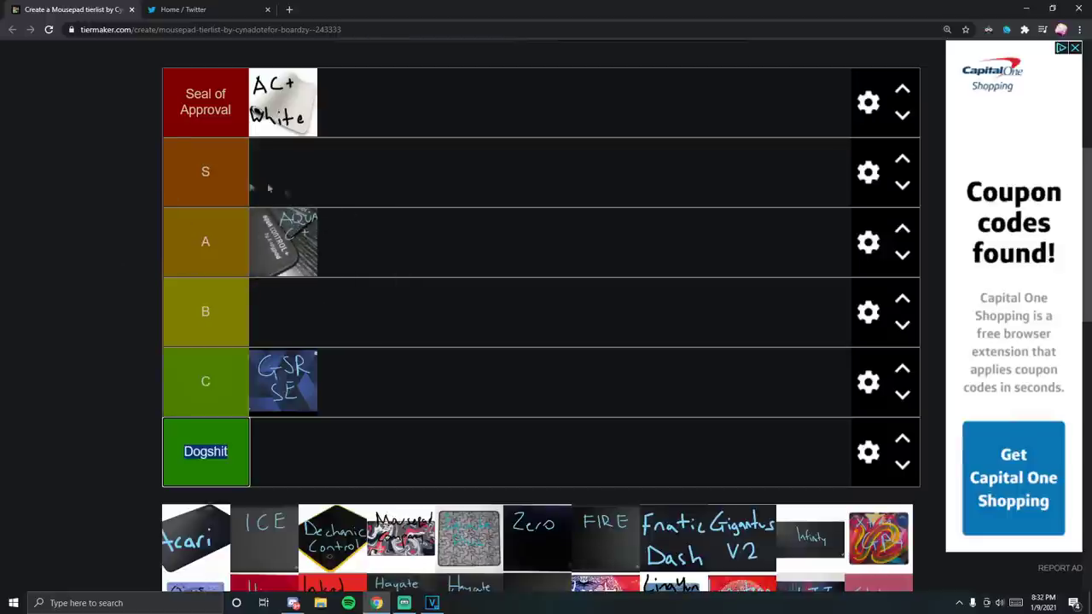
pyautogui.click(218, 241)
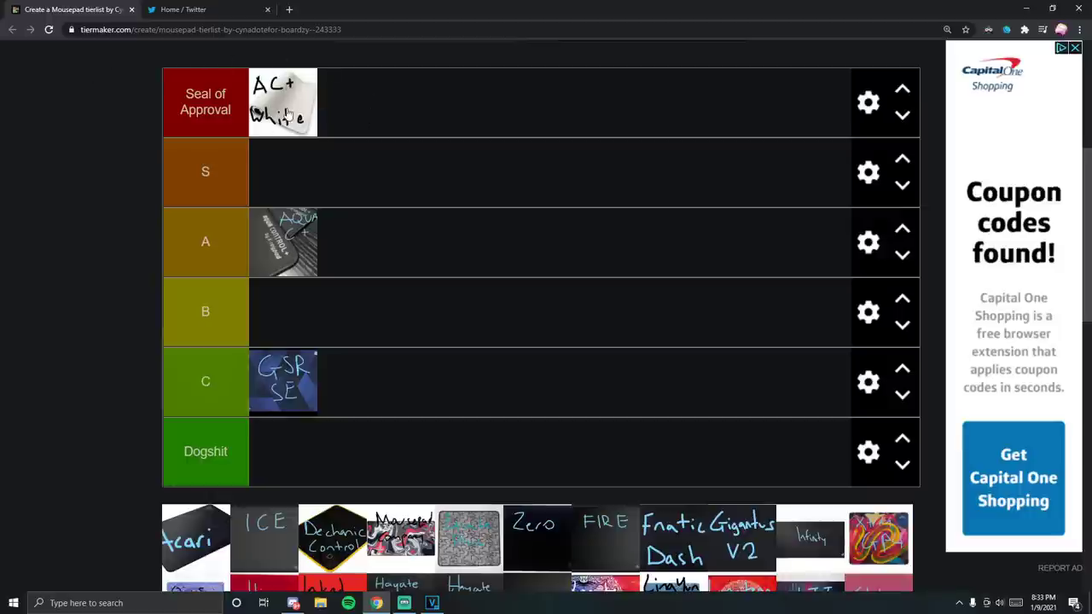
pyautogui.scroll(-1, 247, 341)
# - Put the Acari pad in the Dogshit tier
pyautogui.scroll(1, 175, 542)
pyautogui.moveTo(175, 541); pyautogui.dragTo(317, 422)
pyautogui.scroll(1, 293, 439)
pyautogui.scroll(-1, 293, 439)
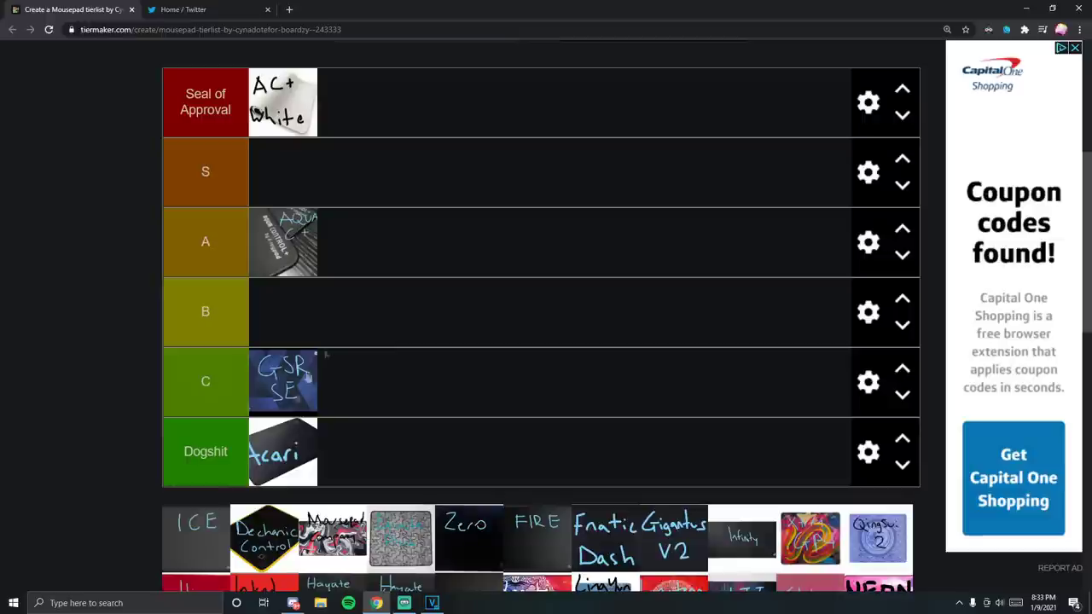
# - Place the ICE pad in Dogshit beside Acari
pyautogui.scroll(-1, 314, 394)
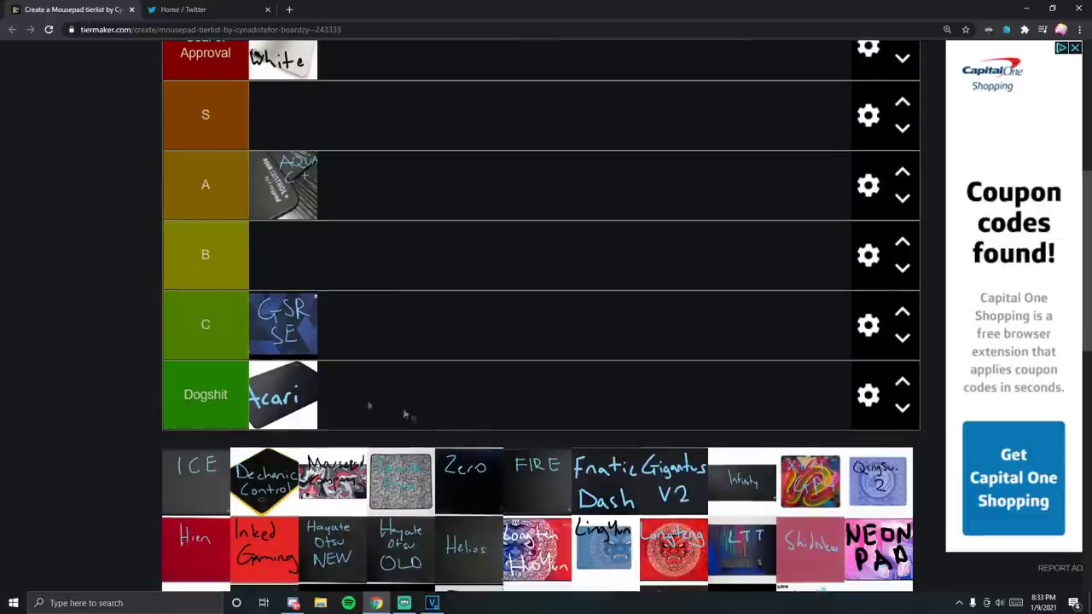
pyautogui.scroll(1, 413, 425)
pyautogui.moveTo(192, 537); pyautogui.dragTo(218, 418)
pyautogui.moveTo(234, 454); pyautogui.dragTo(322, 453)
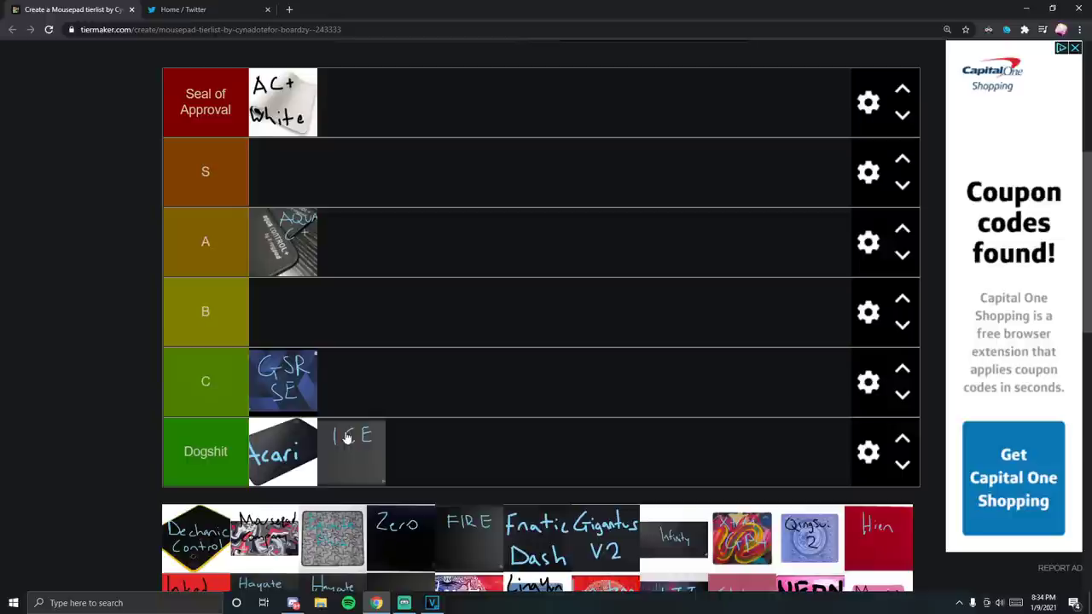
# - Rank Dechanic Control in the A tier ahead of Aqua Control+
pyautogui.scroll(-1, 407, 432)
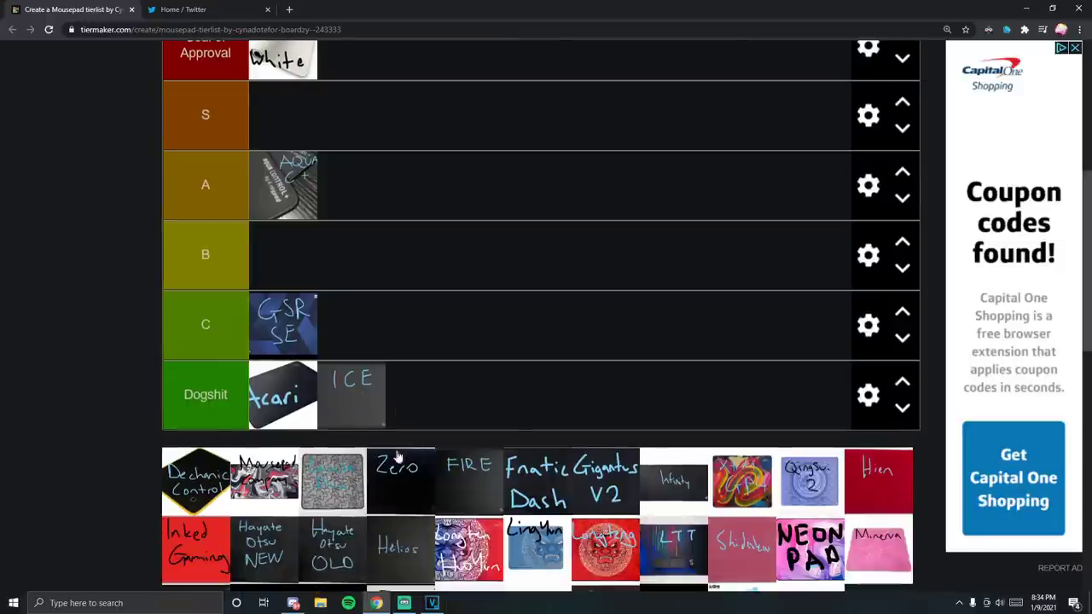
pyautogui.scroll(3, 333, 550)
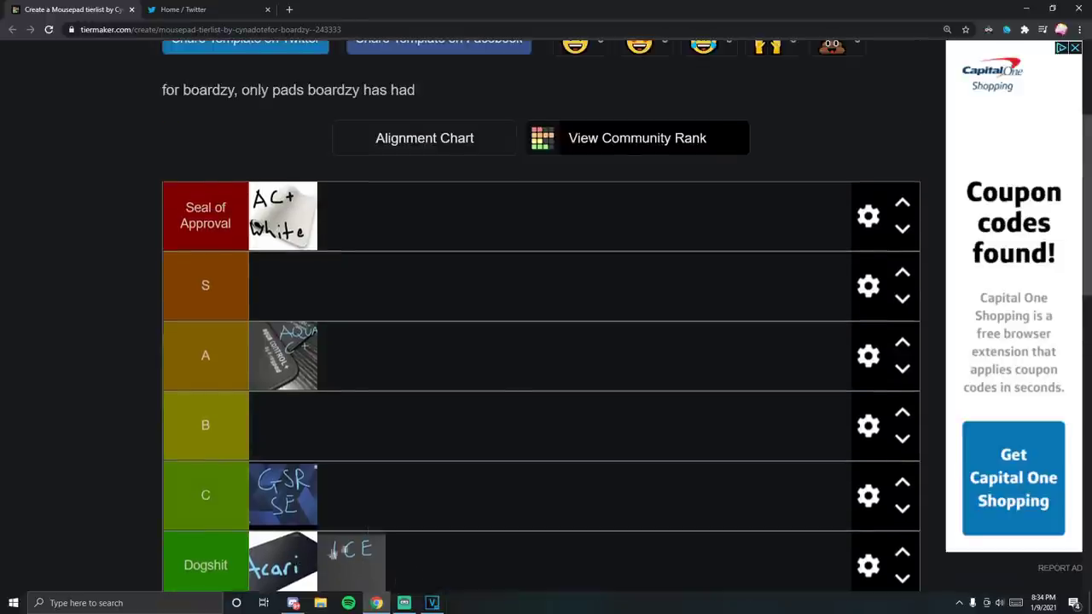
pyautogui.scroll(-2, 332, 550)
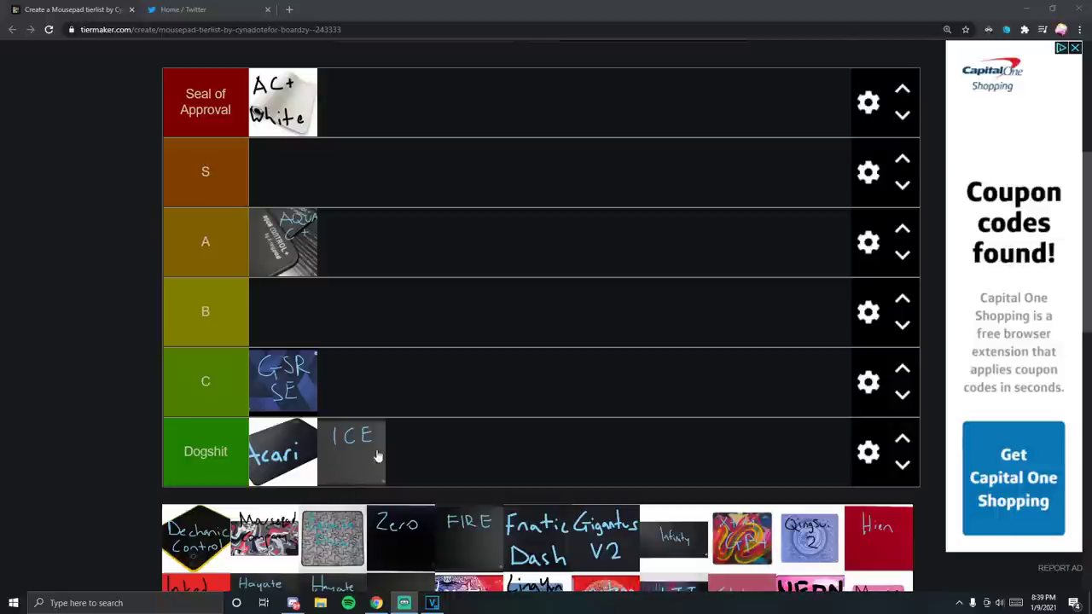
pyautogui.scroll(-1, 380, 453)
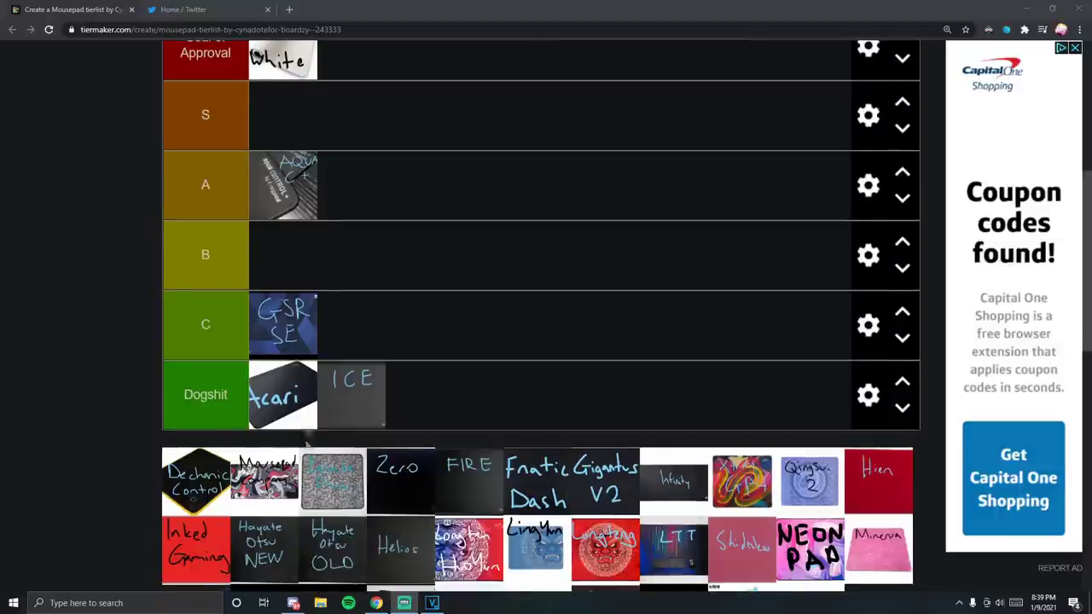
pyautogui.scroll(1, 220, 522)
pyautogui.moveTo(220, 522); pyautogui.dragTo(362, 286)
pyautogui.scroll(1, 434, 359)
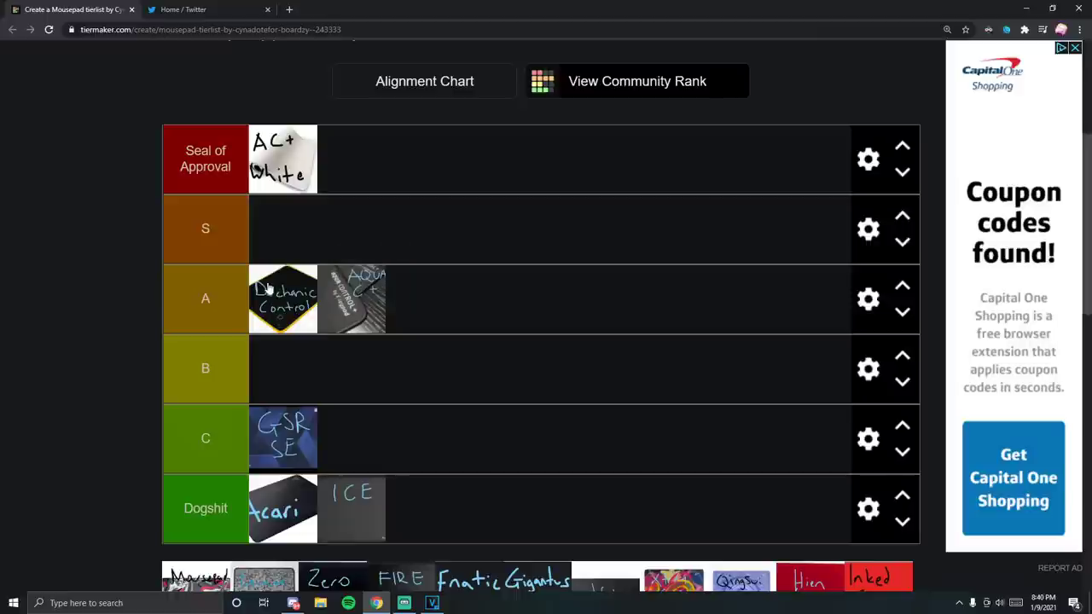
pyautogui.moveTo(267, 289); pyautogui.dragTo(365, 273)
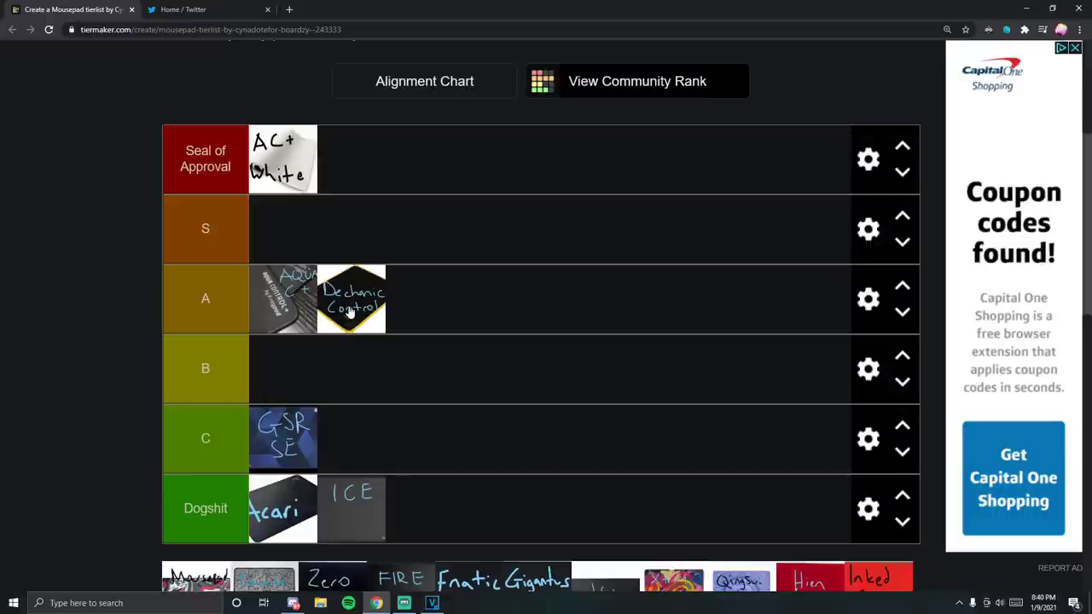
pyautogui.moveTo(350, 312); pyautogui.dragTo(372, 314)
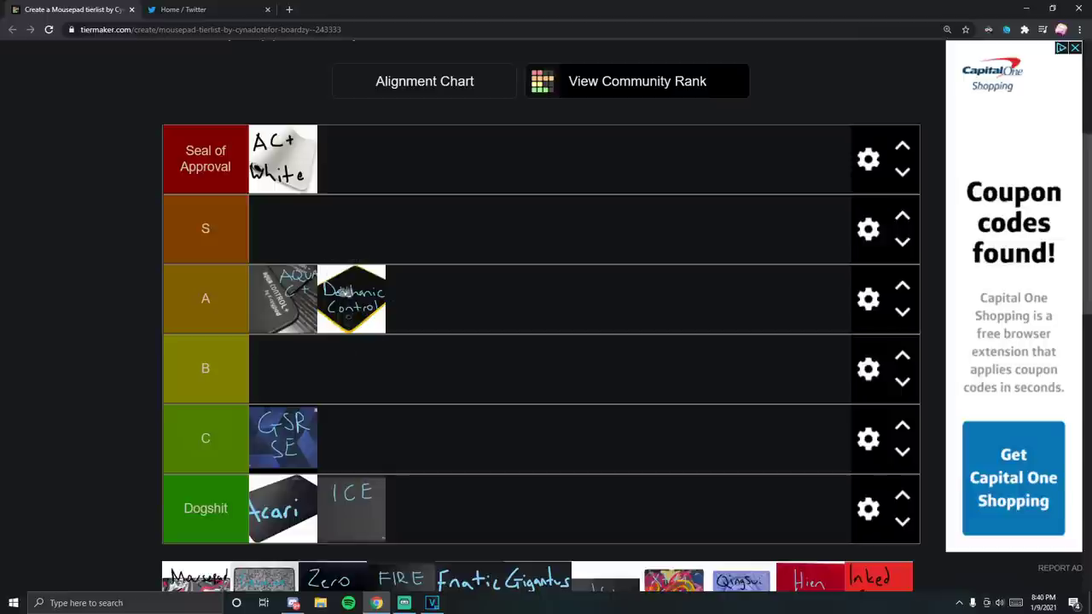
pyautogui.scroll(-1, 282, 495)
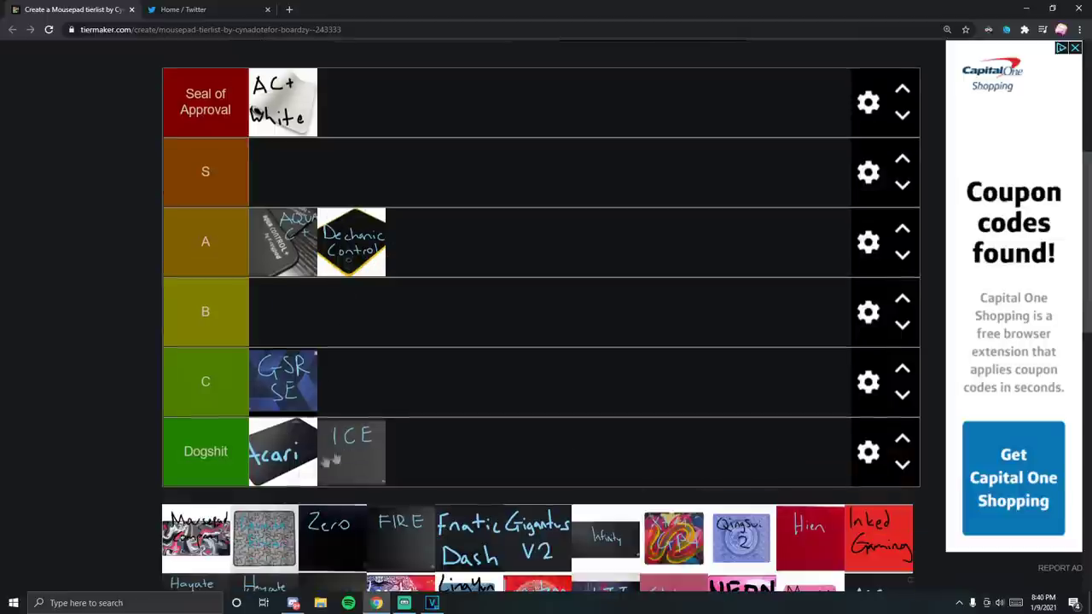
pyautogui.moveTo(205, 533); pyautogui.dragTo(427, 244)
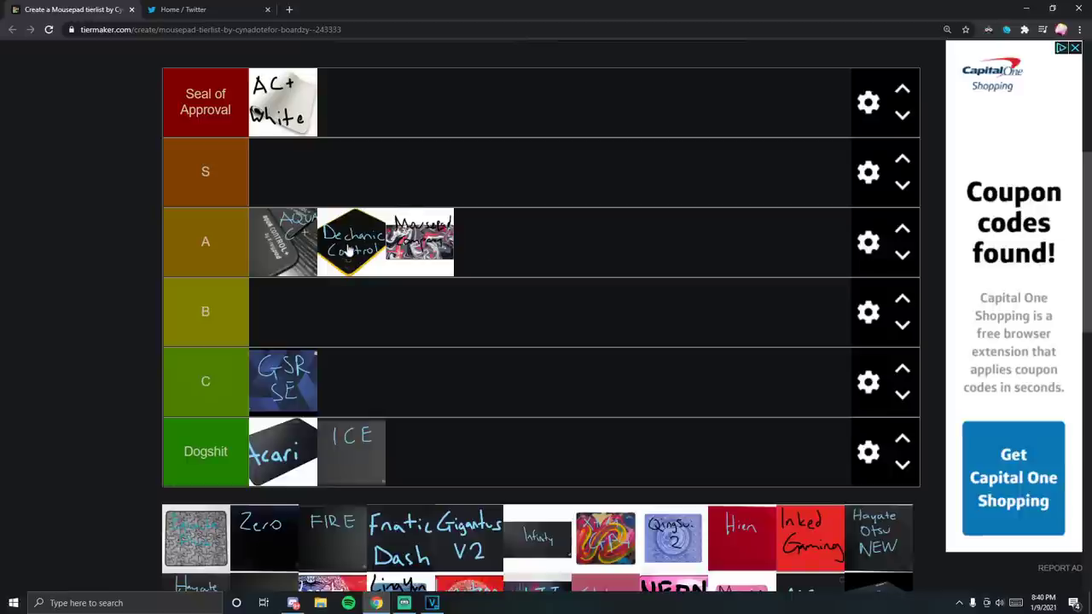
pyautogui.moveTo(431, 252)
pyautogui.mouseDown()
pyautogui.moveTo(392, 330)
pyautogui.moveTo(440, 276)
pyautogui.moveTo(429, 265)
pyautogui.mouseUp()
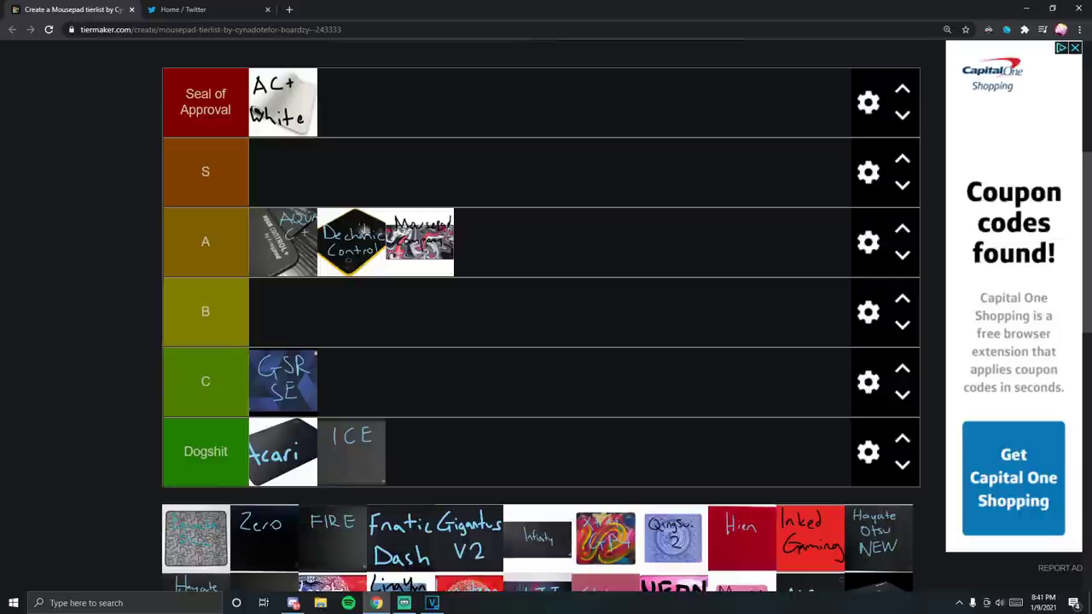
pyautogui.scroll(-2, 348, 271)
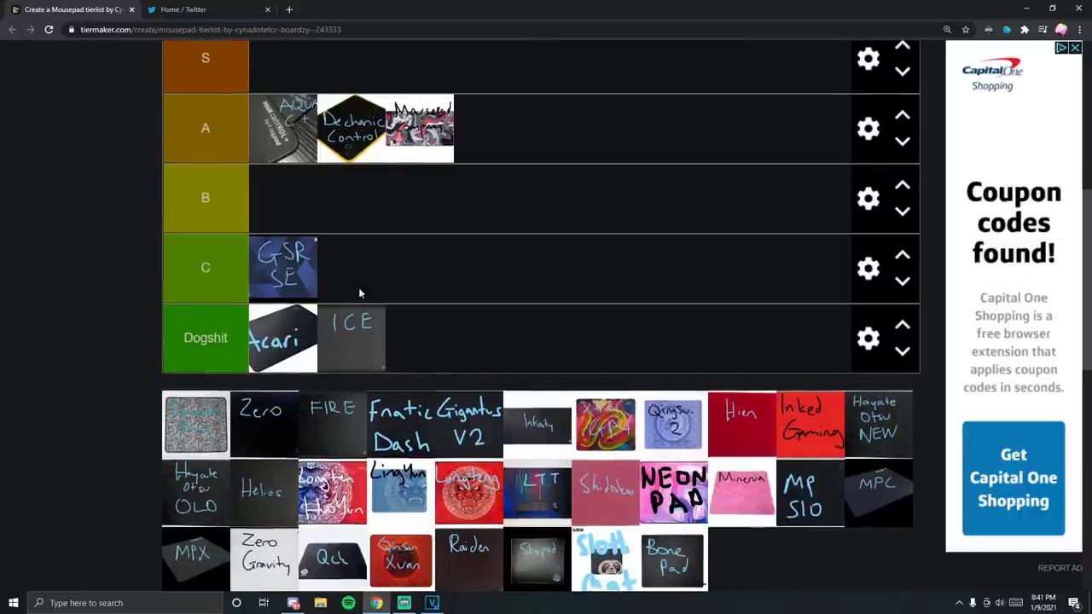
pyautogui.scroll(2, 354, 285)
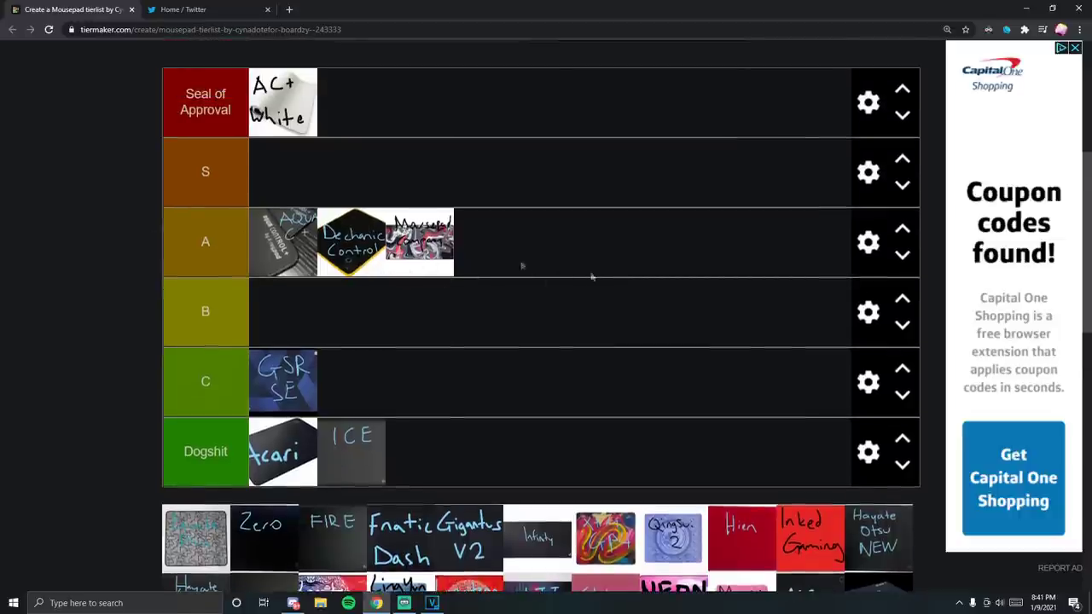
pyautogui.scroll(-1, 457, 249)
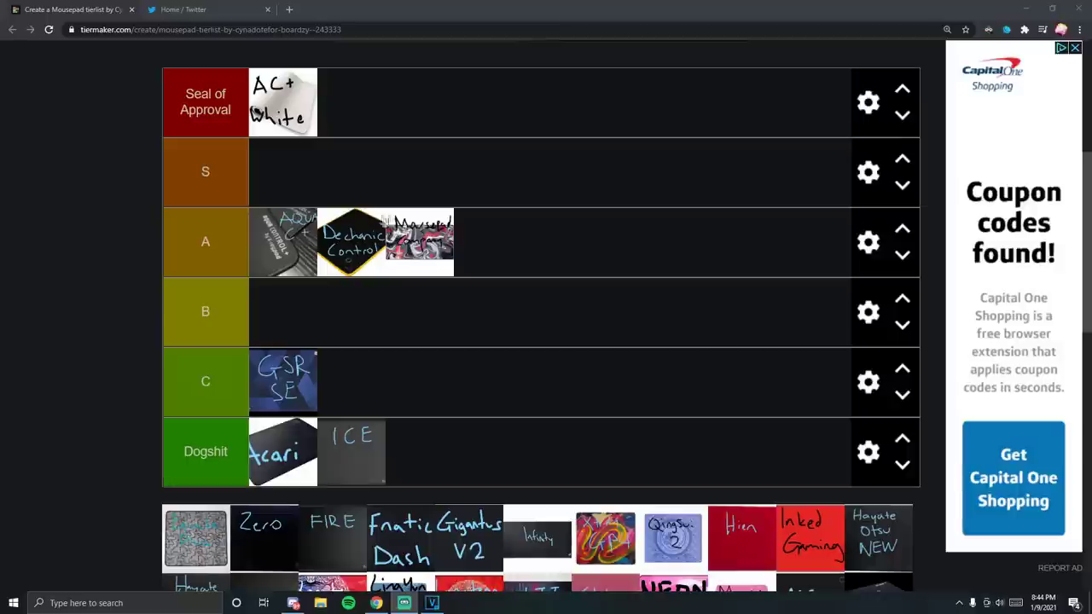
pyautogui.scroll(-1, 418, 239)
pyautogui.scroll(-1, 431, 218)
pyautogui.scroll(1, 401, 226)
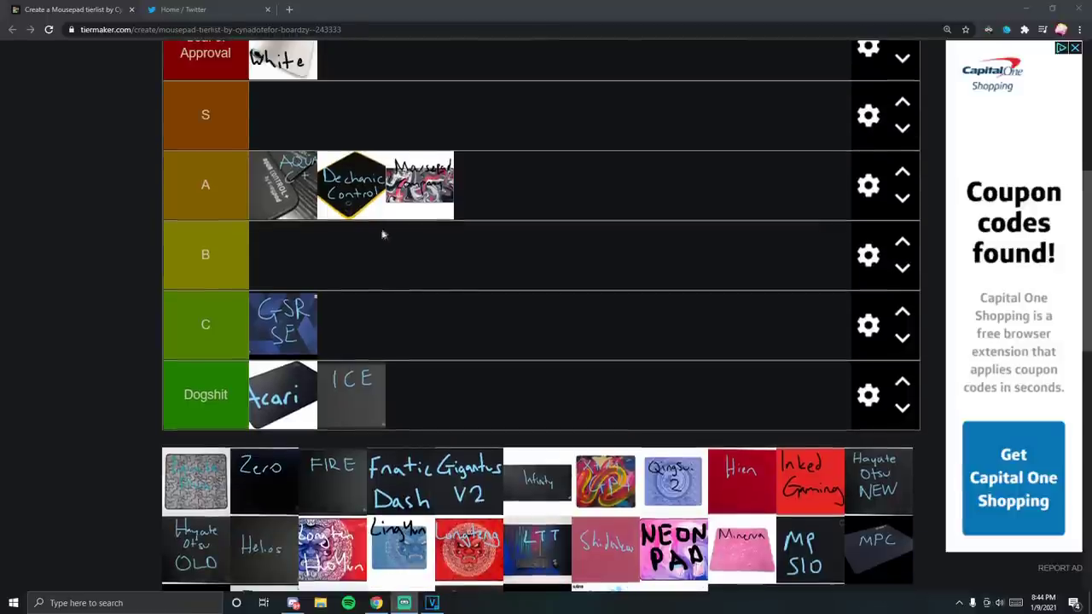
pyautogui.scroll(1, 204, 512)
pyautogui.moveTo(200, 549); pyautogui.dragTo(369, 390)
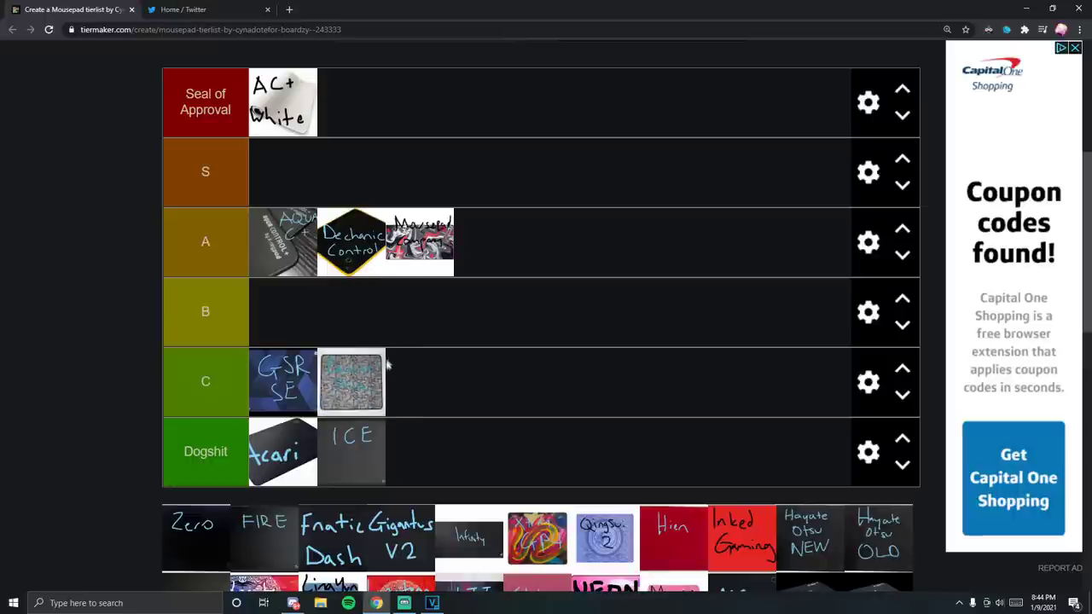
# - Add the Zero pad to Seal of Approval next to AC+ White
pyautogui.scroll(-1, 375, 350)
pyautogui.scroll(1, 384, 341)
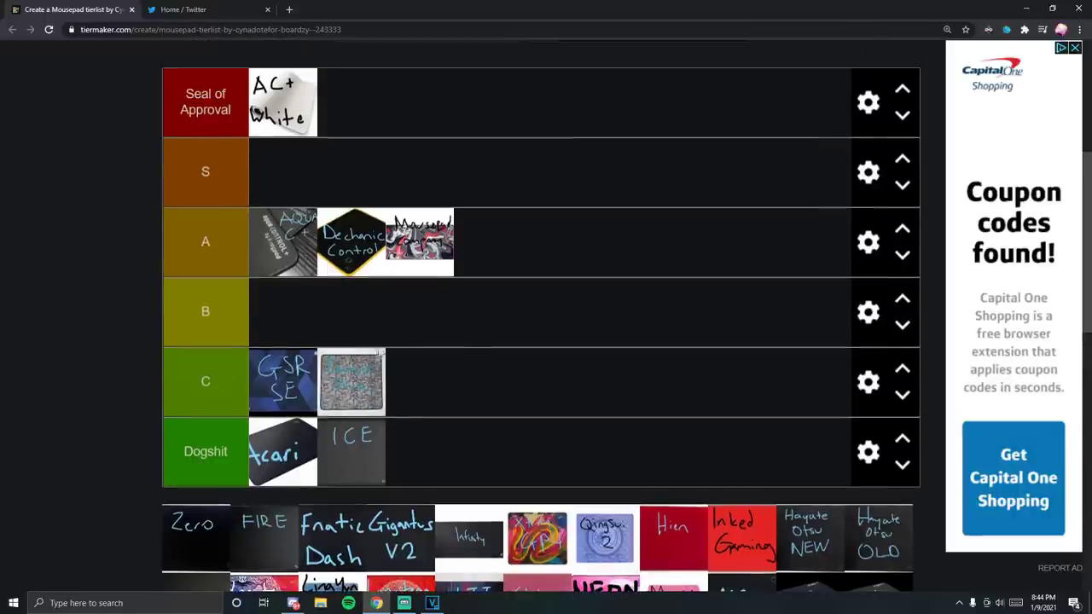
pyautogui.scroll(1, 376, 333)
pyautogui.scroll(-2, 359, 341)
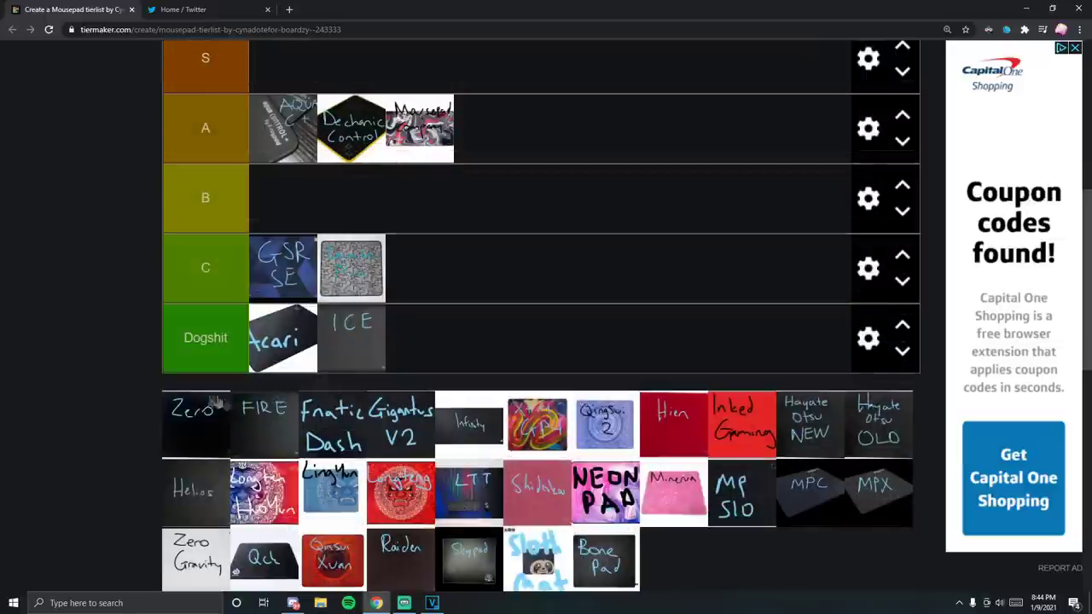
pyautogui.scroll(-1, 251, 416)
pyautogui.moveTo(204, 412); pyautogui.dragTo(337, 163)
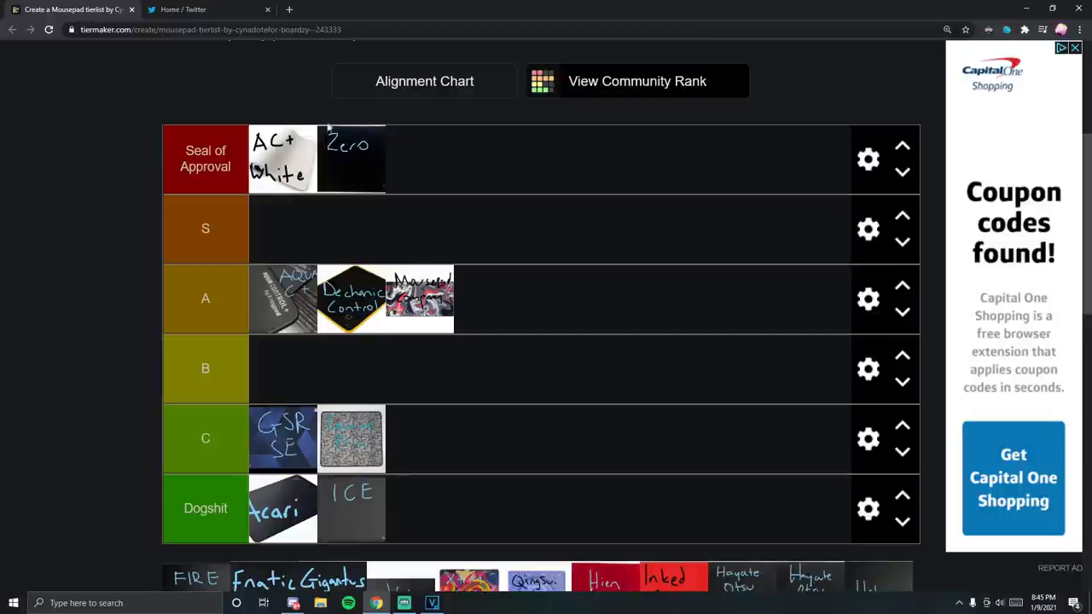
pyautogui.scroll(-2, 384, 177)
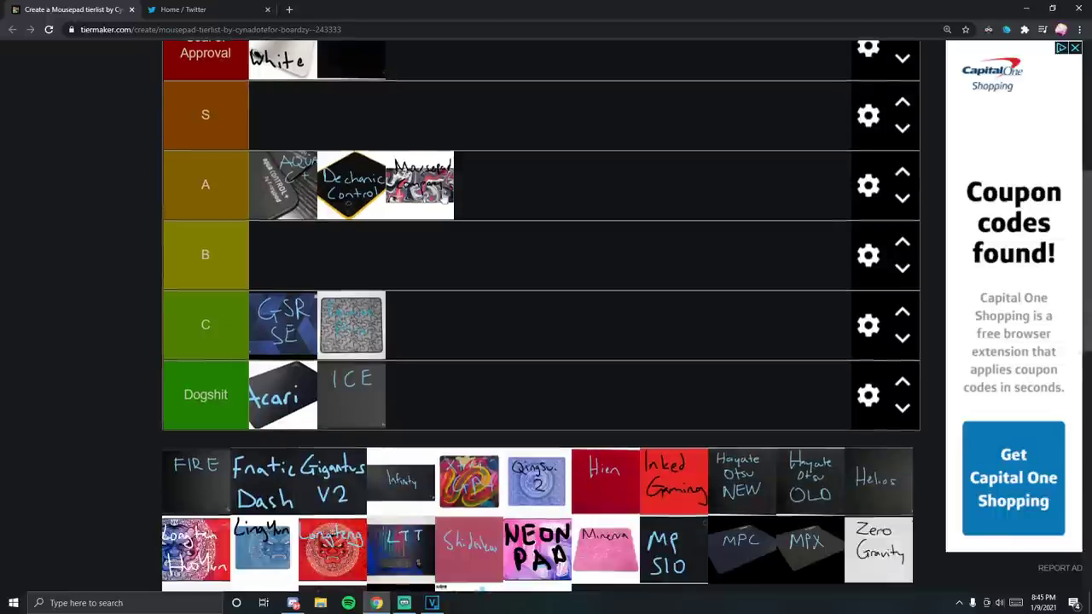
# - Place FIRE in the B tier and Fnatic Dash fourth at the end of tier A
pyautogui.moveTo(176, 424); pyautogui.dragTo(286, 255)
pyautogui.scroll(1, 210, 280)
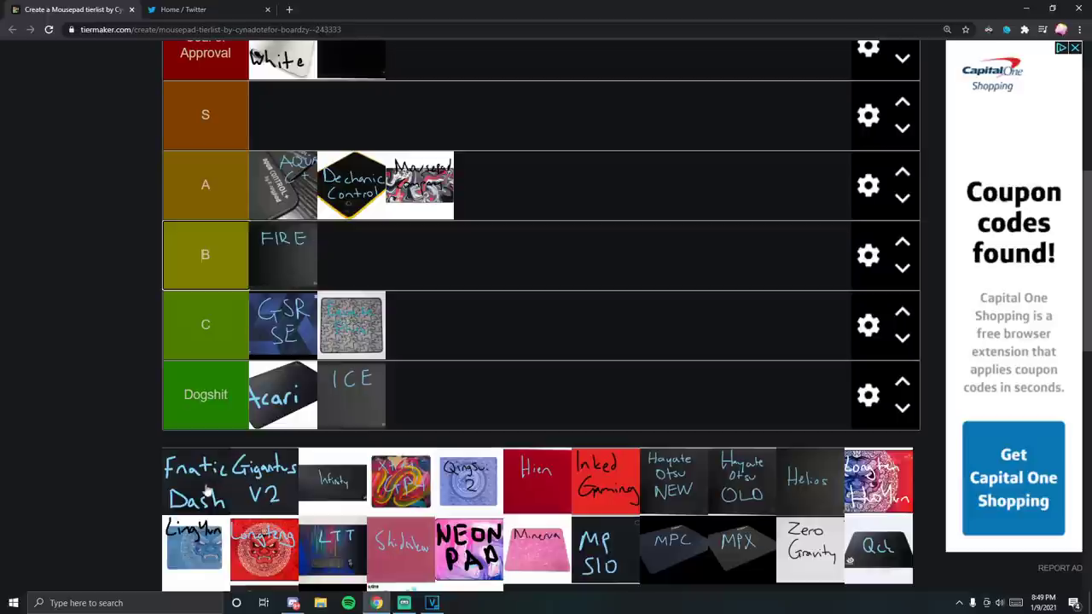
pyautogui.moveTo(190, 479); pyautogui.dragTo(491, 186)
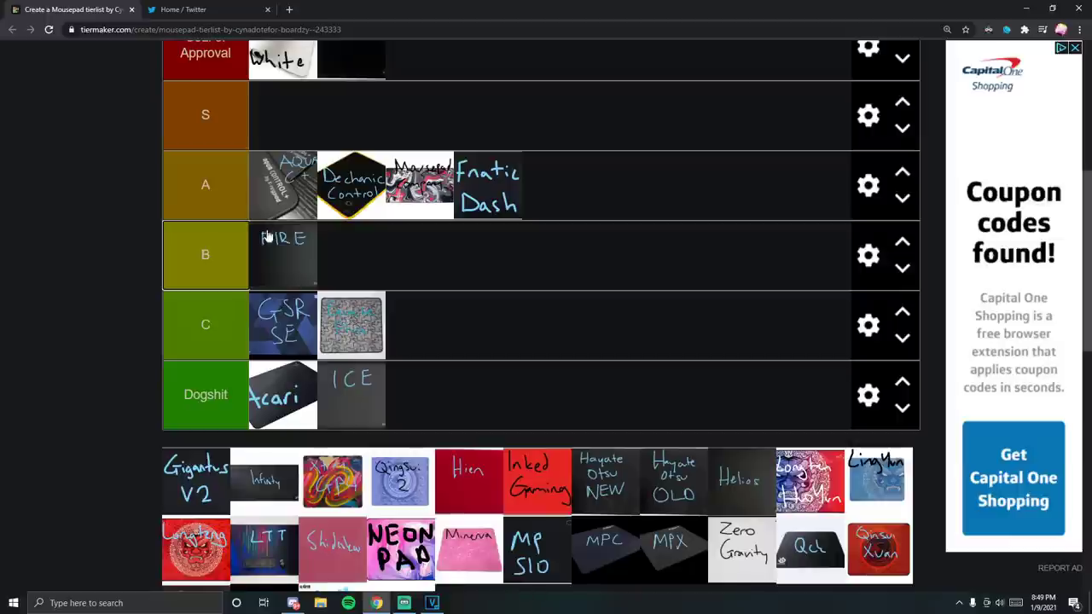
pyautogui.moveTo(290, 261); pyautogui.dragTo(311, 252)
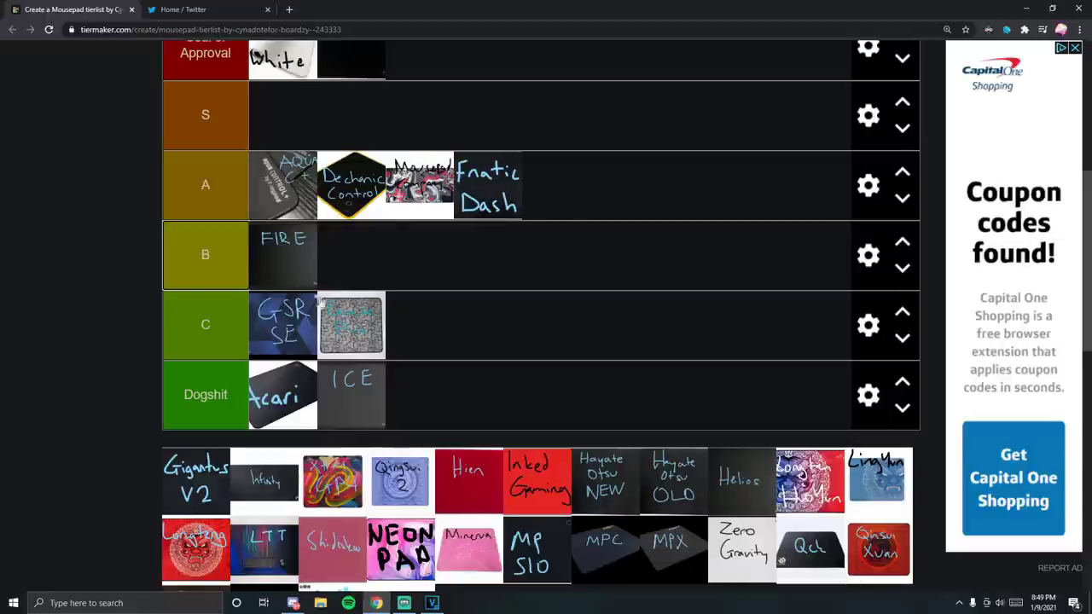
pyautogui.scroll(2, 386, 394)
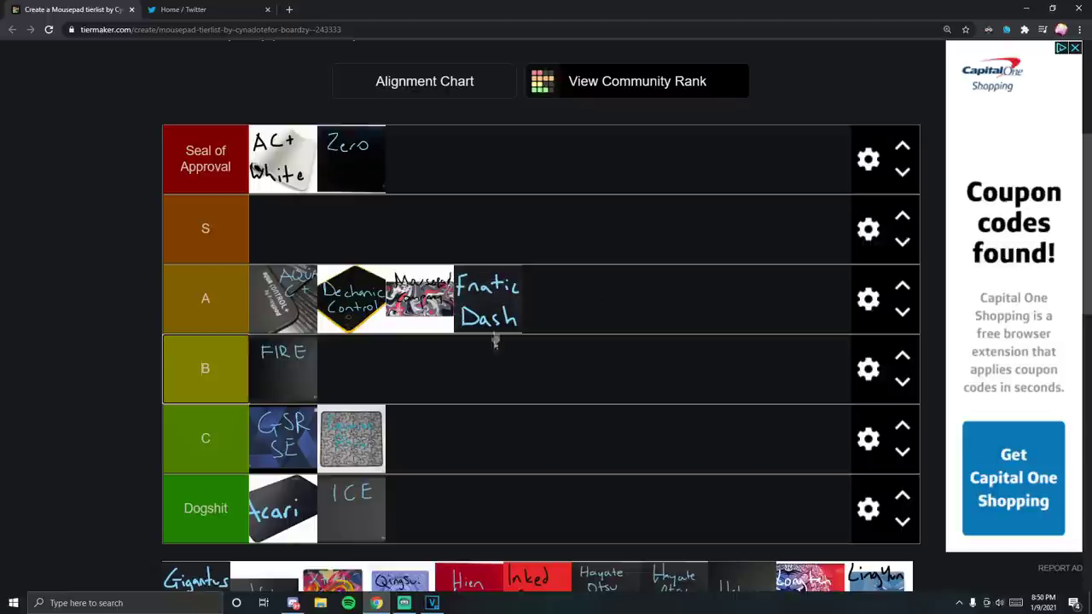
pyautogui.scroll(-1, 497, 439)
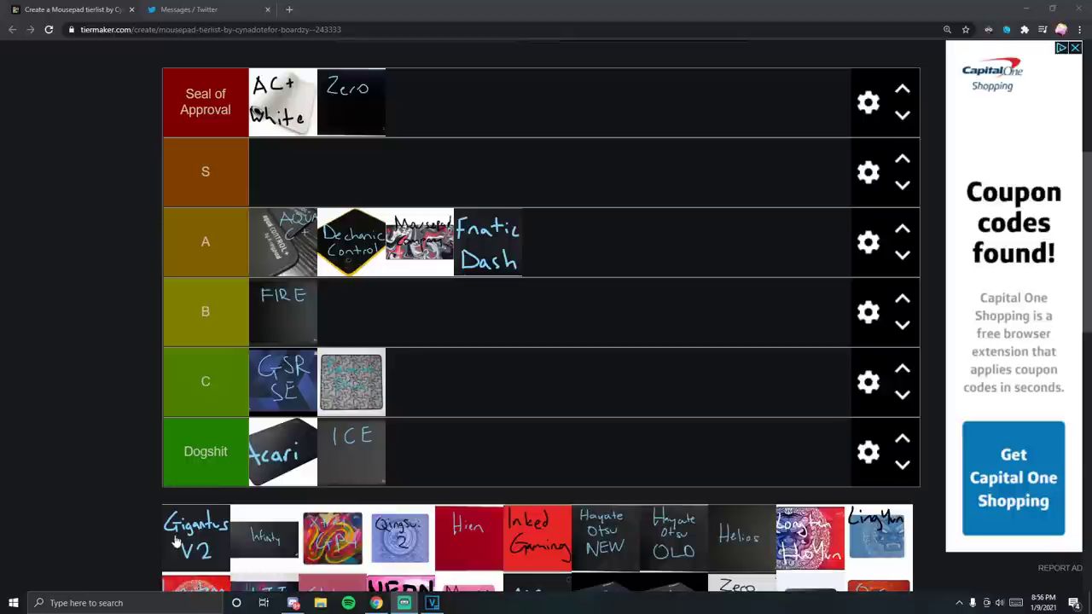
# - Rank Gigantus V2 in B beside FIRE and Infinity as Seal of Approval's third pad
pyautogui.moveTo(190, 535); pyautogui.dragTo(362, 325)
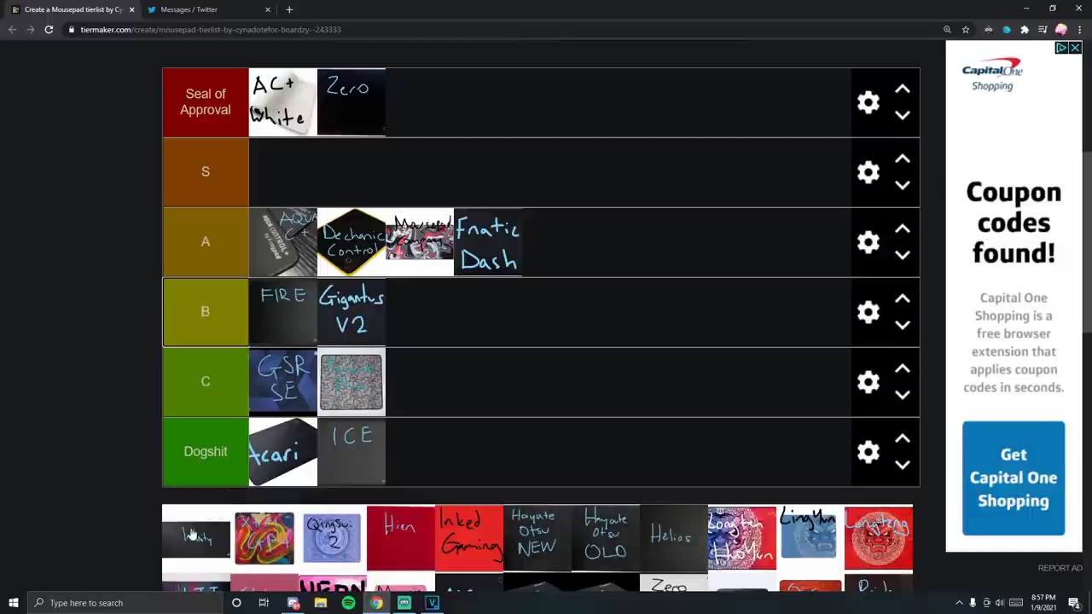
pyautogui.moveTo(192, 535); pyautogui.dragTo(446, 104)
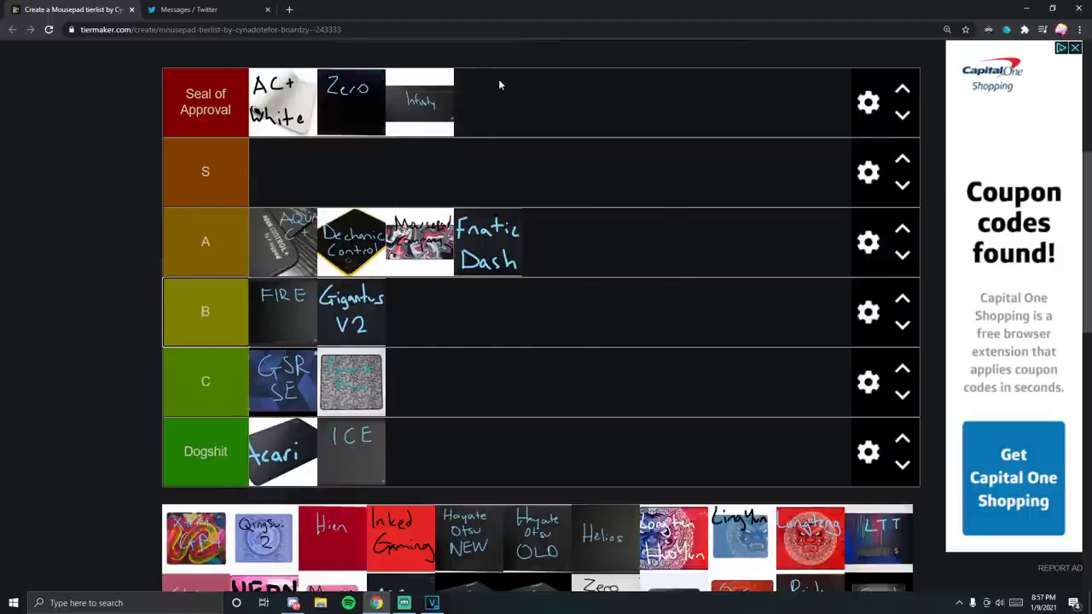
pyautogui.scroll(2, 498, 79)
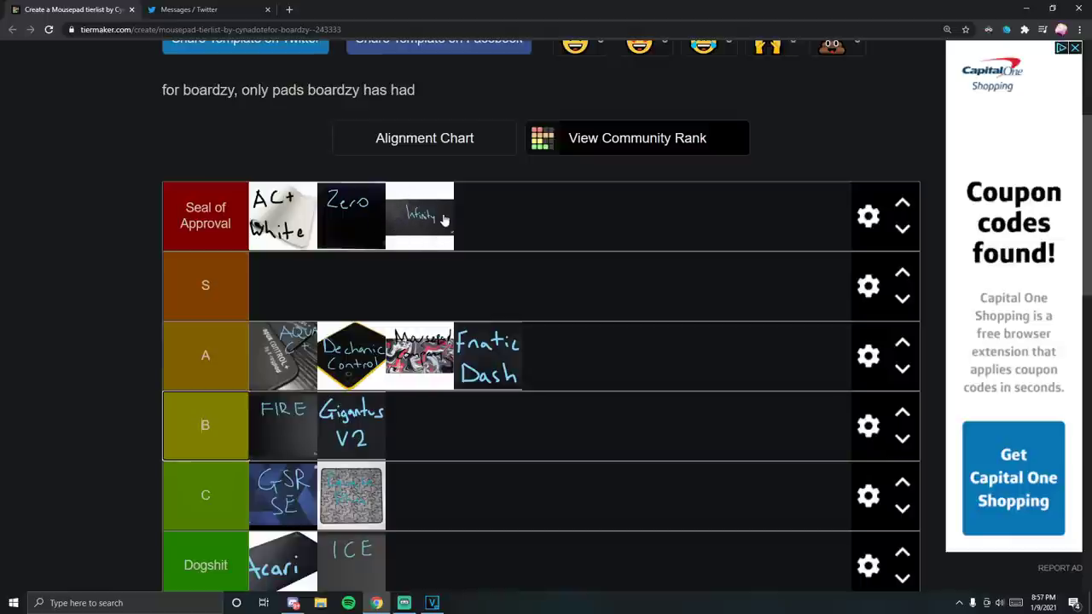
pyautogui.scroll(-1, 392, 239)
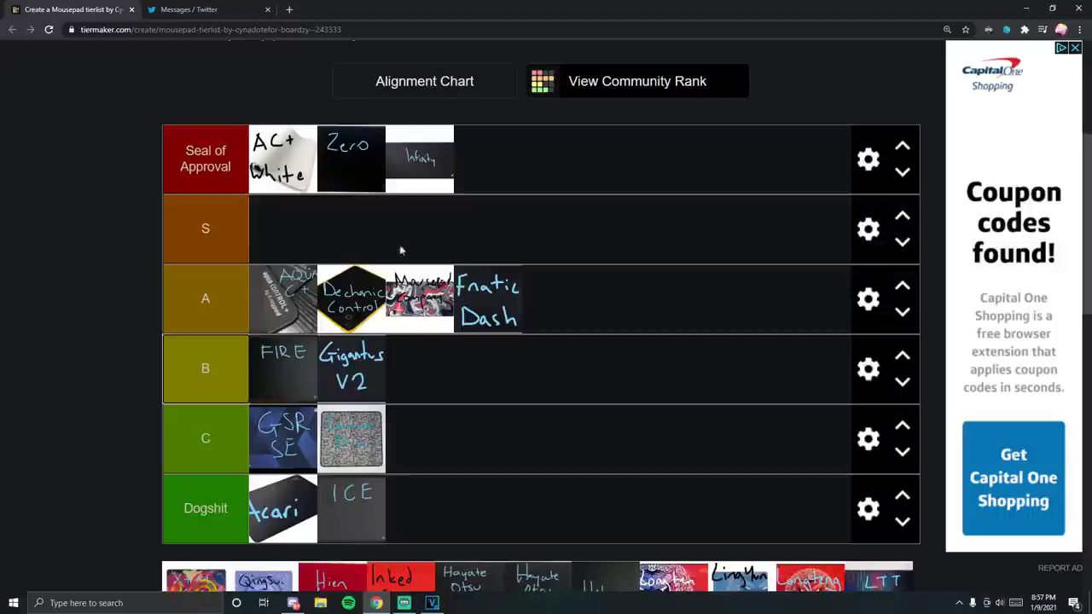
pyautogui.scroll(1, 392, 288)
pyautogui.scroll(1, 410, 256)
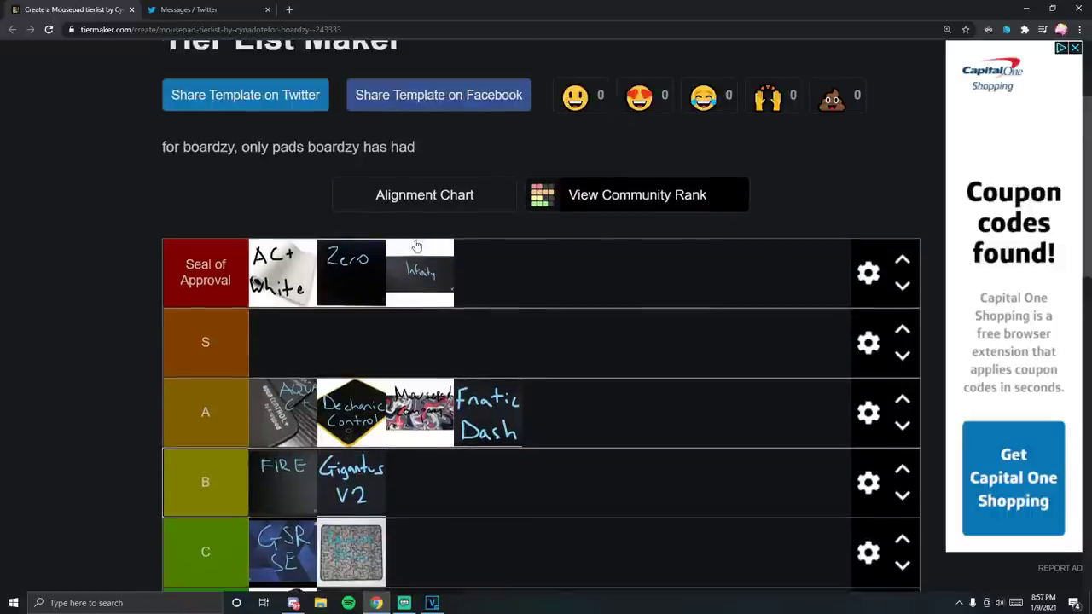
pyautogui.scroll(-1, 422, 239)
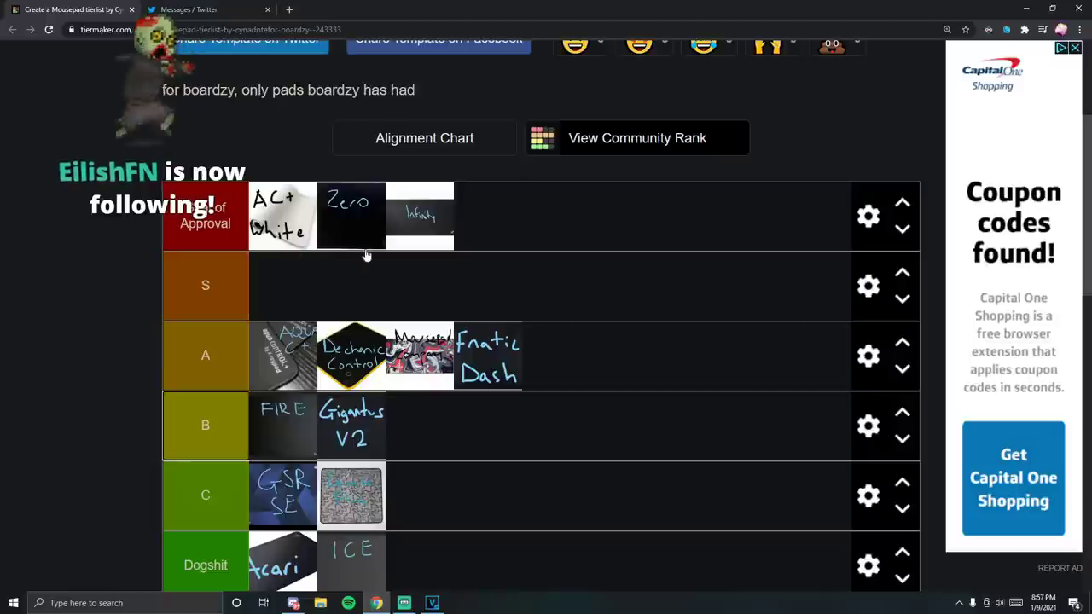
pyautogui.scroll(-1, 455, 295)
pyautogui.scroll(-1, 438, 336)
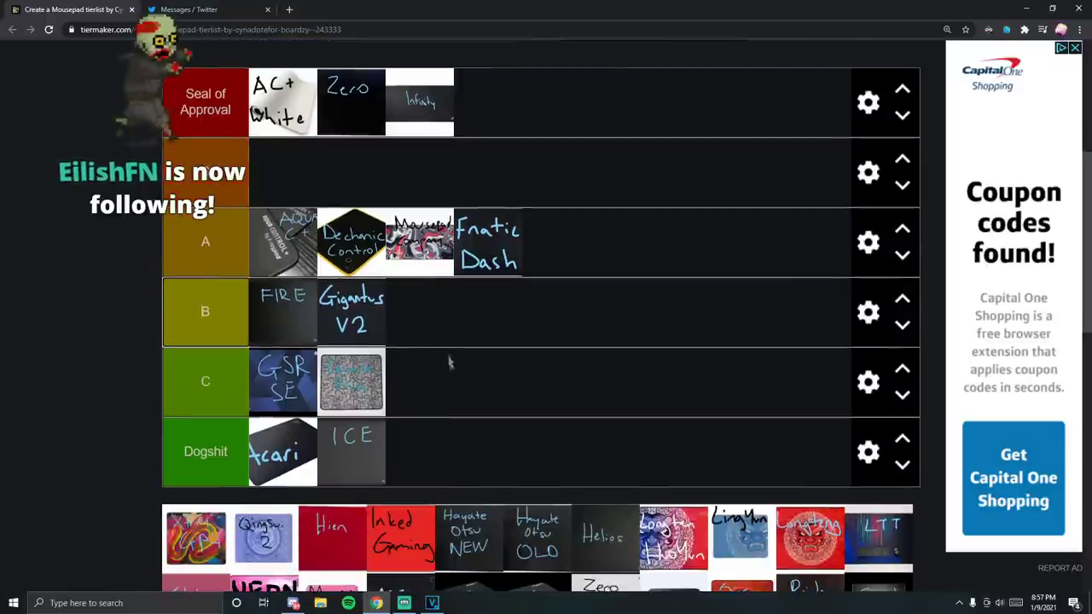
pyautogui.scroll(2, 427, 401)
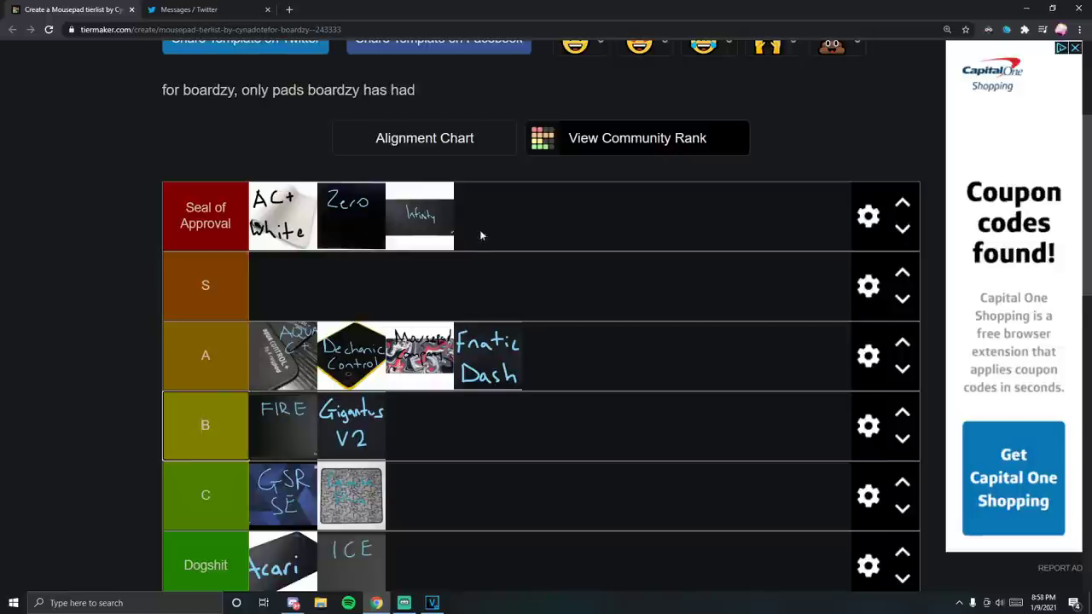
pyautogui.scroll(-1, 480, 282)
pyautogui.scroll(-1, 435, 177)
# - Rank the colourful pad in the S tier, keeping it below Seal of Approval
pyautogui.scroll(1, 341, 384)
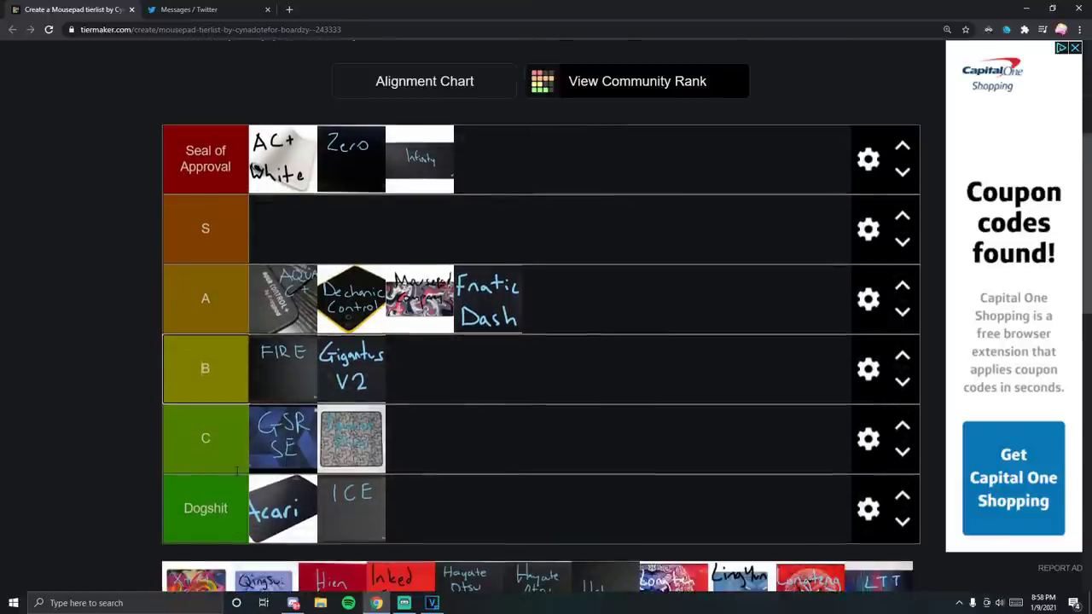
pyautogui.moveTo(202, 588); pyautogui.dragTo(288, 234)
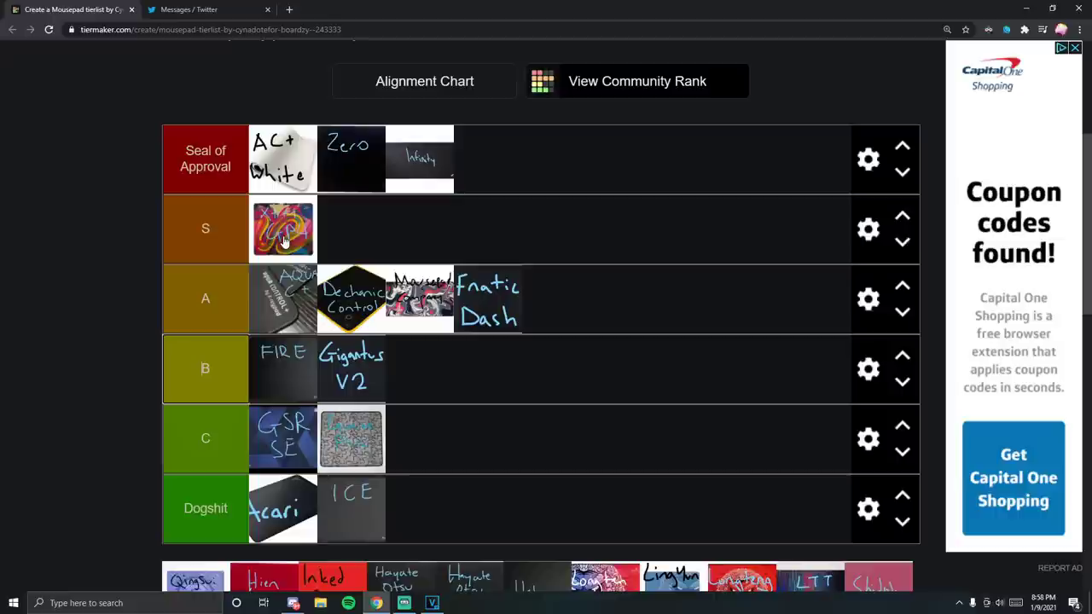
pyautogui.moveTo(266, 236); pyautogui.dragTo(376, 223)
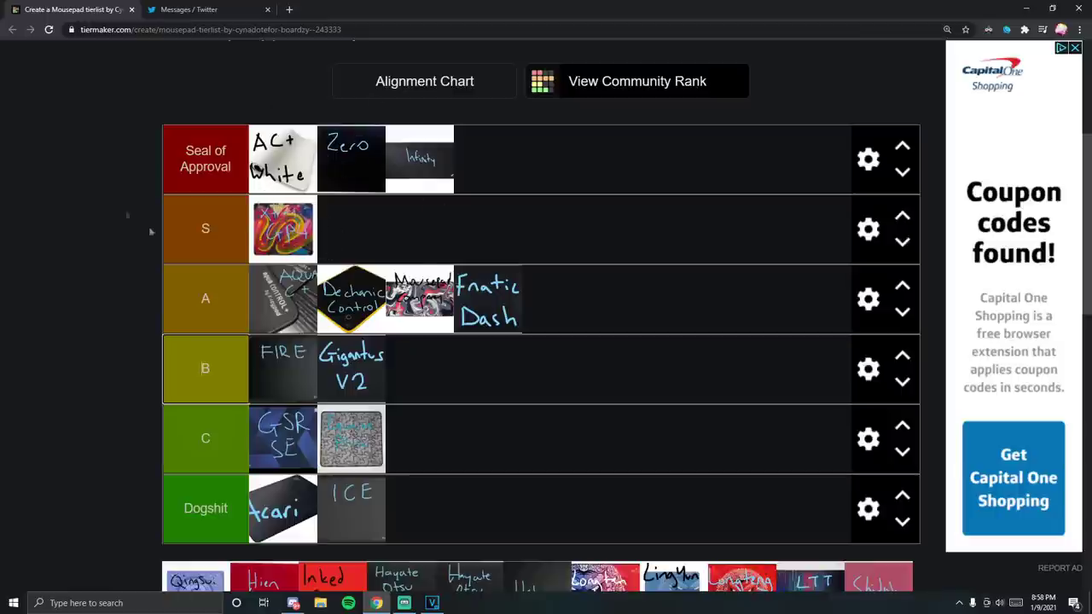
pyautogui.scroll(-2, 267, 276)
pyautogui.scroll(1, 265, 323)
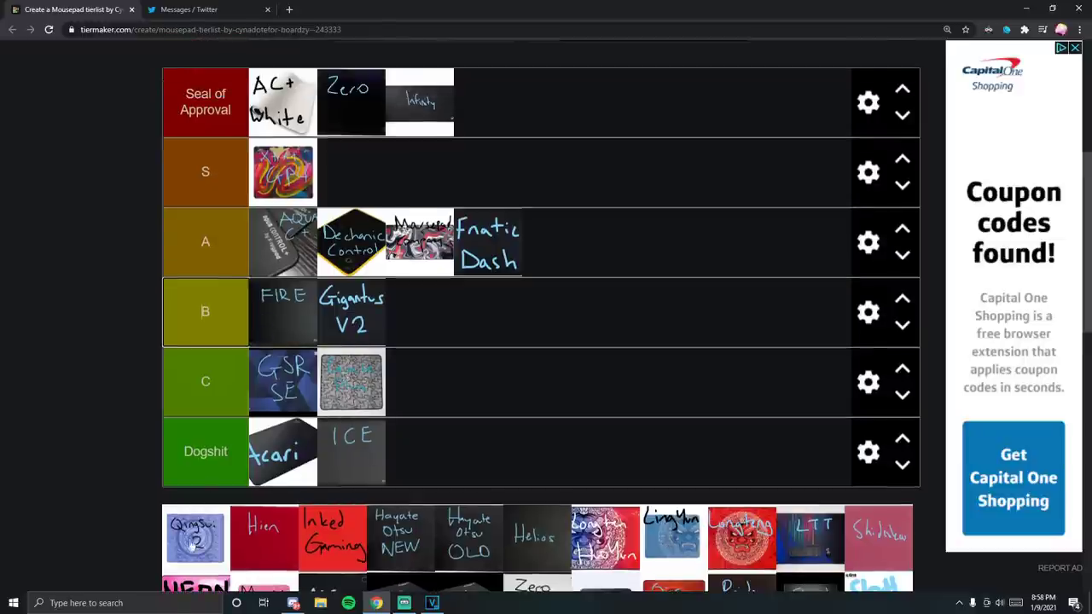
# - Add Qingsui 2 to the Dogshit tier alongside ICE
pyautogui.moveTo(191, 547); pyautogui.dragTo(461, 457)
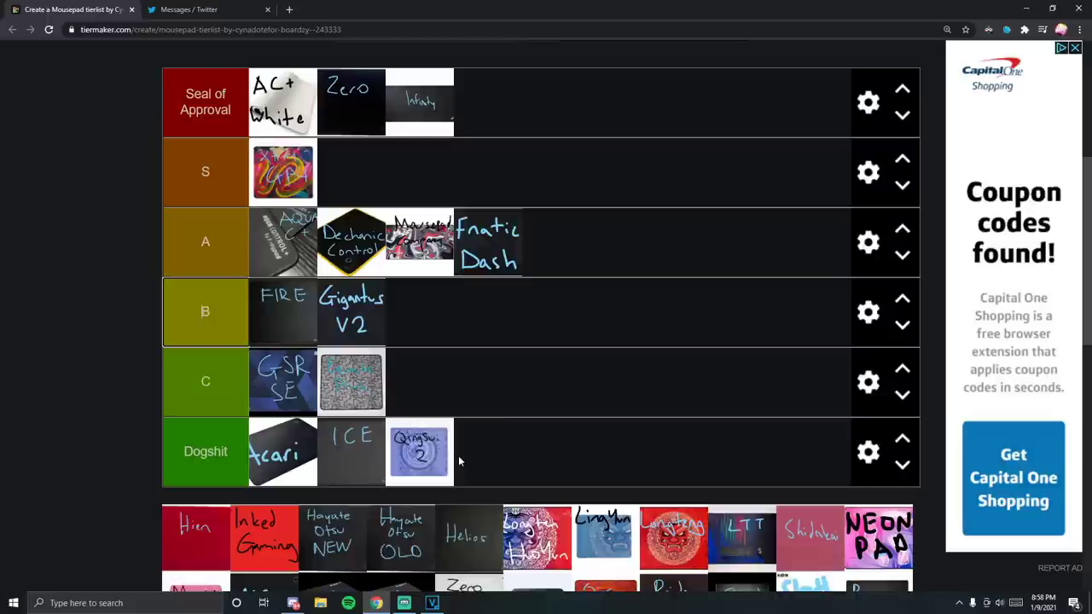
pyautogui.scroll(-1, 420, 442)
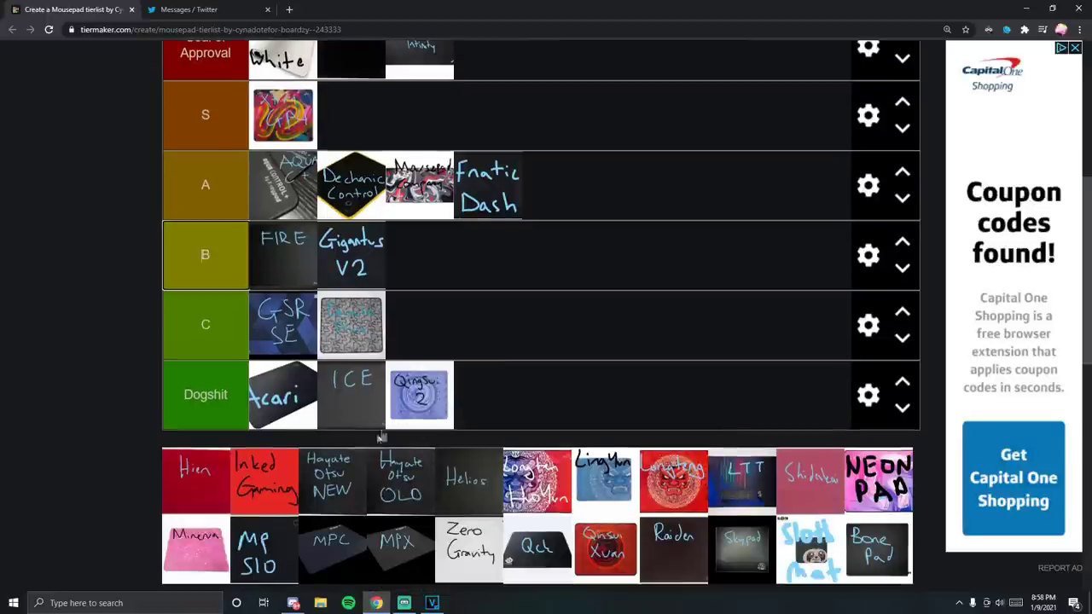
pyautogui.scroll(1, 361, 453)
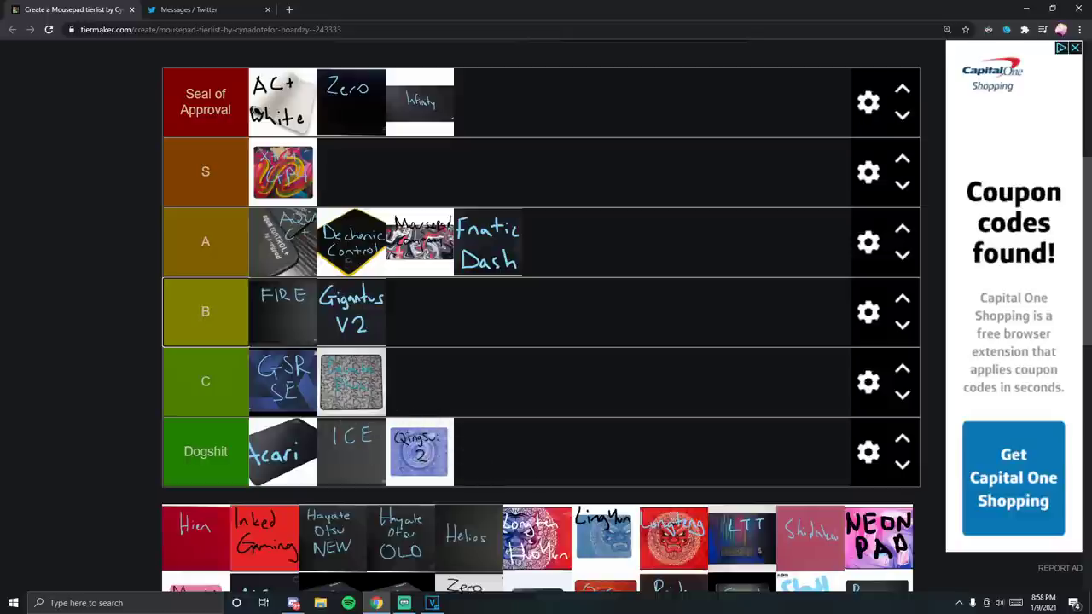
pyautogui.scroll(-1, 405, 439)
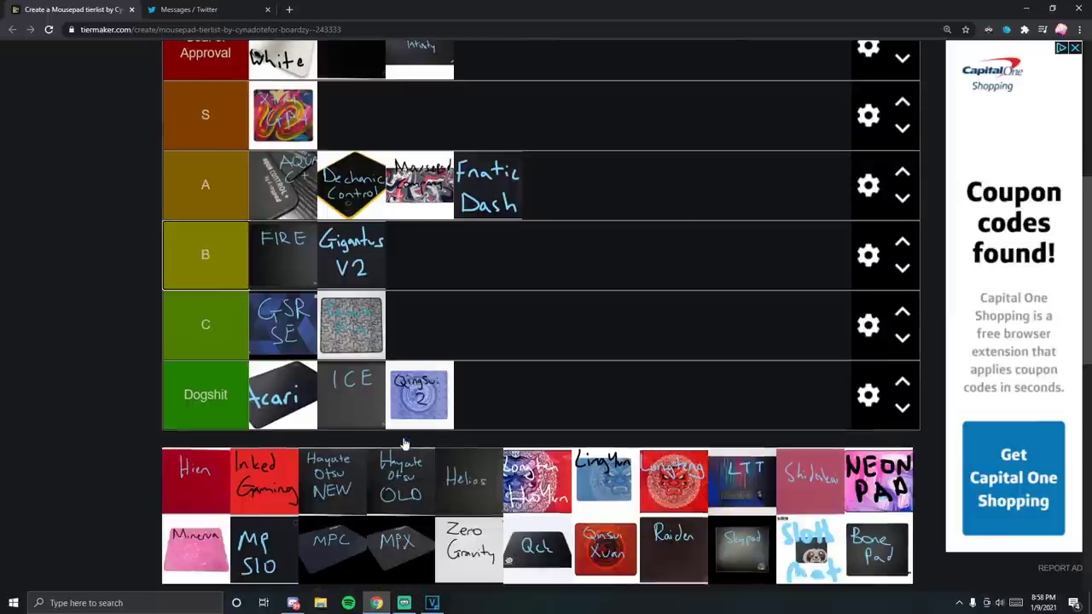
pyautogui.scroll(2, 375, 397)
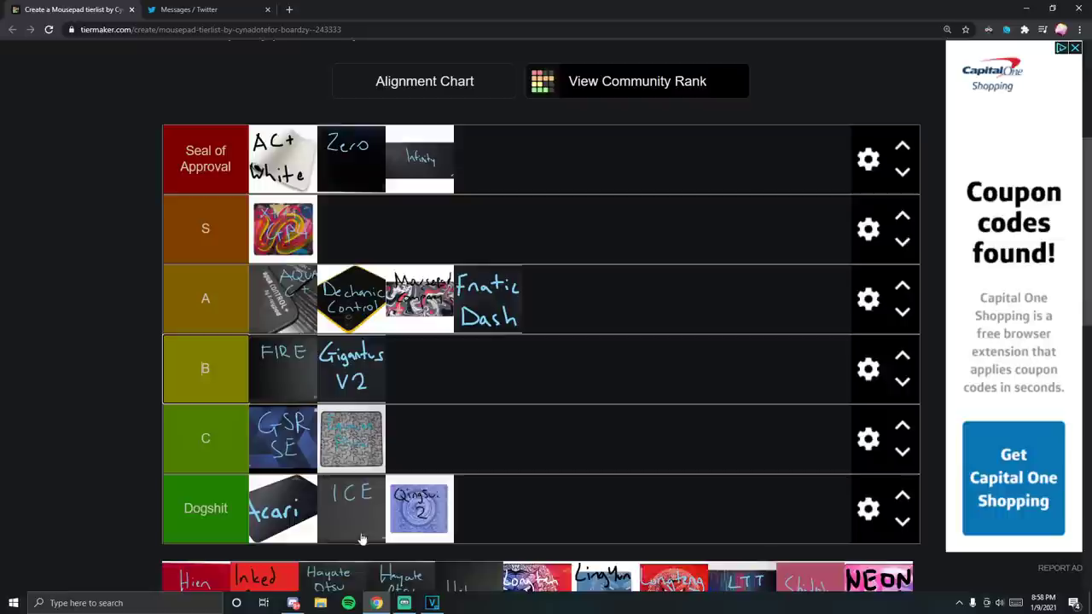
pyautogui.scroll(-1, 431, 503)
pyautogui.scroll(1, 427, 498)
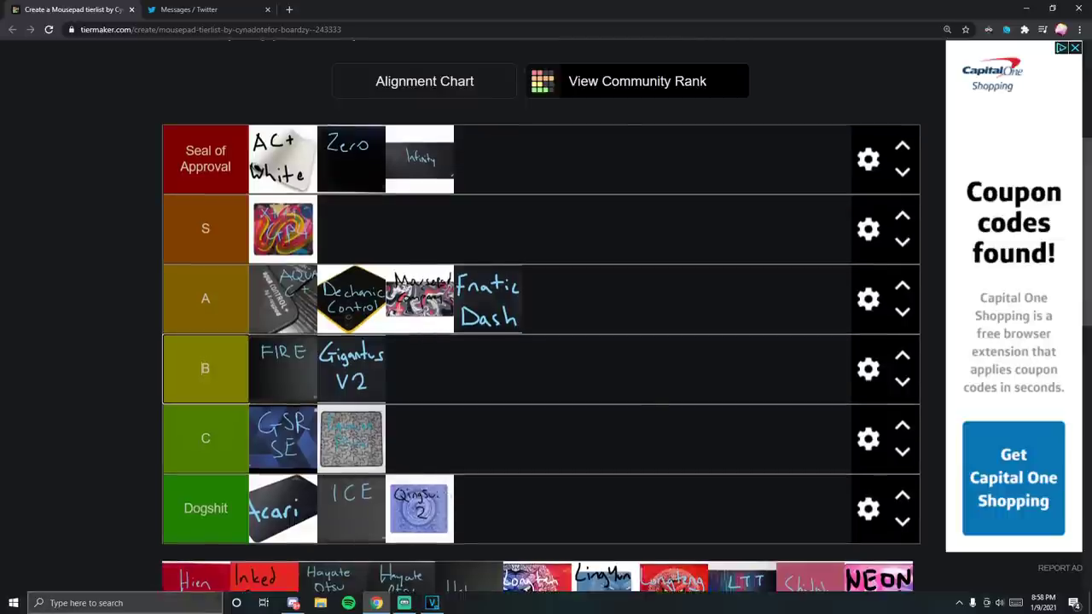
# - Place Hien in Seal of Approval after Zero and Inked Gaming in the S tier
pyautogui.moveTo(205, 582); pyautogui.dragTo(411, 151)
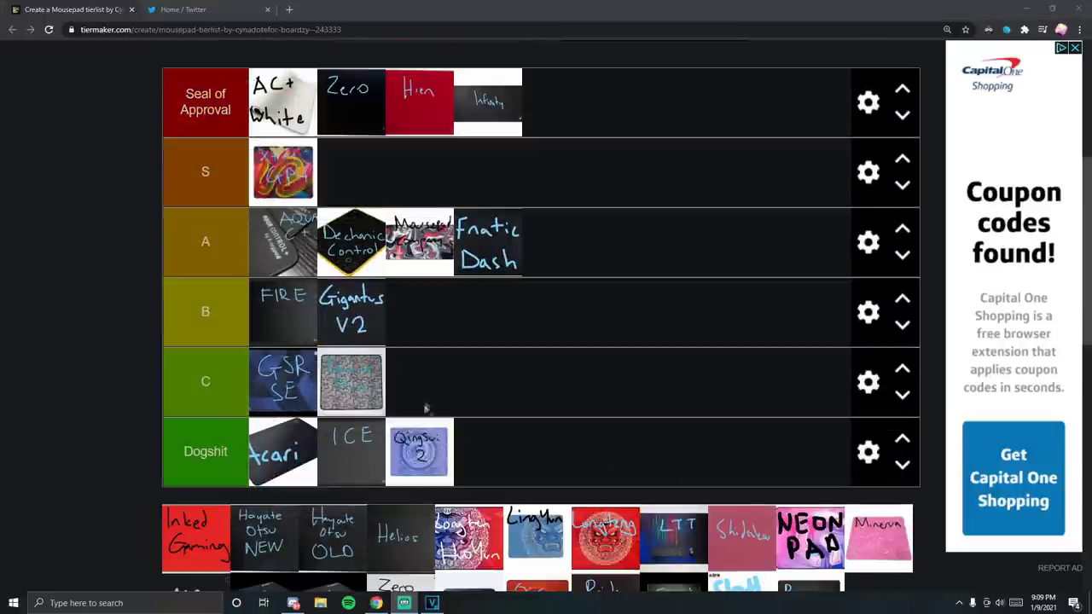
pyautogui.moveTo(208, 533)
pyautogui.mouseDown()
pyautogui.moveTo(296, 166)
pyautogui.moveTo(394, 171)
pyautogui.mouseUp()
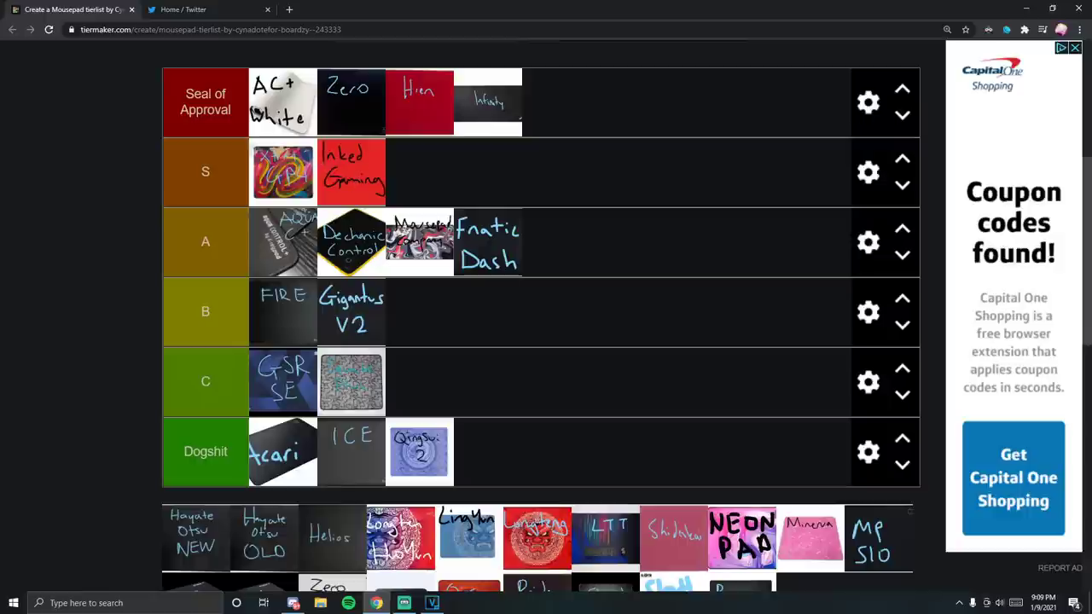
pyautogui.click(212, 179)
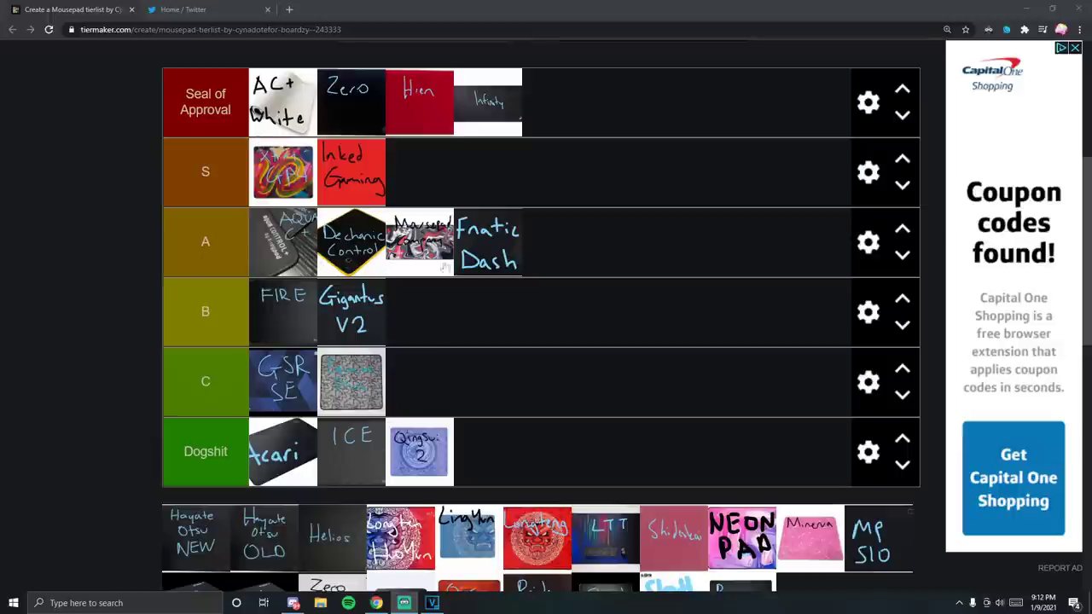
# - Add Hayate Otsu NEW to the end of the Seal of Approval tier
pyautogui.scroll(1, 256, 427)
pyautogui.scroll(-1, 222, 495)
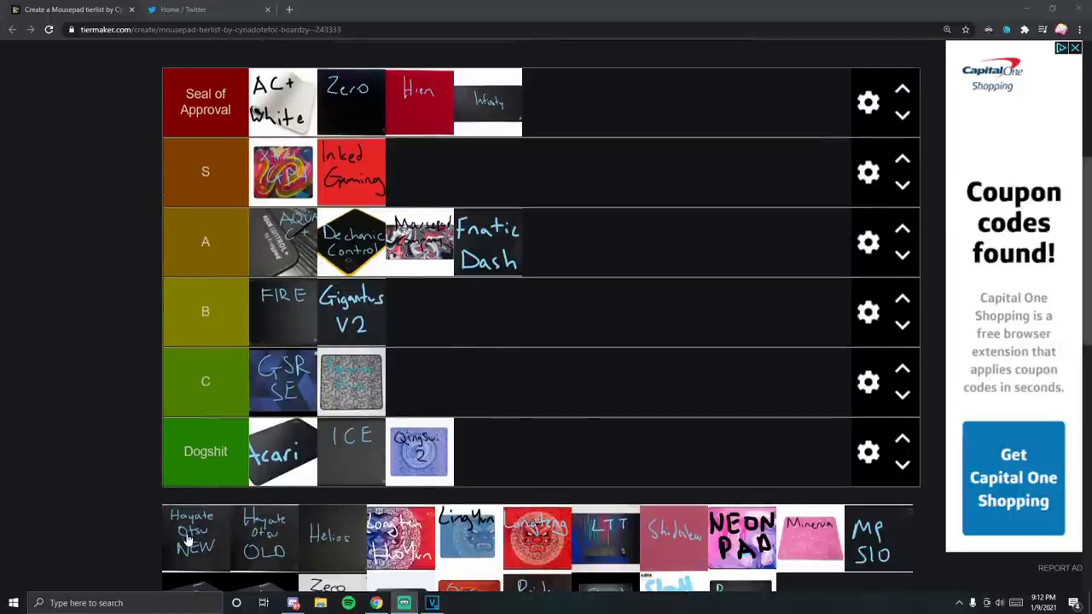
pyautogui.moveTo(185, 537); pyautogui.dragTo(563, 152)
pyautogui.scroll(1, 461, 342)
pyautogui.scroll(-1, 563, 196)
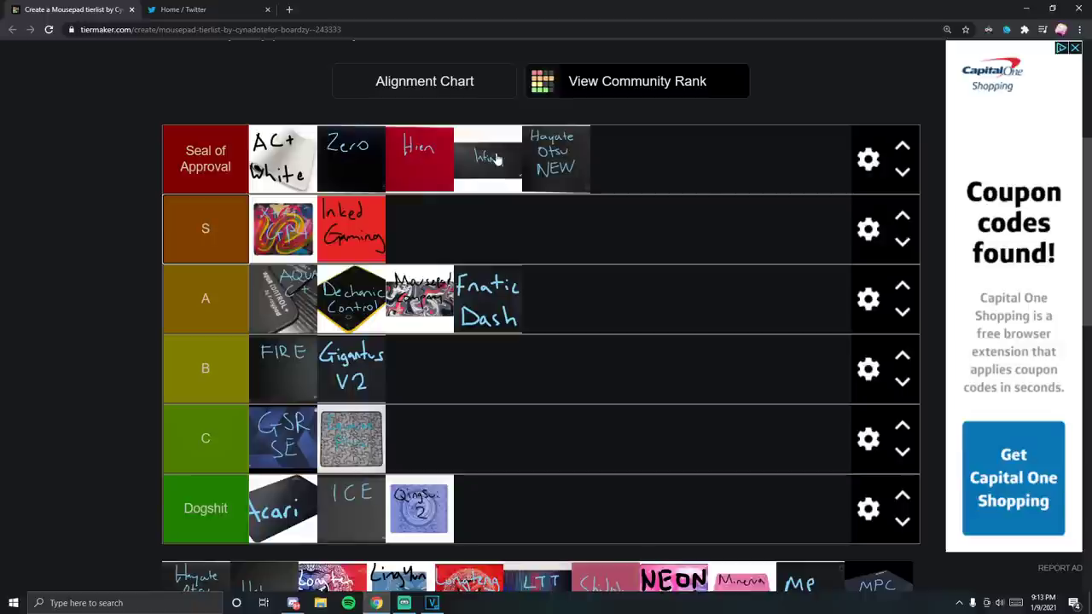
pyautogui.scroll(-1, 500, 171)
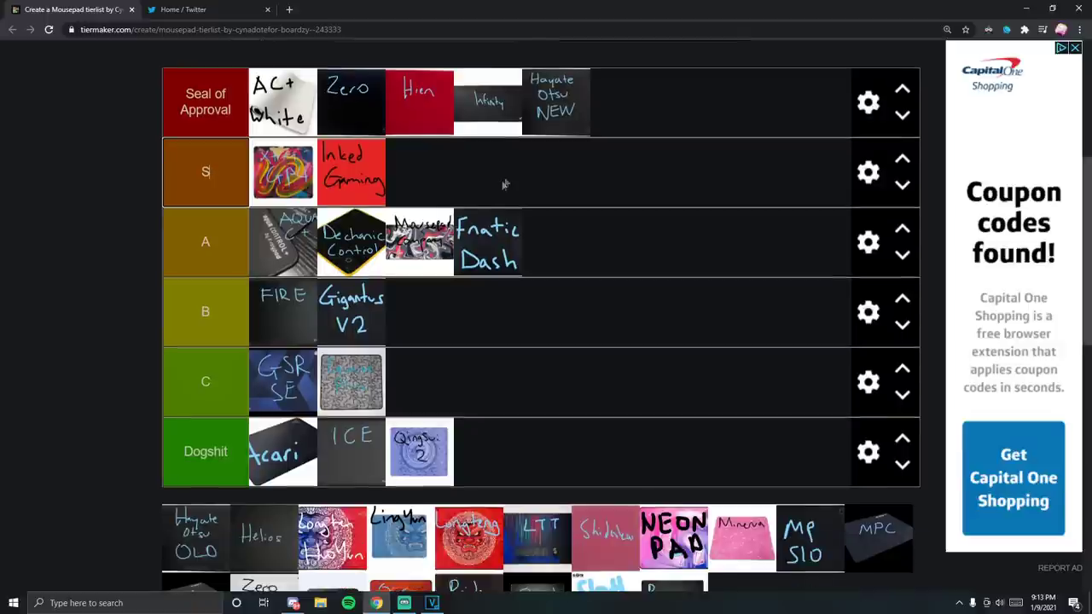
pyautogui.scroll(1, 497, 185)
pyautogui.scroll(1, 540, 195)
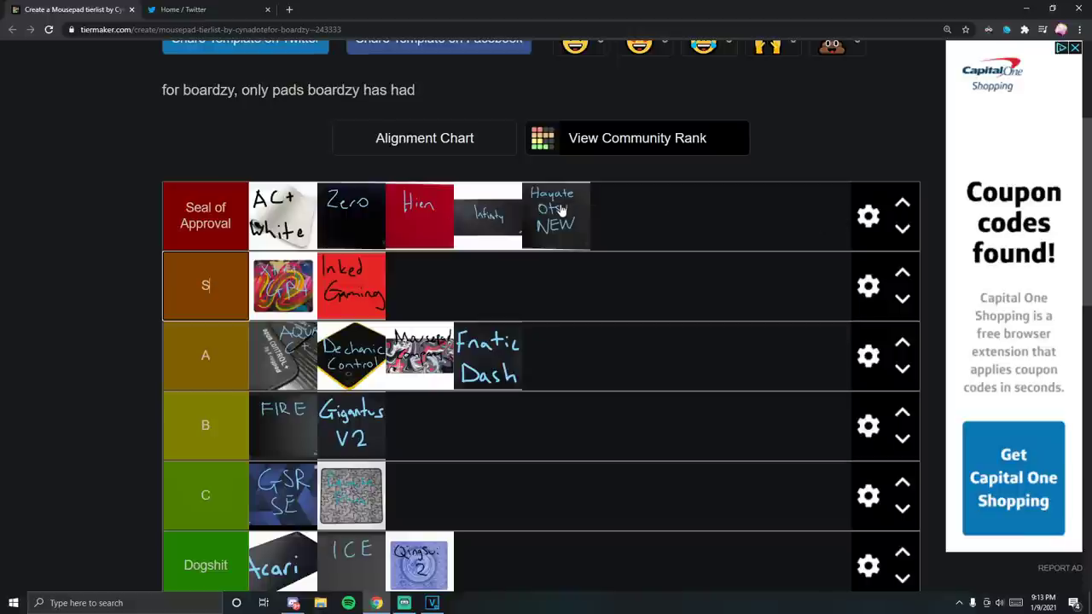
pyautogui.moveTo(563, 213); pyautogui.dragTo(539, 212)
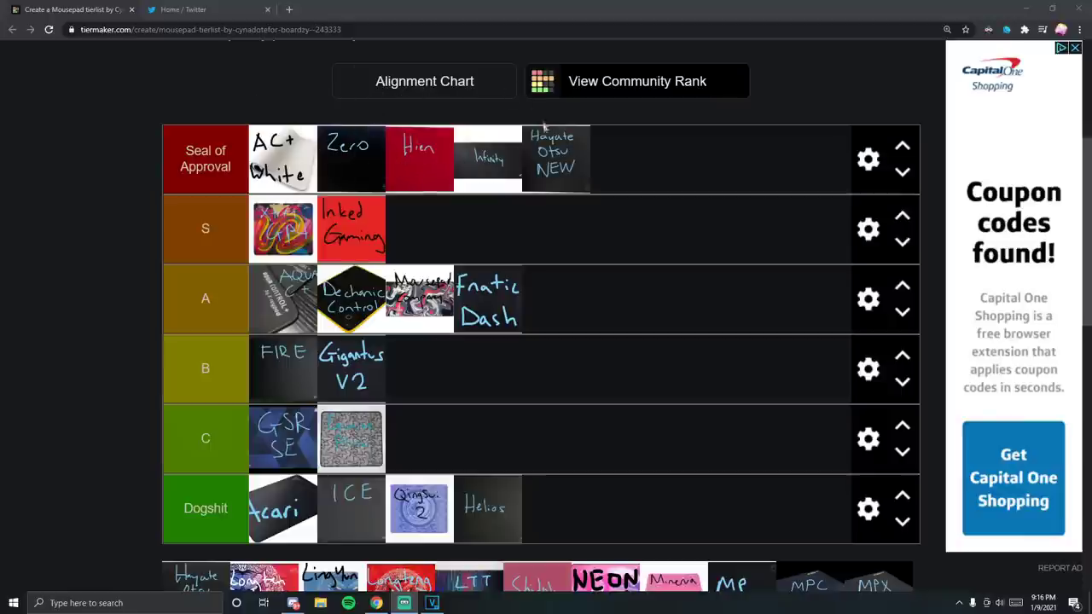
pyautogui.tripleClick(532, 138)
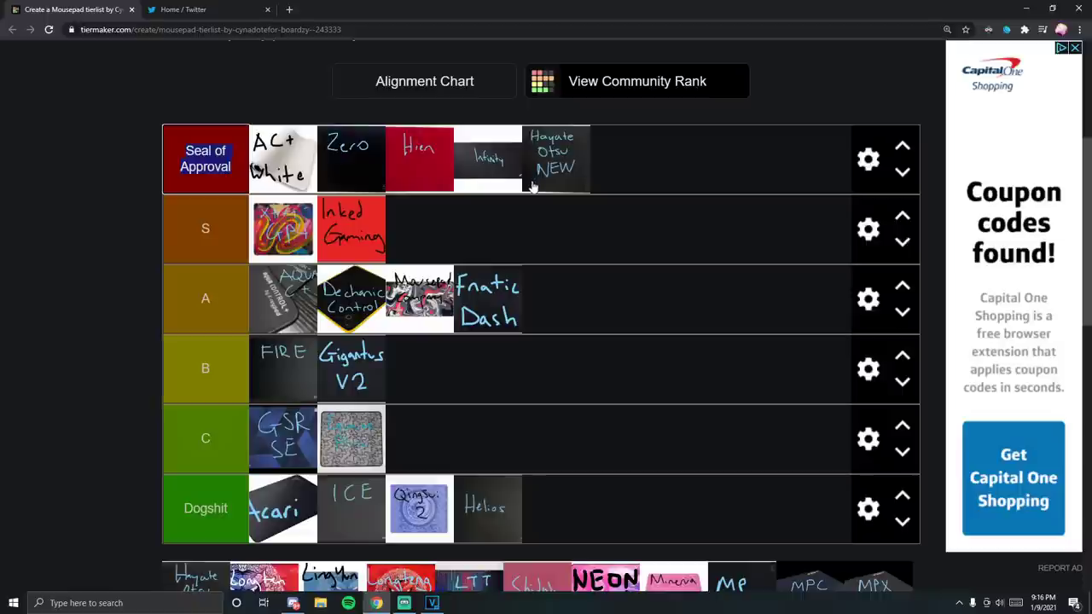
pyautogui.click(626, 164)
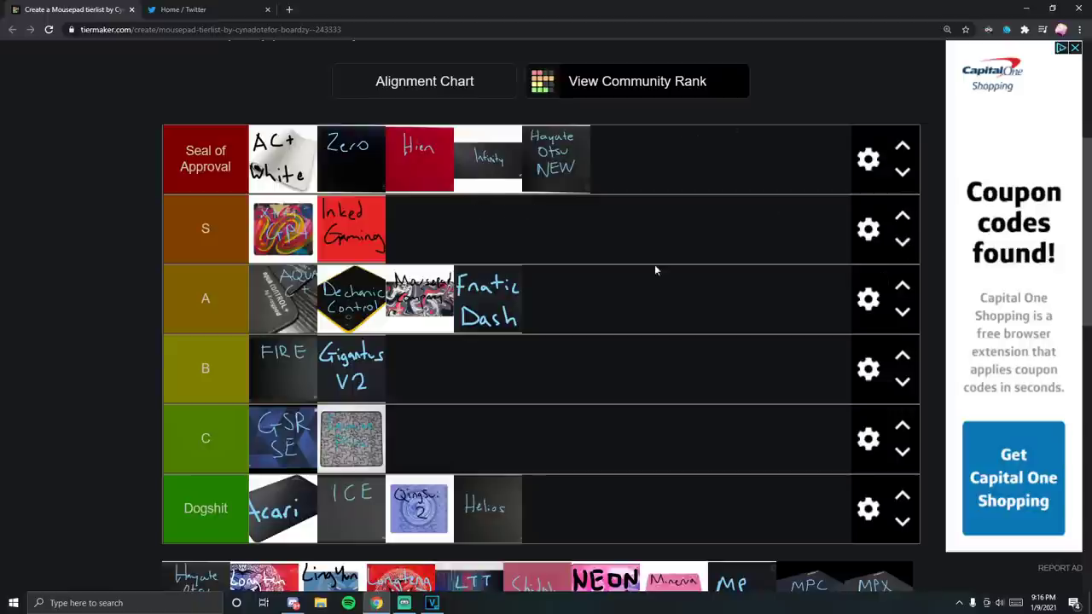
# - Drop the Helios pad into the Dogshit tier
pyautogui.scroll(-1, 354, 392)
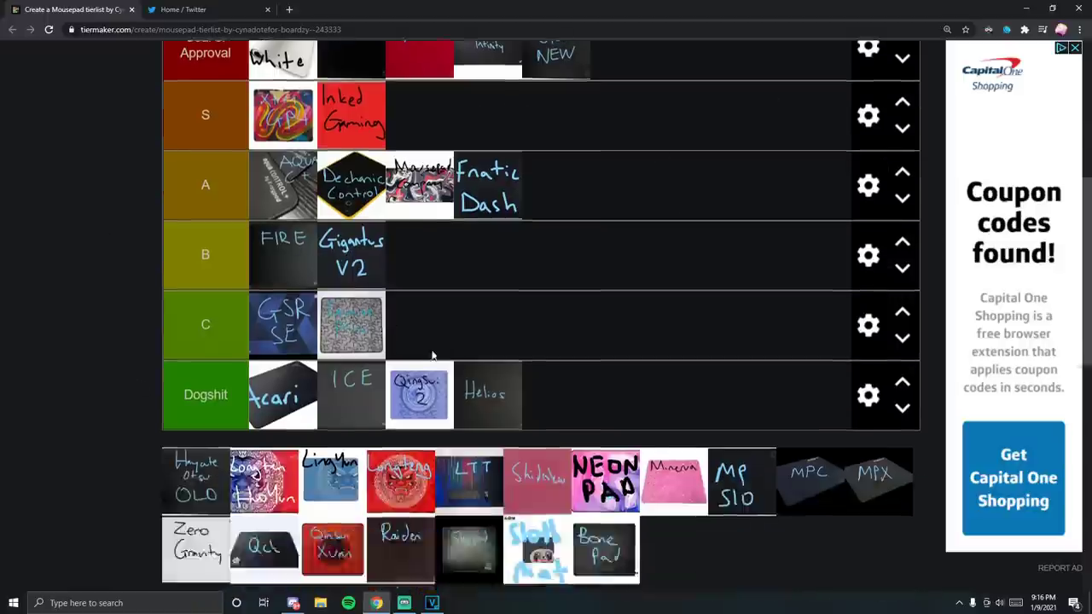
pyautogui.scroll(1, 383, 364)
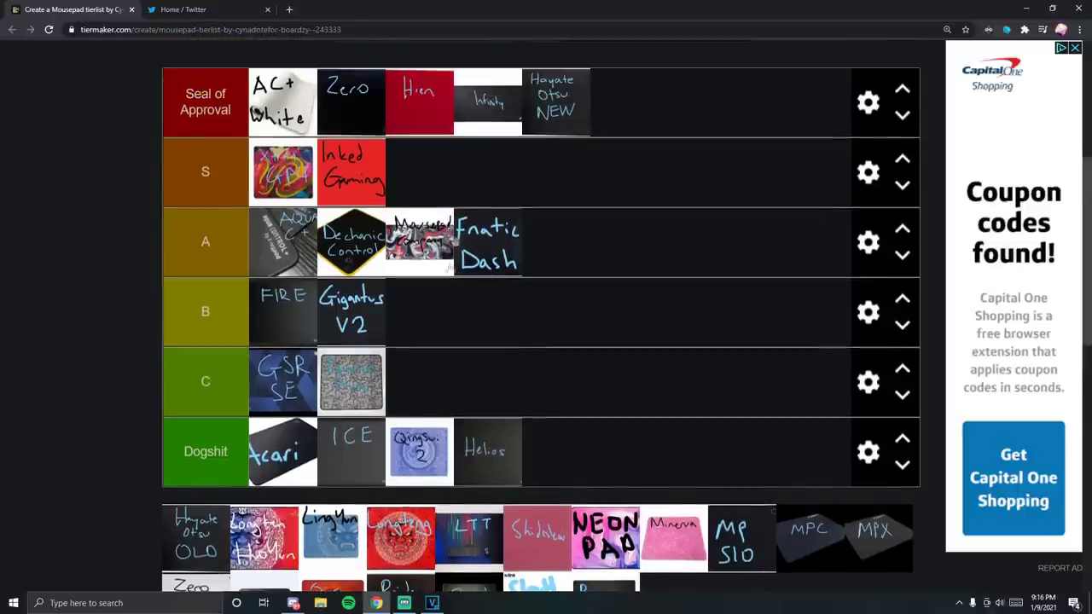
pyautogui.scroll(-1, 196, 512)
pyautogui.moveTo(195, 482); pyautogui.dragTo(627, 477)
# - Rank the Longtan HoYun pad in the B tier
pyautogui.scroll(1, 479, 427)
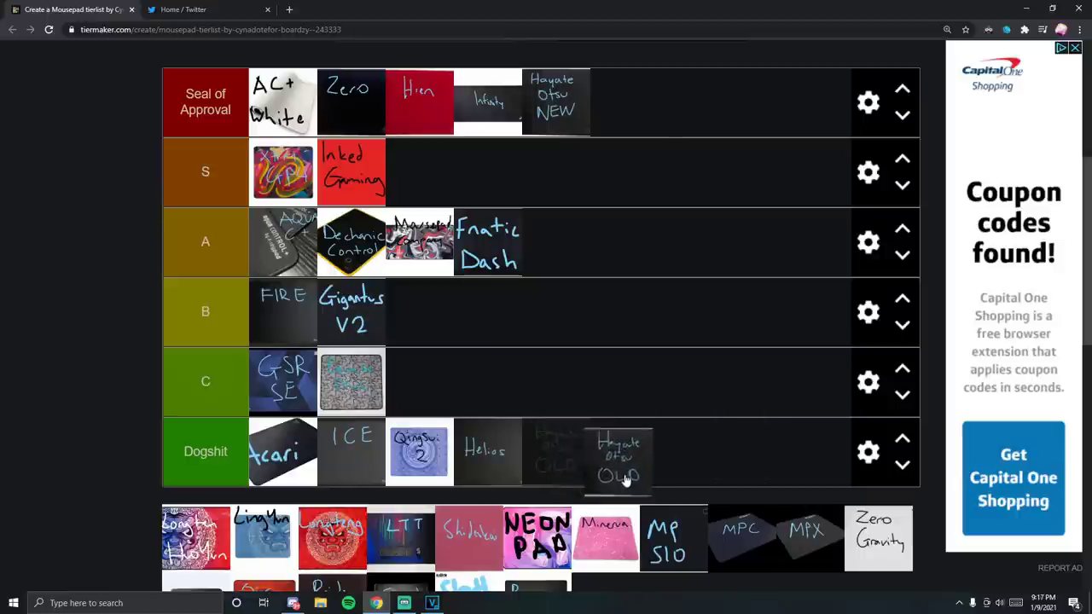
pyautogui.scroll(1, 639, 433)
pyautogui.scroll(-1, 619, 422)
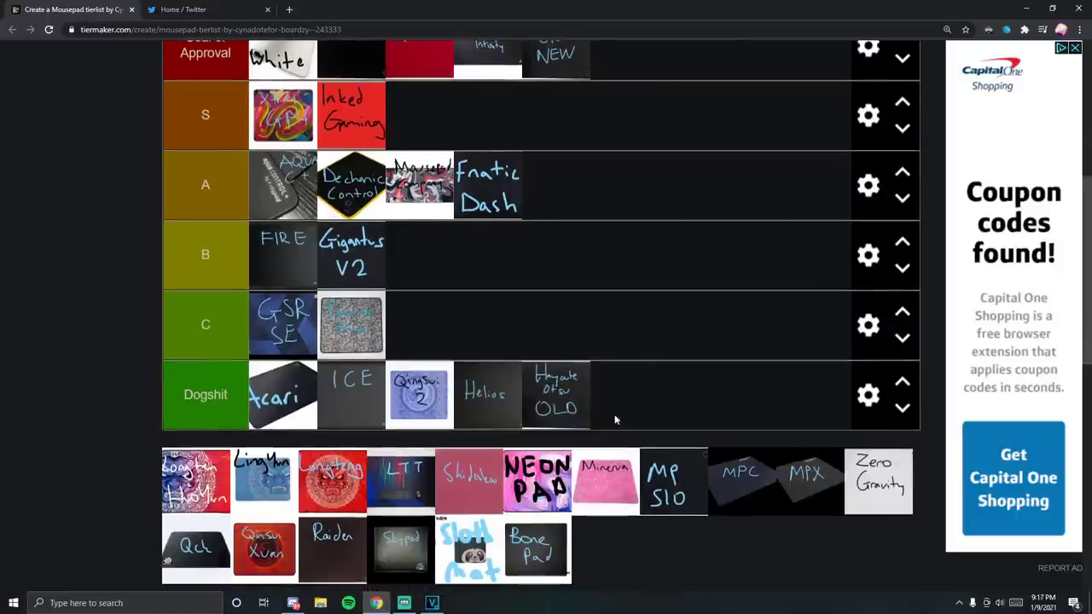
pyautogui.scroll(1, 576, 448)
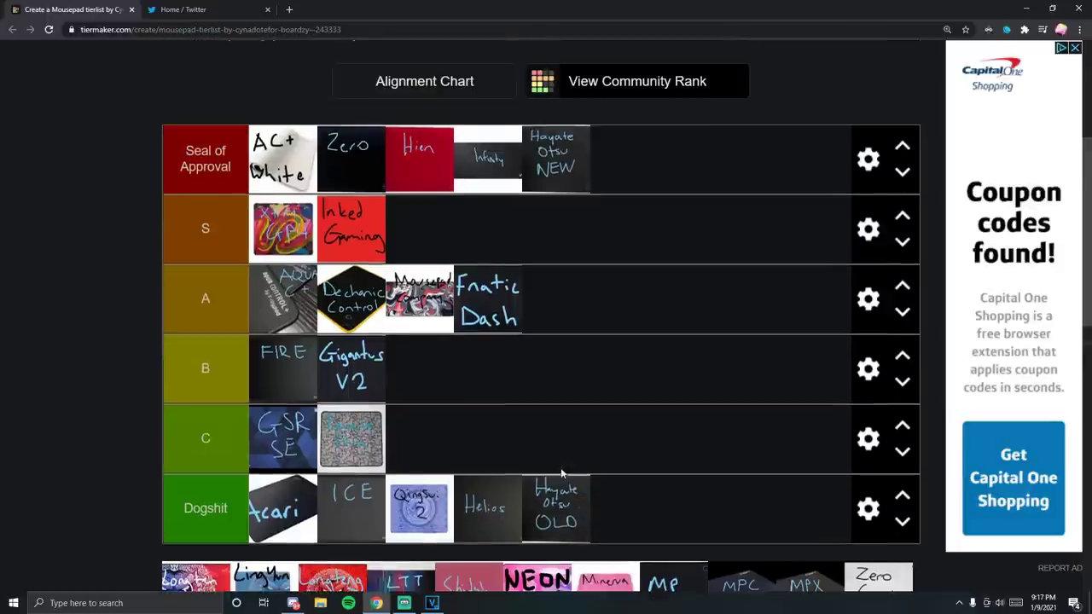
pyautogui.scroll(-1, 561, 474)
pyautogui.scroll(-1, 560, 474)
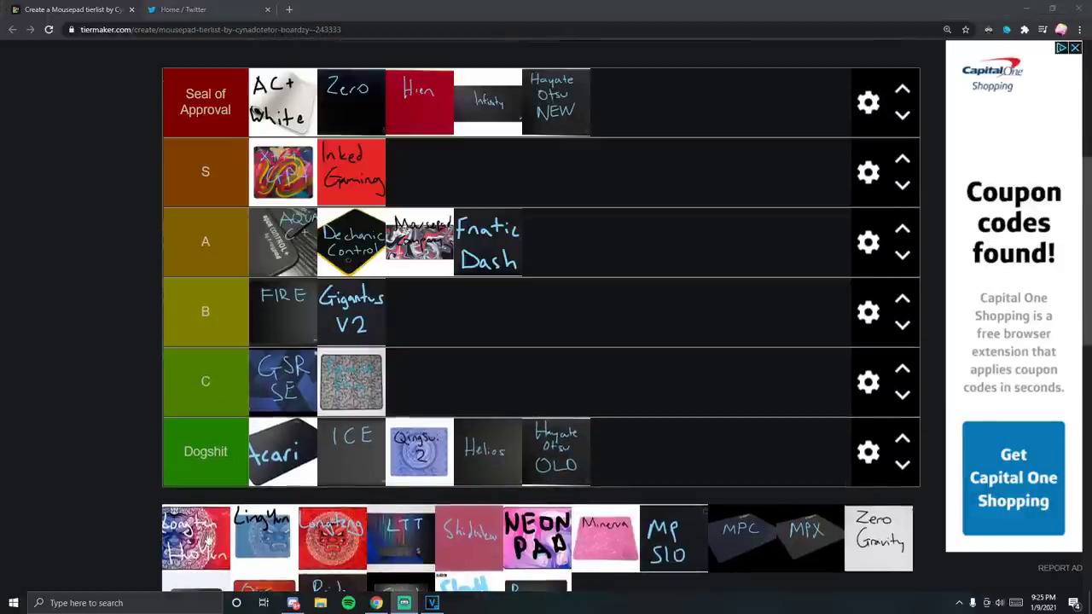
pyautogui.moveTo(207, 540); pyautogui.dragTo(516, 294)
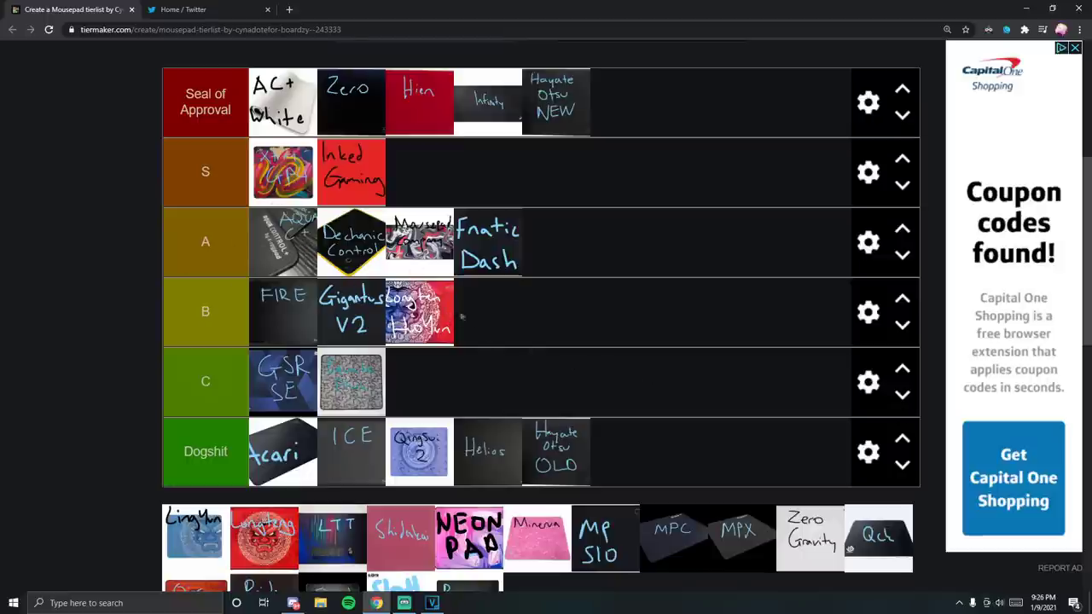
# - Add the LingYun pad to the B tier
pyautogui.scroll(1, 465, 336)
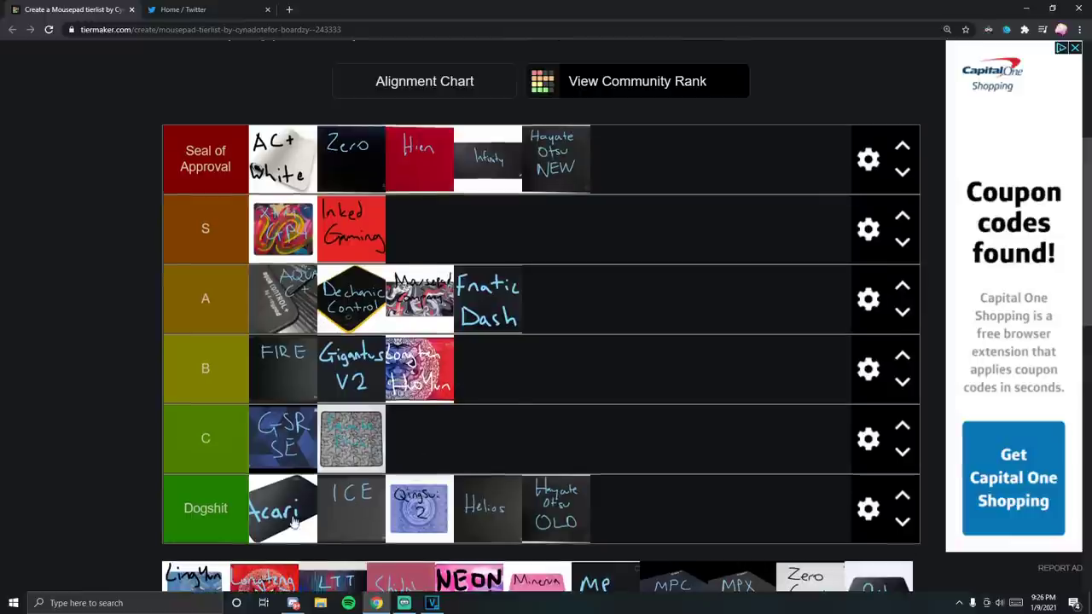
pyautogui.scroll(-1, 465, 335)
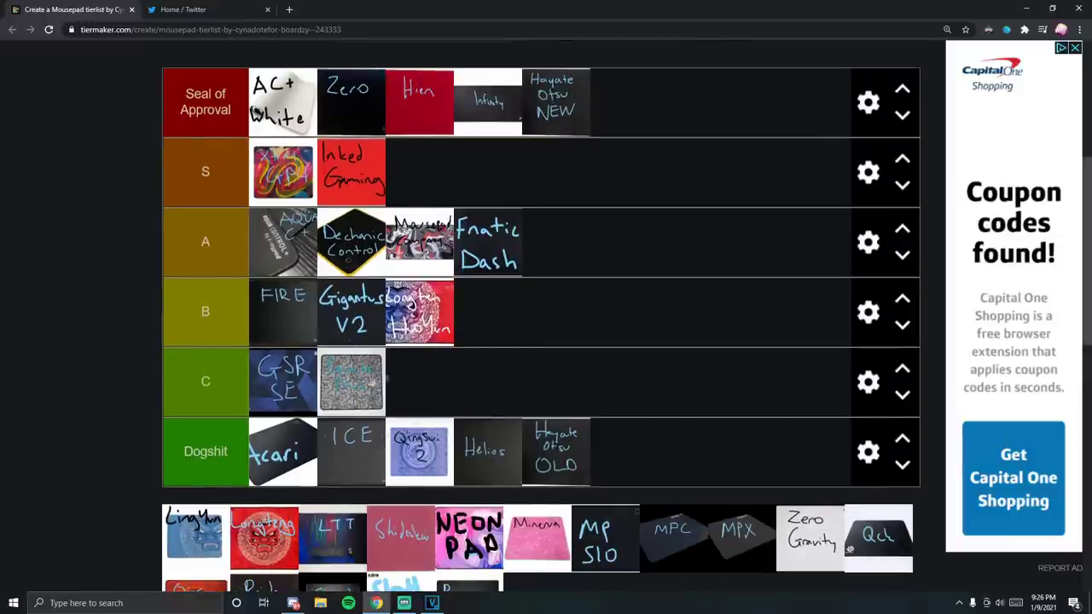
pyautogui.moveTo(170, 535); pyautogui.dragTo(469, 328)
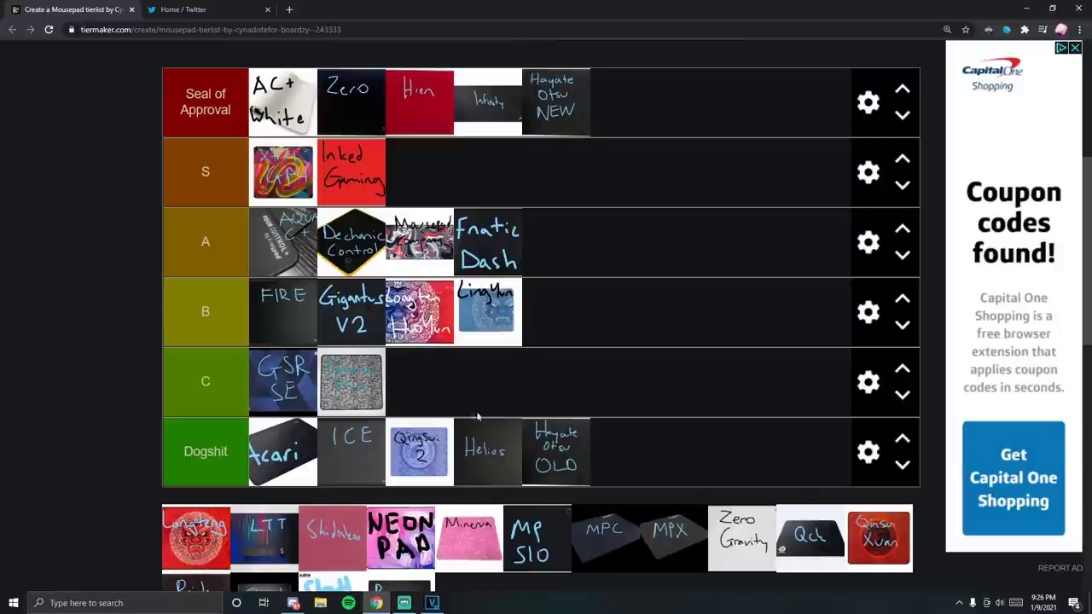
# - Place the red Lungteng dragon pad at the end of tier A after Fnatic Dash
pyautogui.scroll(-1, 478, 417)
pyautogui.scroll(1, 384, 358)
pyautogui.moveTo(170, 482); pyautogui.dragTo(563, 234)
pyautogui.scroll(1, 576, 302)
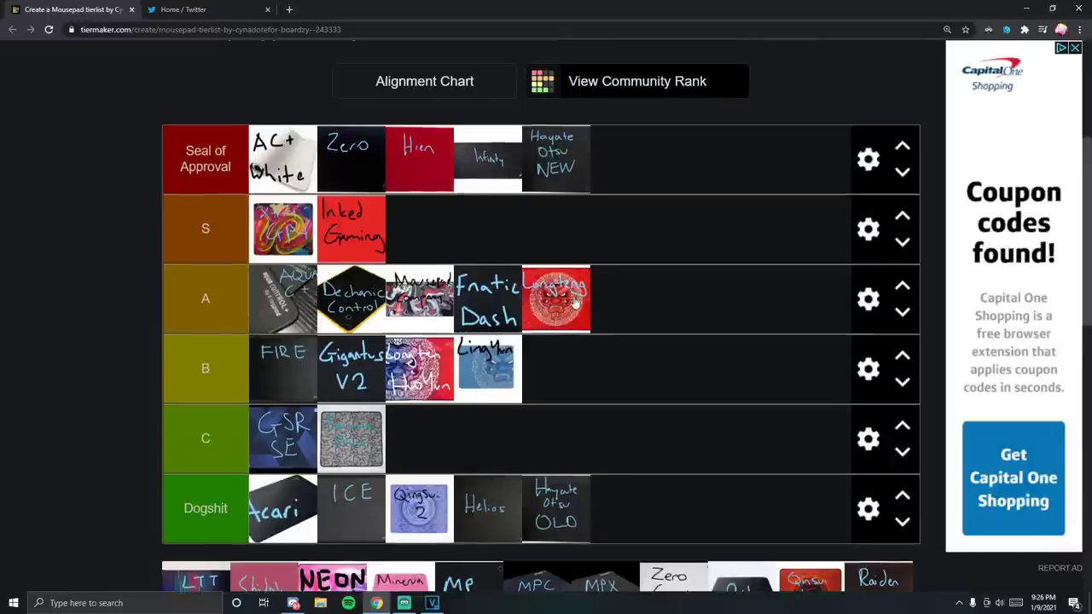
pyautogui.scroll(-1, 574, 329)
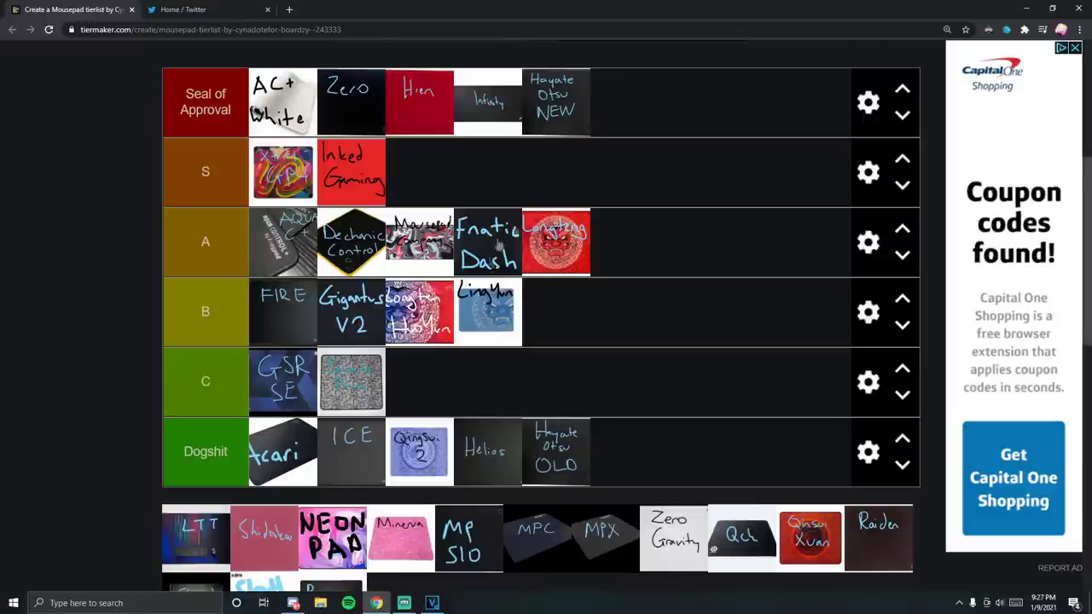
# - Put the LTT pad into the C tier
pyautogui.scroll(-1, 534, 218)
pyautogui.scroll(1, 515, 205)
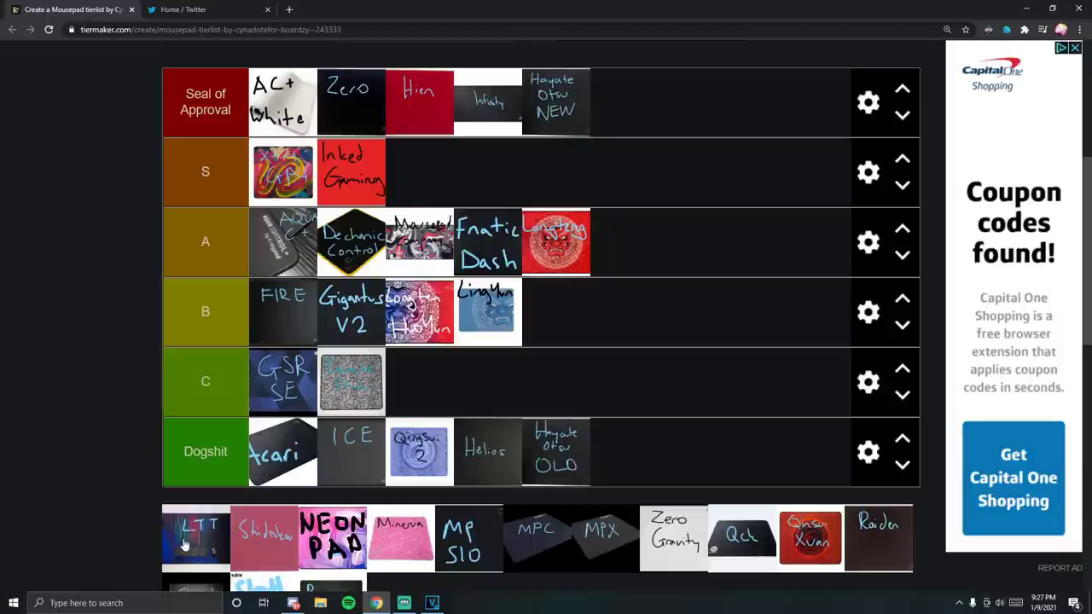
pyautogui.moveTo(183, 544); pyautogui.dragTo(522, 383)
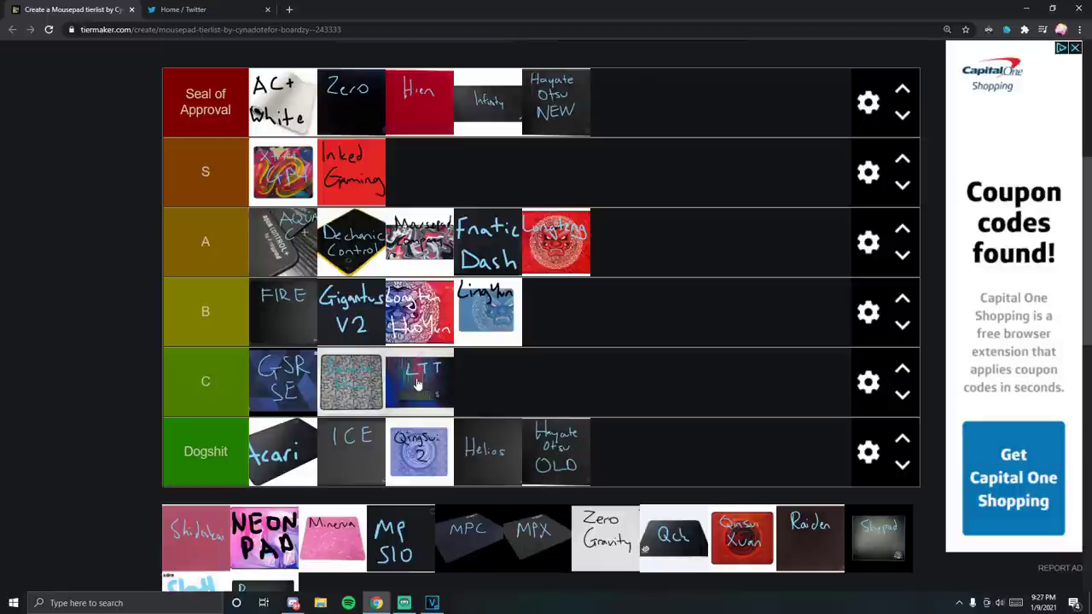
# - Place the LTT pad at the end of tier C and the pink Shiden pad third in S
pyautogui.moveTo(417, 386); pyautogui.dragTo(461, 384)
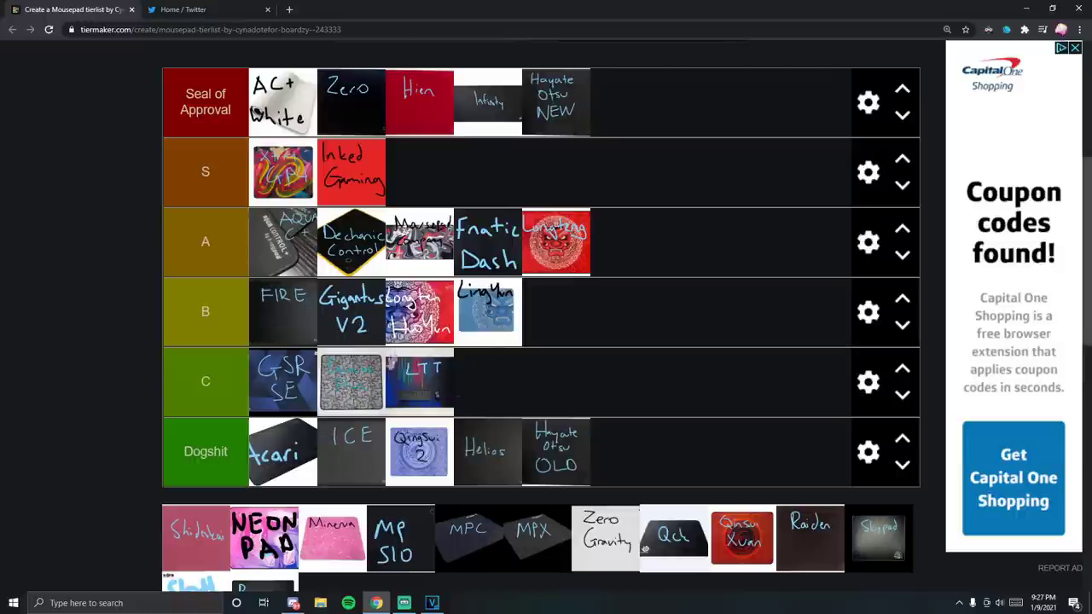
pyautogui.scroll(-1, 381, 384)
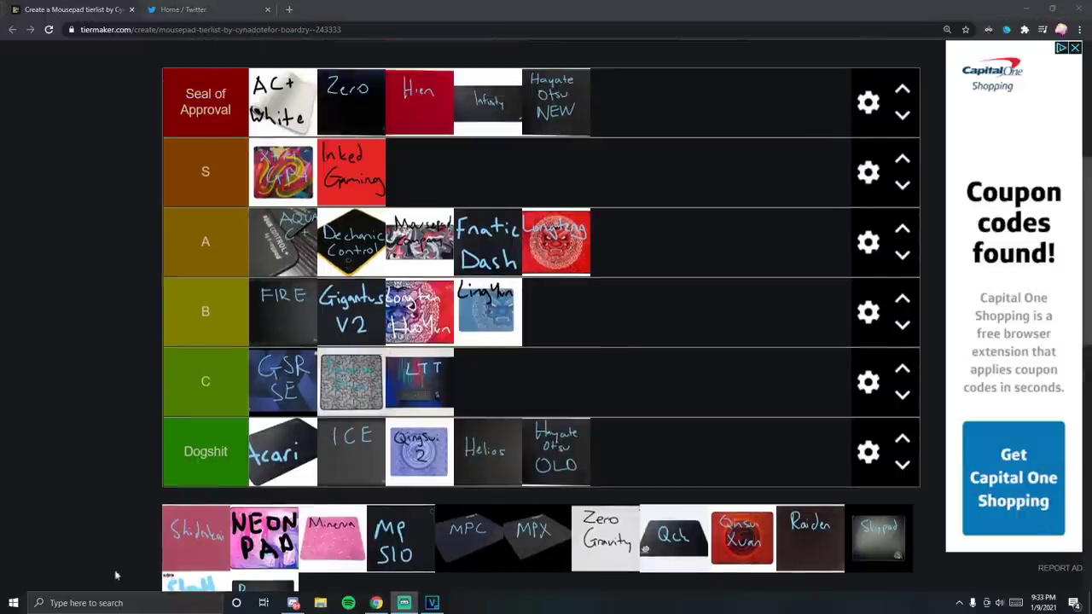
pyautogui.moveTo(196, 546)
pyautogui.mouseDown()
pyautogui.moveTo(109, 248)
pyautogui.moveTo(469, 242)
pyautogui.moveTo(605, 359)
pyautogui.moveTo(478, 401)
pyautogui.moveTo(622, 298)
pyautogui.moveTo(475, 248)
pyautogui.moveTo(406, 190)
pyautogui.mouseUp()
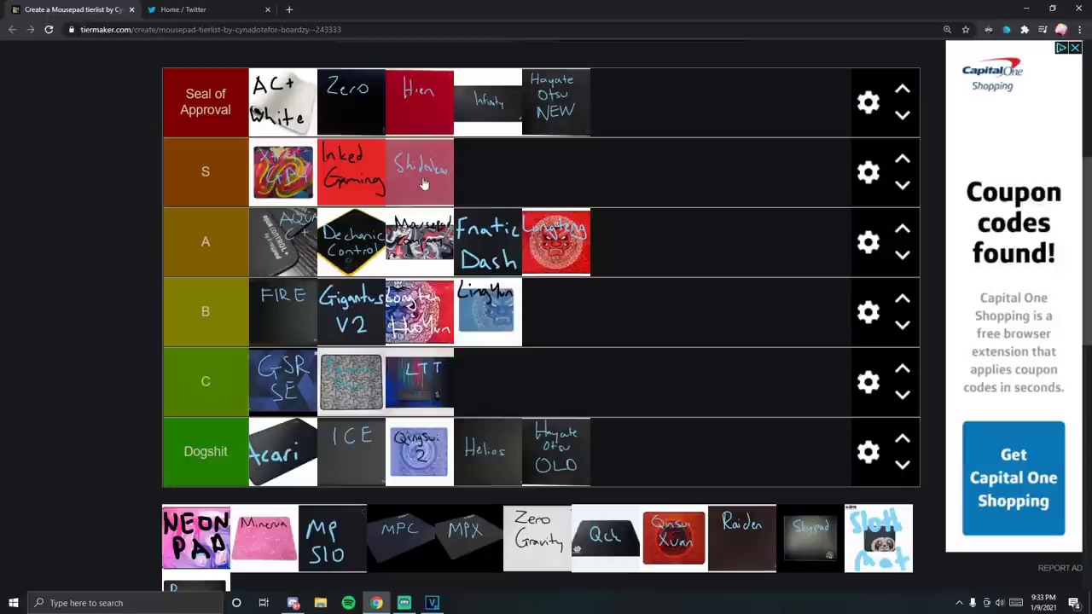
# - Keep the pink Shiden pad in S and rank NEON PAD at the end of tier A
pyautogui.moveTo(420, 174)
pyautogui.mouseDown()
pyautogui.moveTo(654, 105)
pyautogui.moveTo(414, 165)
pyautogui.moveTo(470, 170)
pyautogui.moveTo(423, 171)
pyautogui.mouseUp()
pyautogui.scroll(-1, 524, 139)
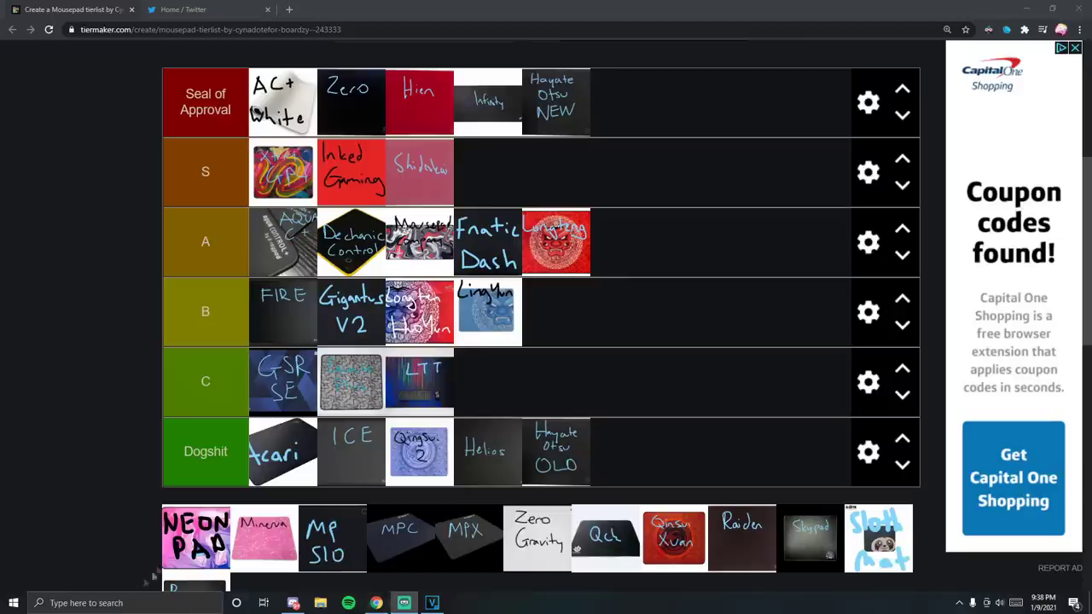
pyautogui.moveTo(197, 553); pyautogui.dragTo(644, 256)
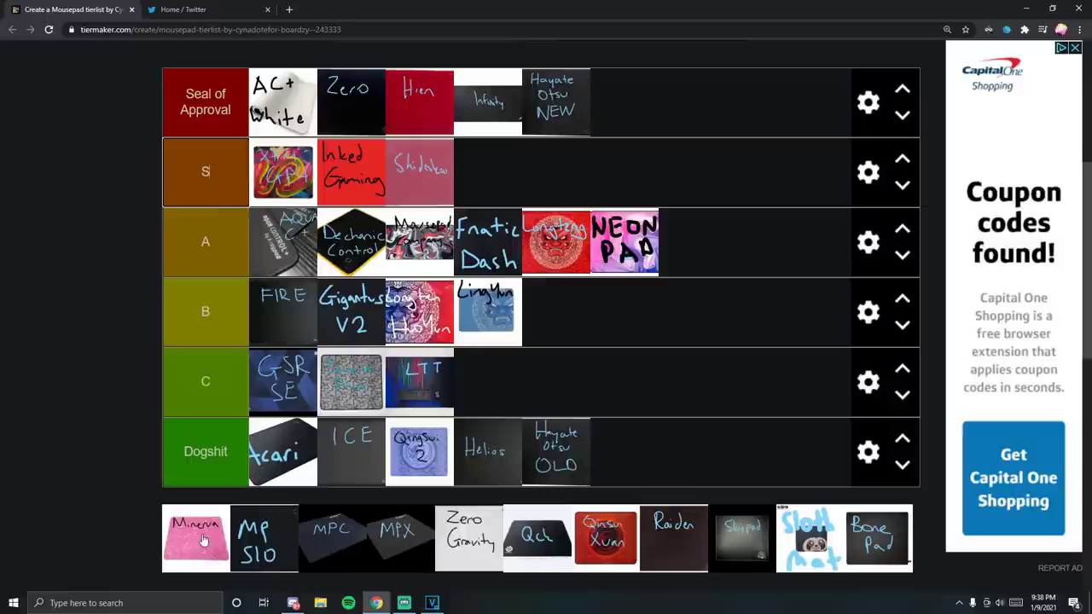
# - Rank the Minerva pad in tier B and MP SIO after LTT in tier C
pyautogui.moveTo(196, 546); pyautogui.dragTo(559, 316)
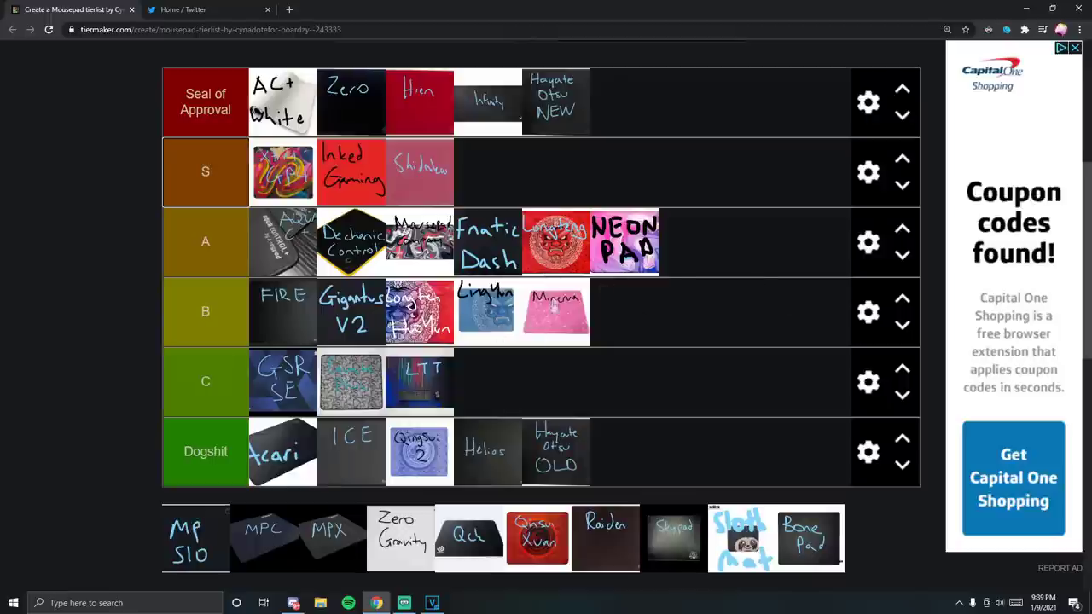
pyautogui.scroll(-1, 540, 244)
pyautogui.scroll(1, 437, 244)
pyautogui.moveTo(178, 546); pyautogui.dragTo(502, 399)
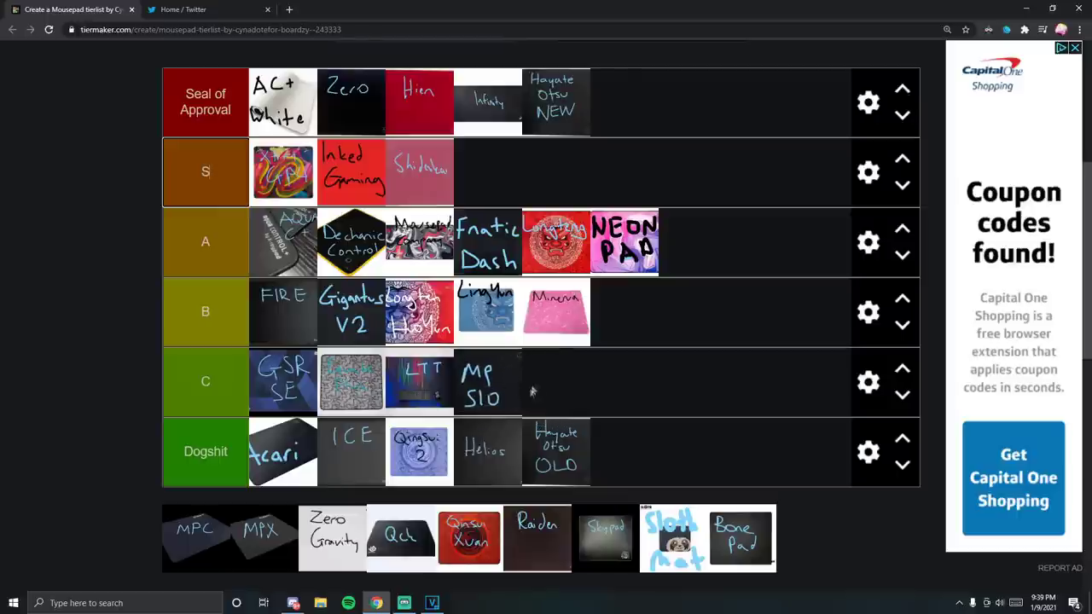
# - Drop the MPC pad at the end of Seal of Approval, after Hayate Otsu NEW
pyautogui.scroll(1, 508, 386)
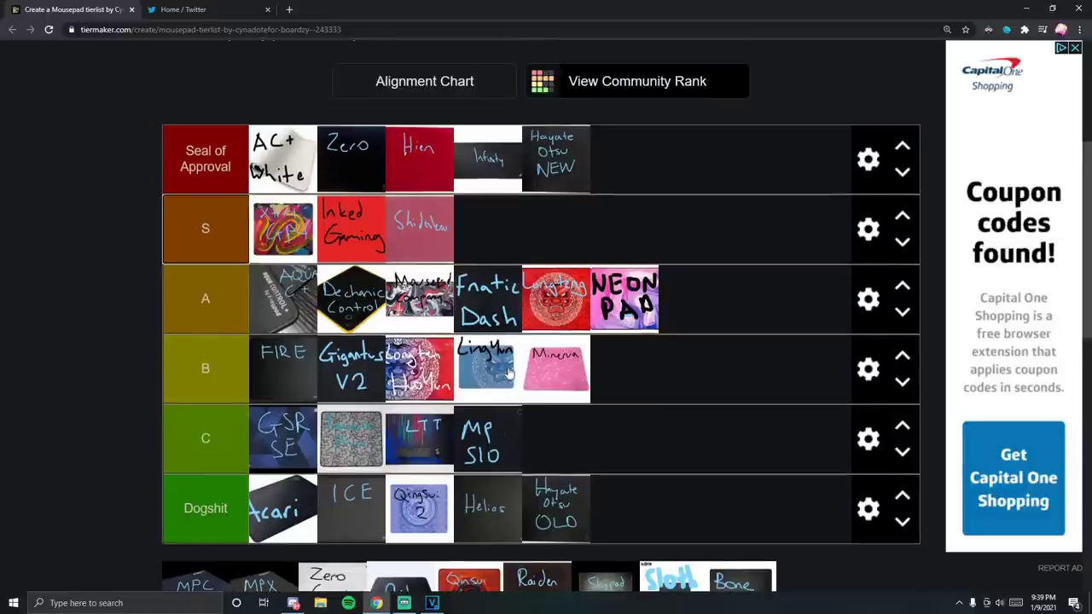
pyautogui.scroll(-1, 499, 391)
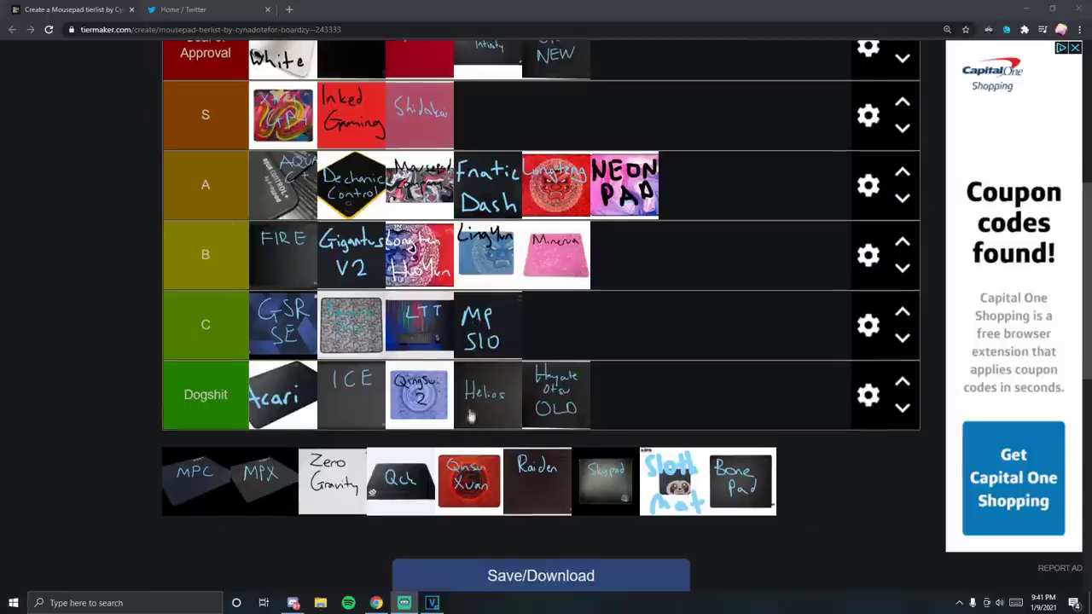
pyautogui.scroll(-1, 473, 382)
pyautogui.scroll(1, 254, 447)
pyautogui.moveTo(175, 546); pyautogui.dragTo(679, 172)
# - Place the MPX pad at the end of the Dogshit tier
pyautogui.scroll(1, 465, 450)
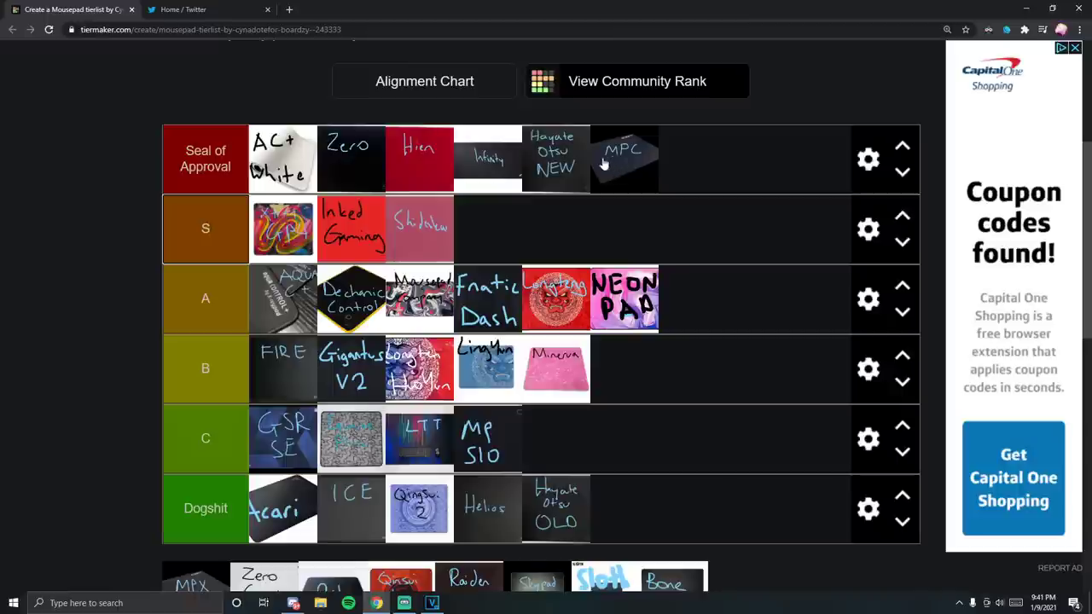
pyautogui.scroll(3, 610, 256)
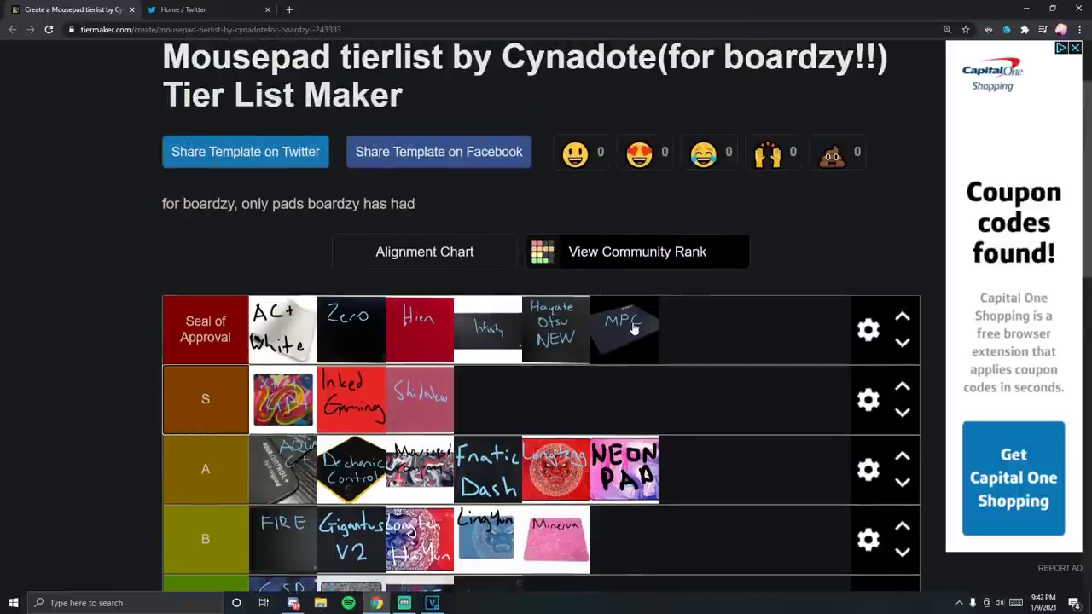
pyautogui.scroll(-1, 632, 329)
pyautogui.scroll(-1, 626, 282)
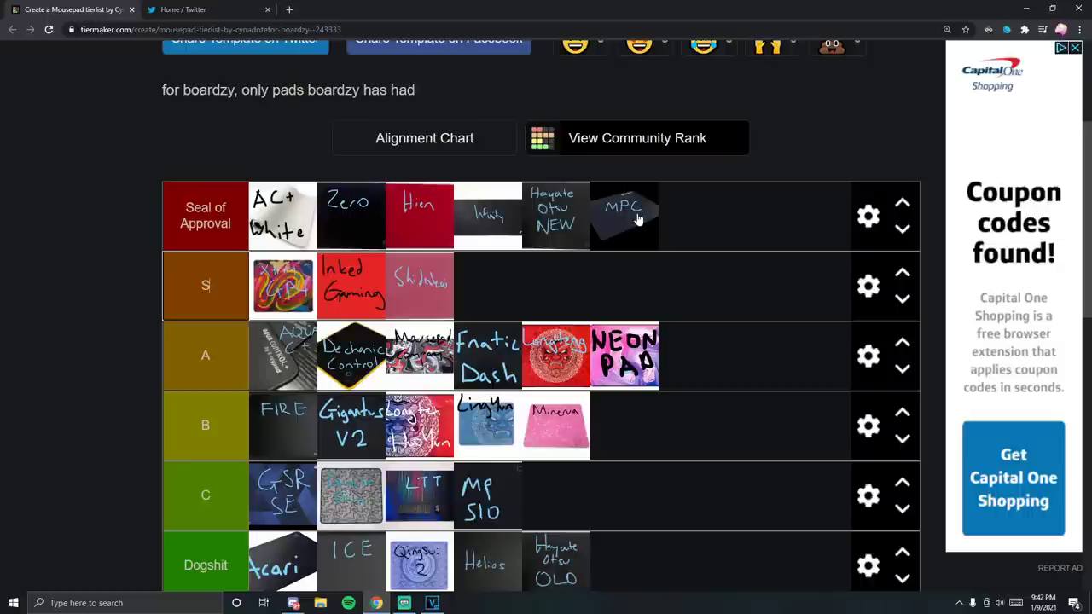
pyautogui.scroll(-1, 636, 219)
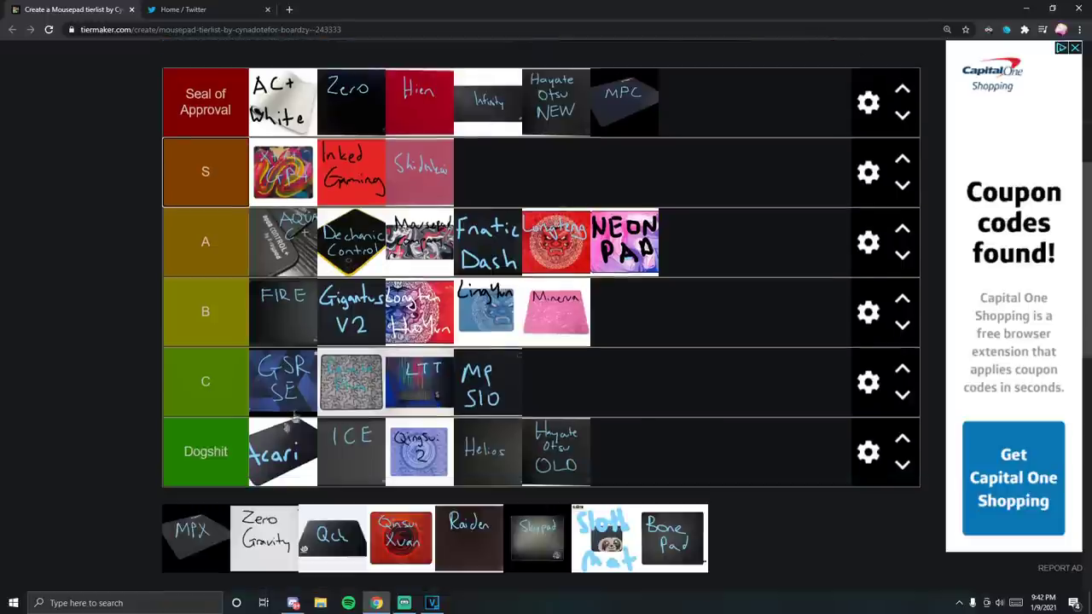
pyautogui.moveTo(188, 537); pyautogui.dragTo(683, 461)
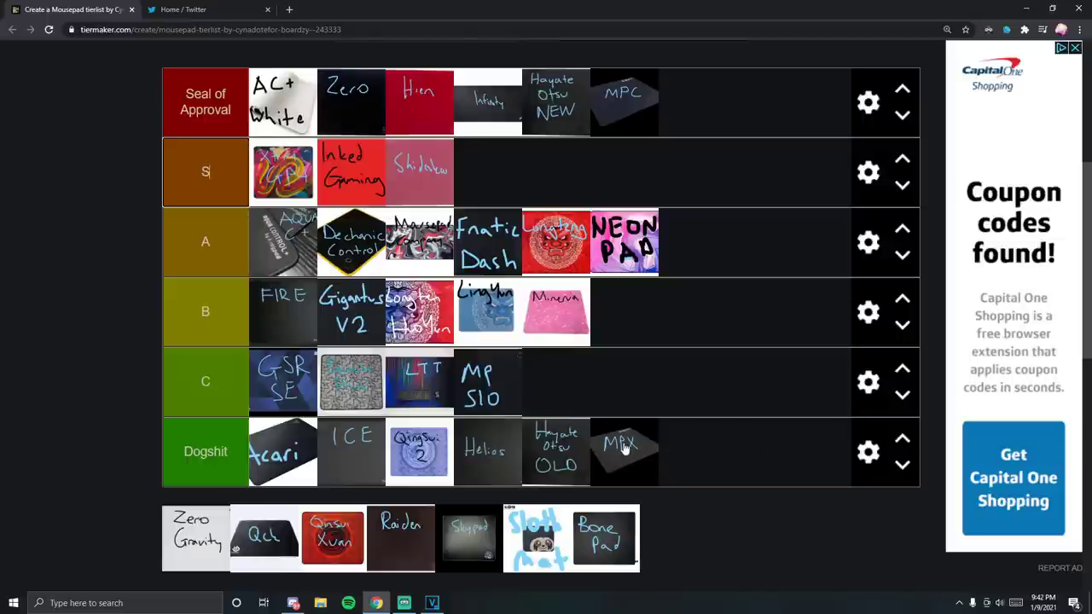
# - Put the Zero Gravity pad into Seal of Approval after MPC
pyautogui.scroll(1, 692, 461)
pyautogui.scroll(1, 685, 454)
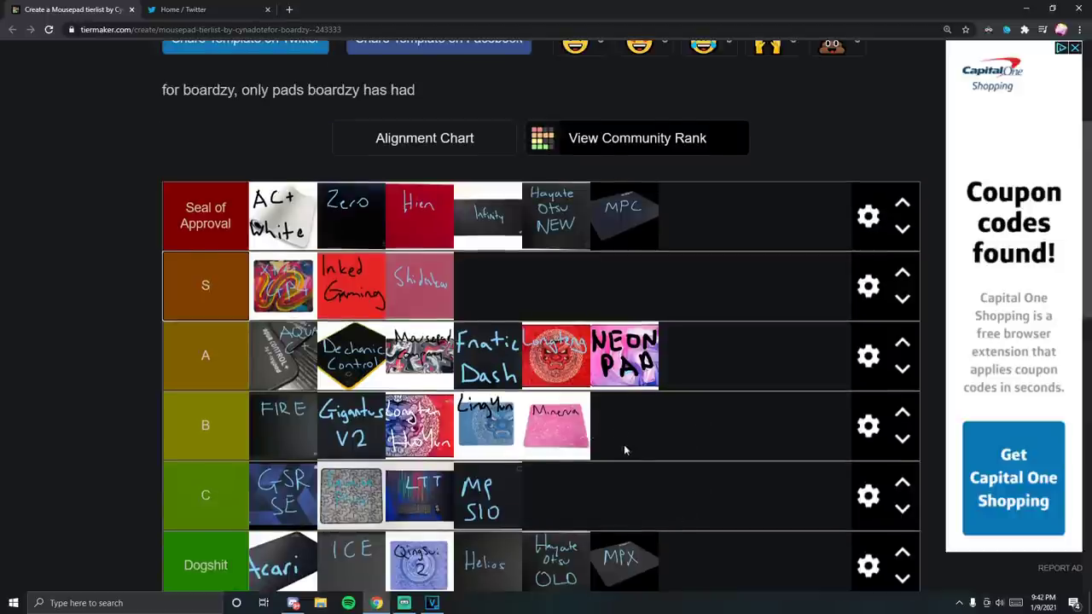
pyautogui.scroll(-1, 624, 444)
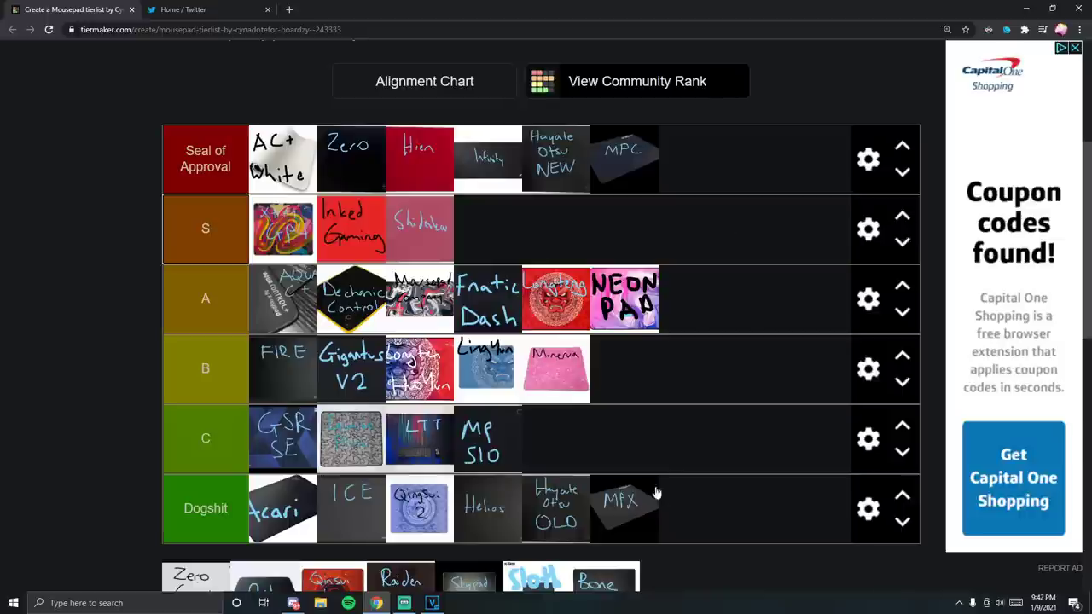
pyautogui.scroll(1, 648, 504)
pyautogui.scroll(-2, 636, 503)
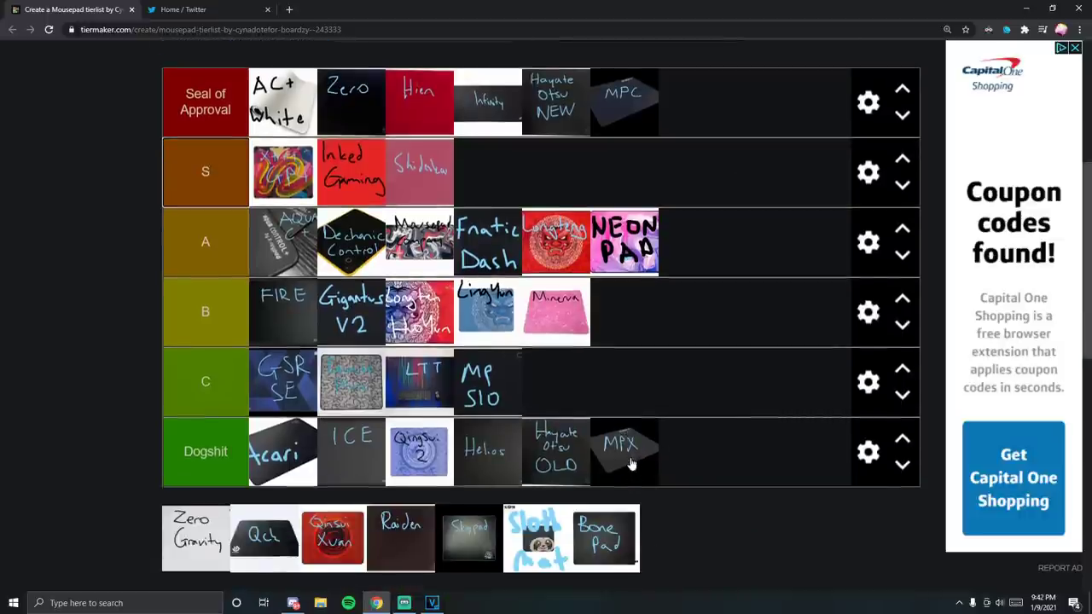
pyautogui.scroll(1, 627, 473)
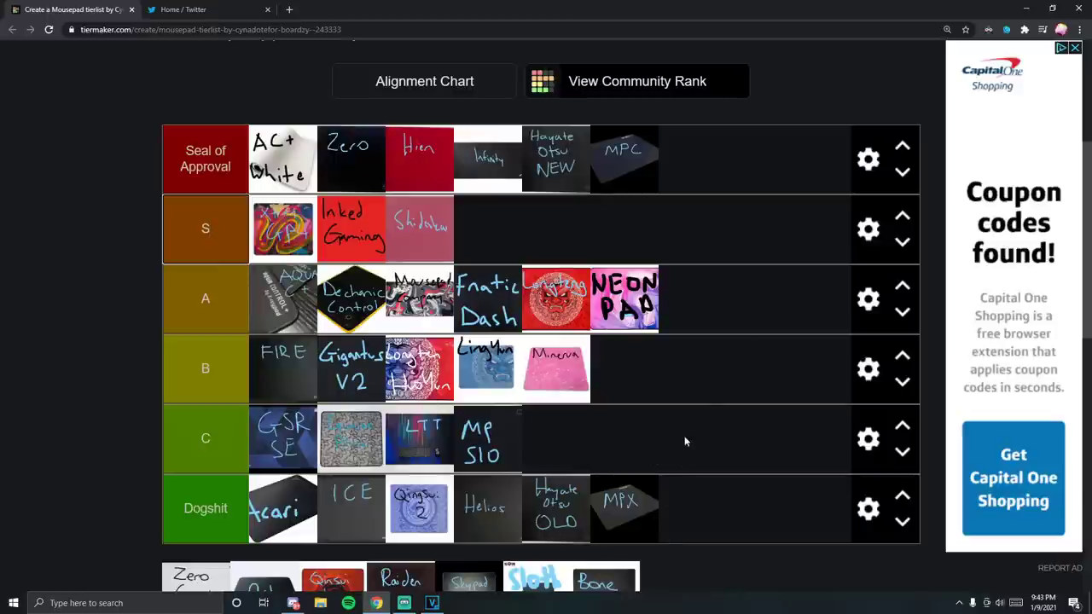
pyautogui.scroll(-1, 685, 441)
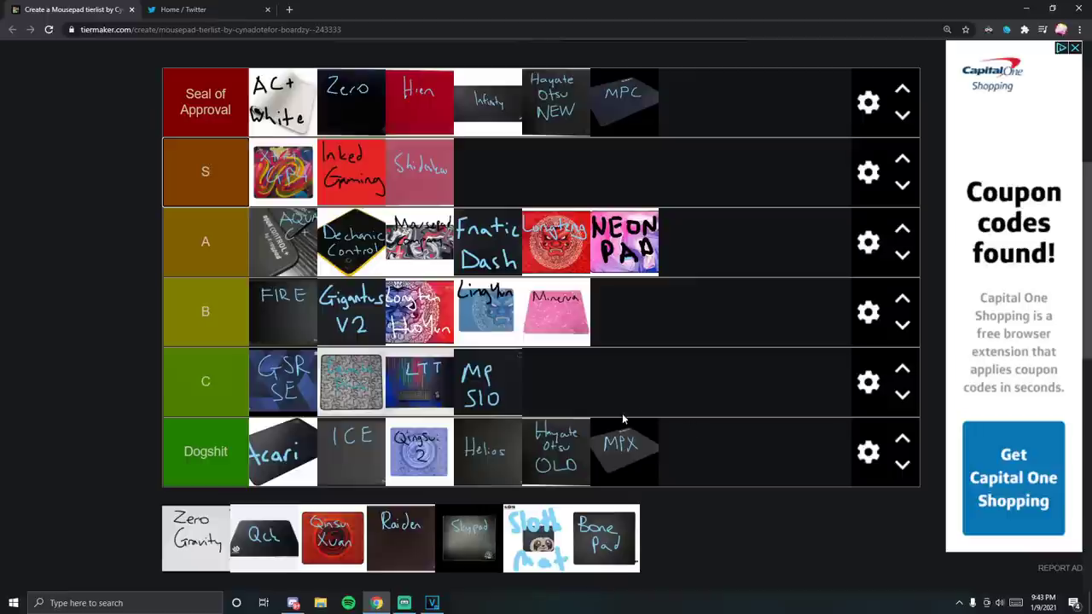
pyautogui.scroll(-1, 640, 438)
pyautogui.scroll(1, 640, 440)
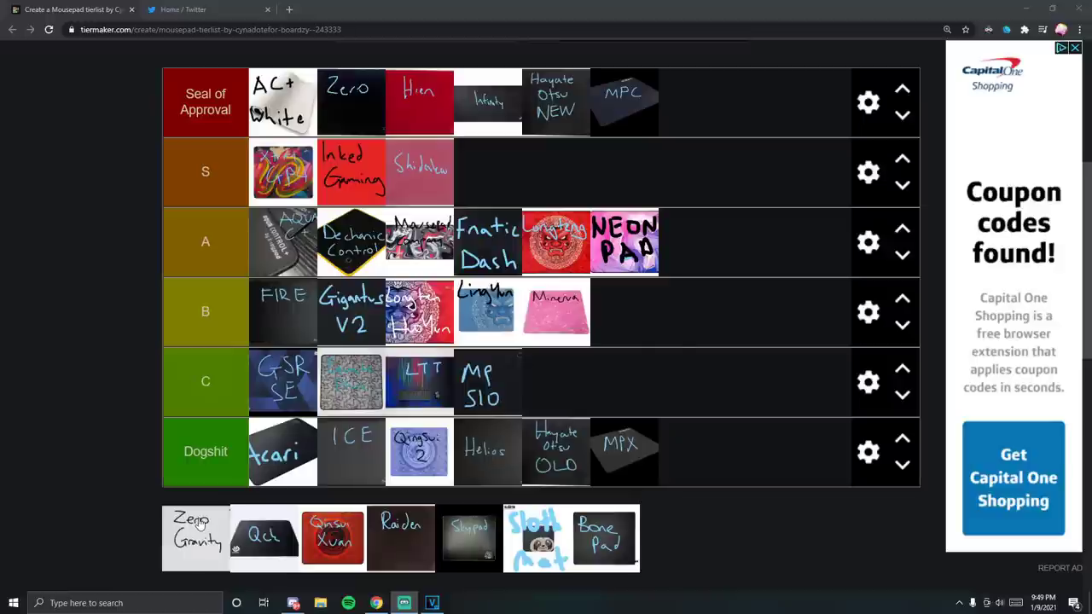
pyautogui.moveTo(200, 526); pyautogui.dragTo(729, 98)
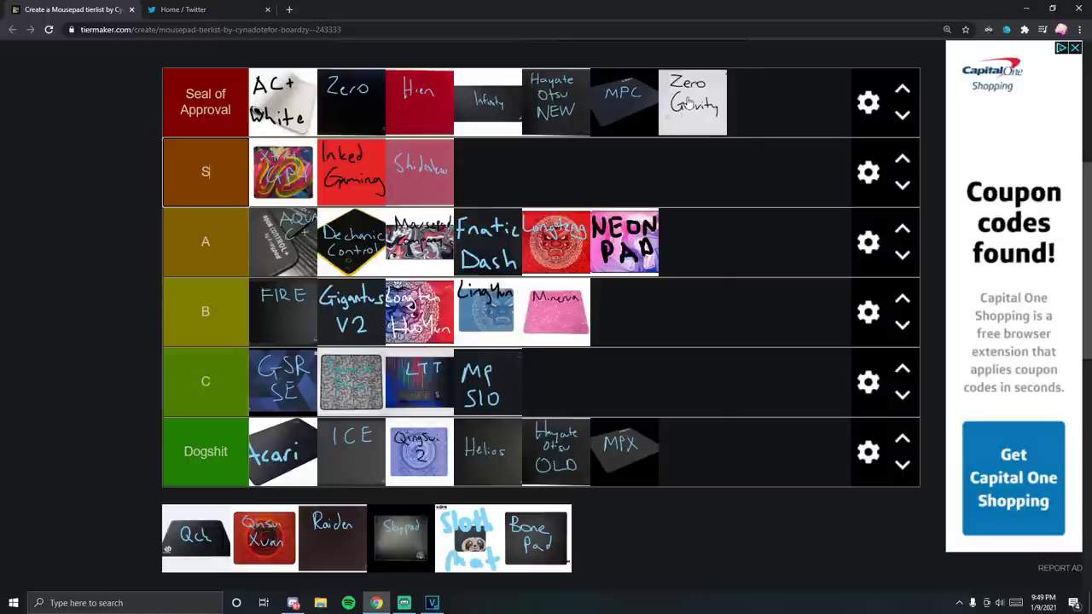
# - Move Zero Gravity from Seal of Approval to the end of Dogshit, after MPX
pyautogui.moveTo(687, 101); pyautogui.dragTo(725, 453)
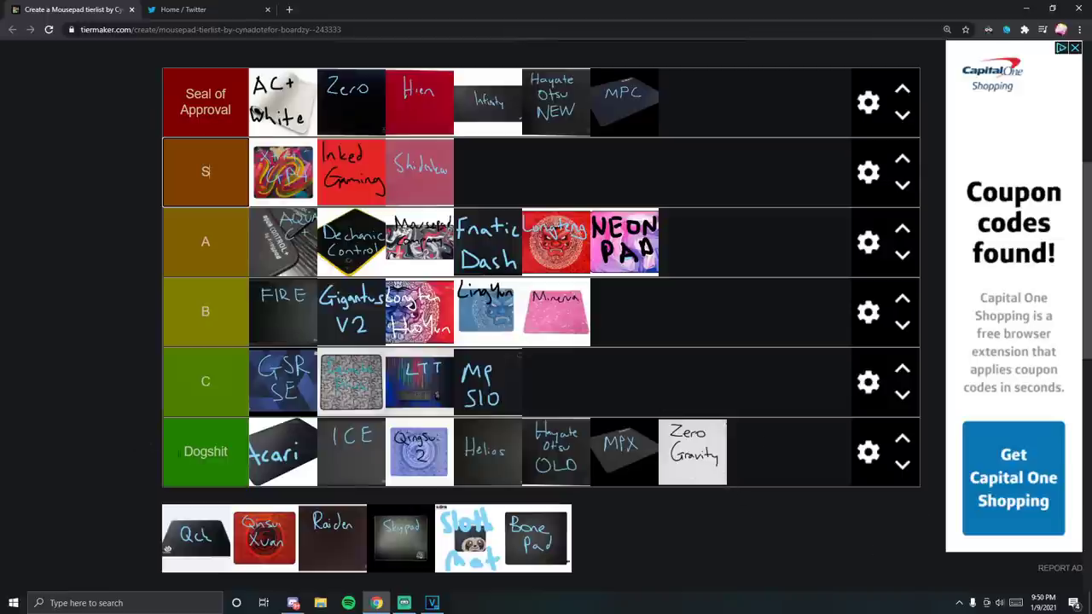
pyautogui.moveTo(183, 451); pyautogui.dragTo(224, 448)
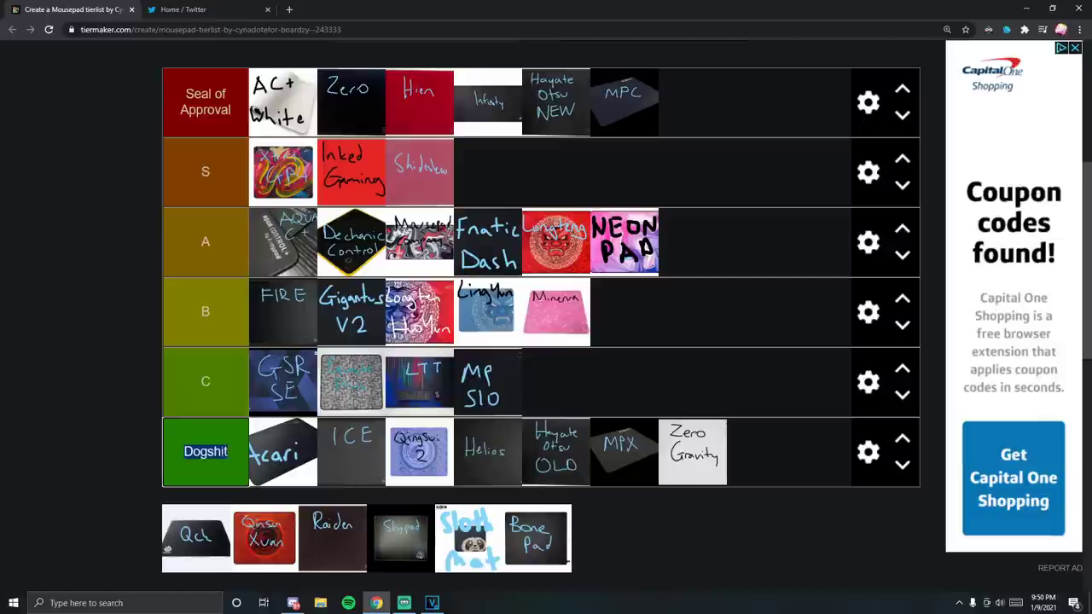
pyautogui.click(225, 451)
pyautogui.click(195, 450)
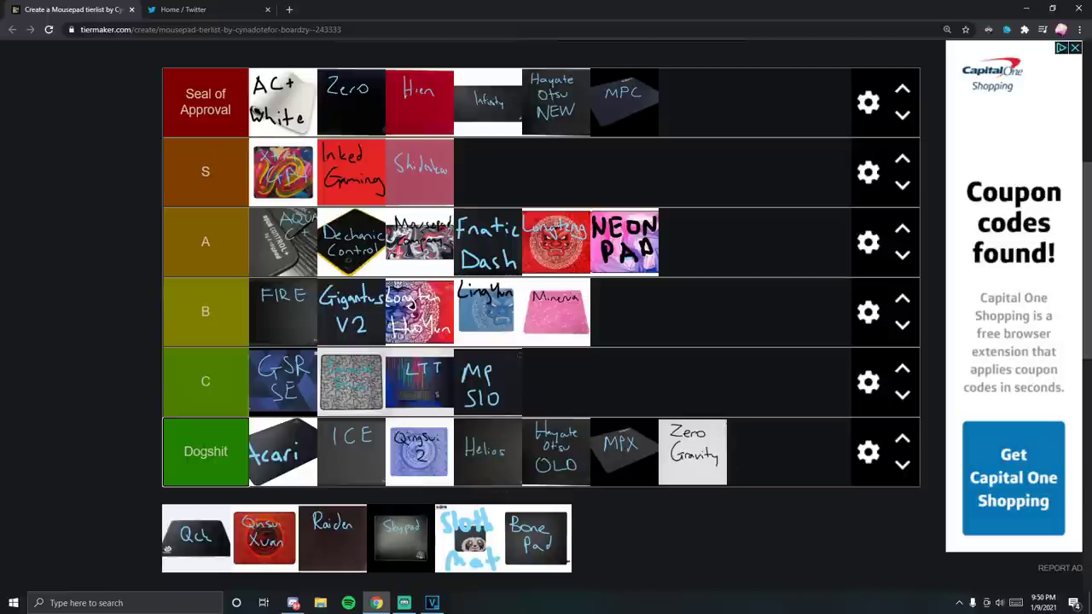
pyautogui.moveTo(231, 455); pyautogui.dragTo(192, 452)
pyautogui.click(193, 452)
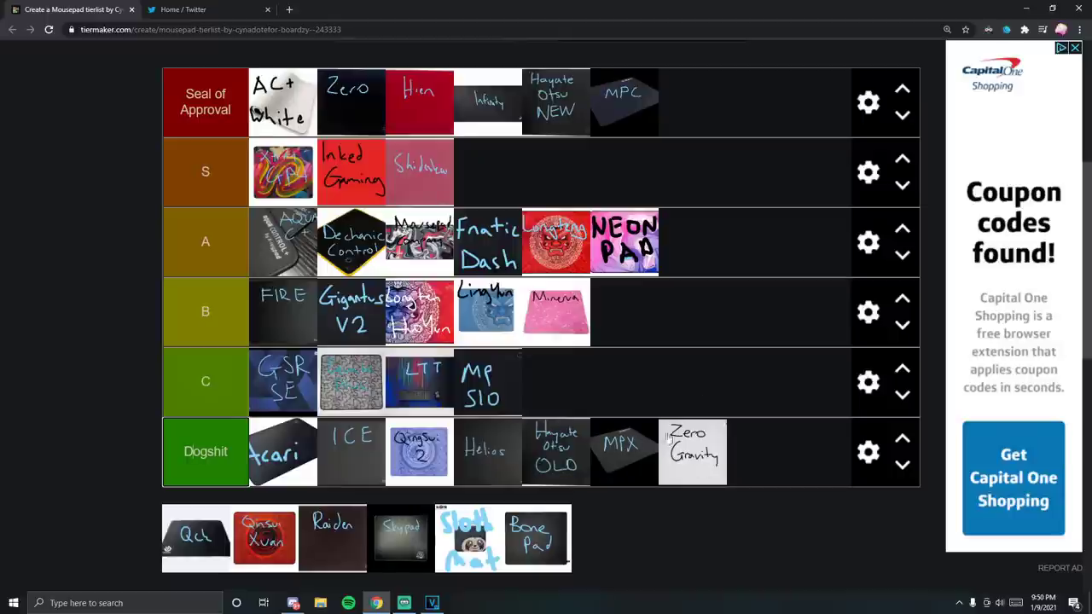
# - Drop the QcK pad at the end of tier C, right after MP S10
pyautogui.scroll(1, 209, 516)
pyautogui.scroll(-1, 209, 520)
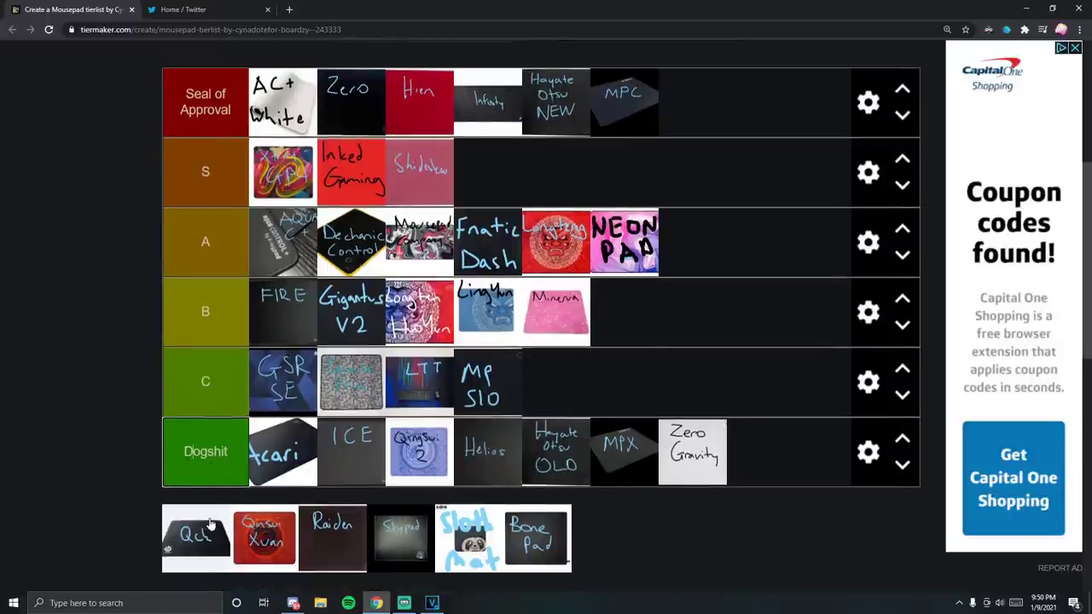
pyautogui.moveTo(183, 525); pyautogui.dragTo(609, 377)
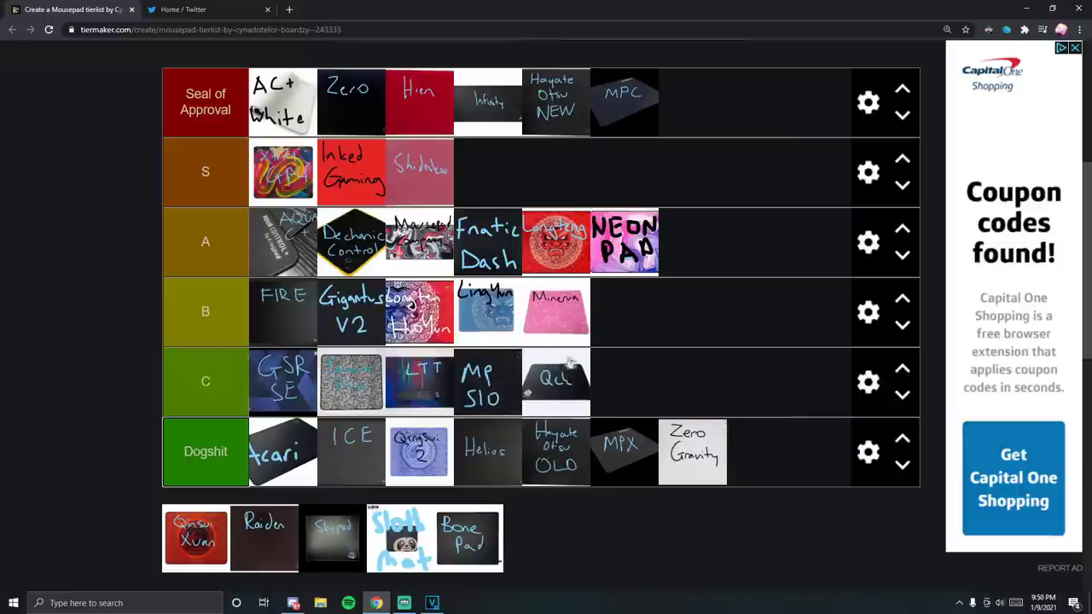
pyautogui.moveTo(563, 382); pyautogui.dragTo(590, 381)
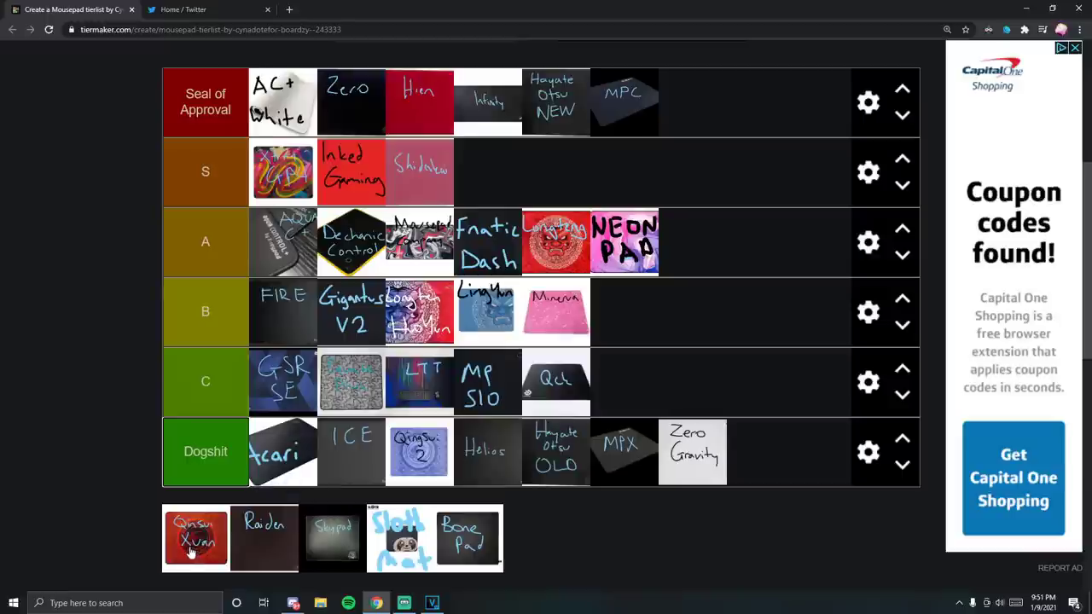
# - Place Qingsui Xuan at the end of the Dogshit tier
pyautogui.moveTo(198, 544); pyautogui.dragTo(793, 453)
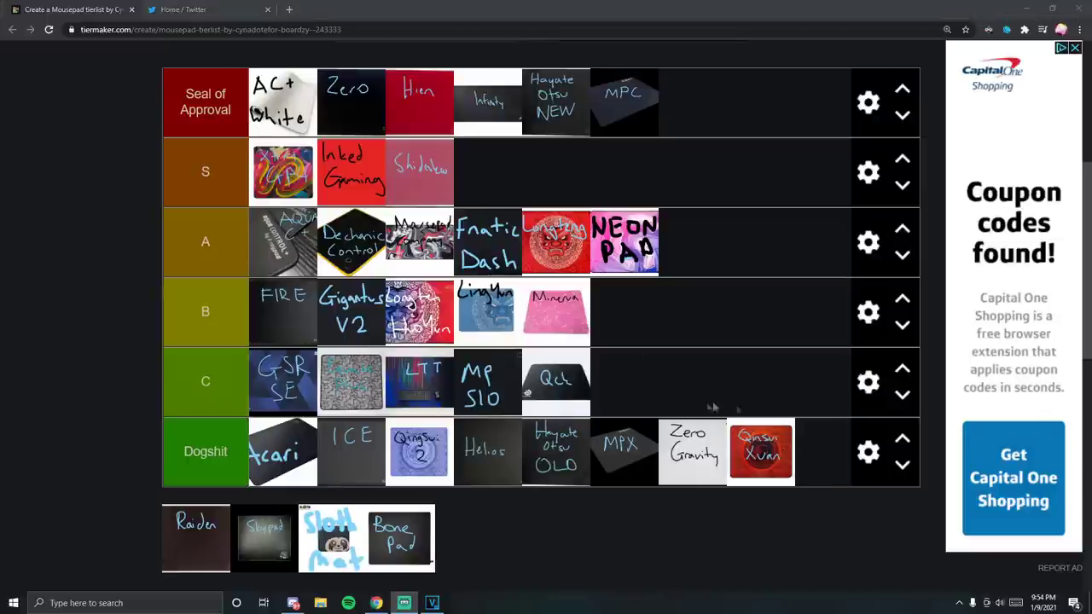
pyautogui.scroll(1, 725, 426)
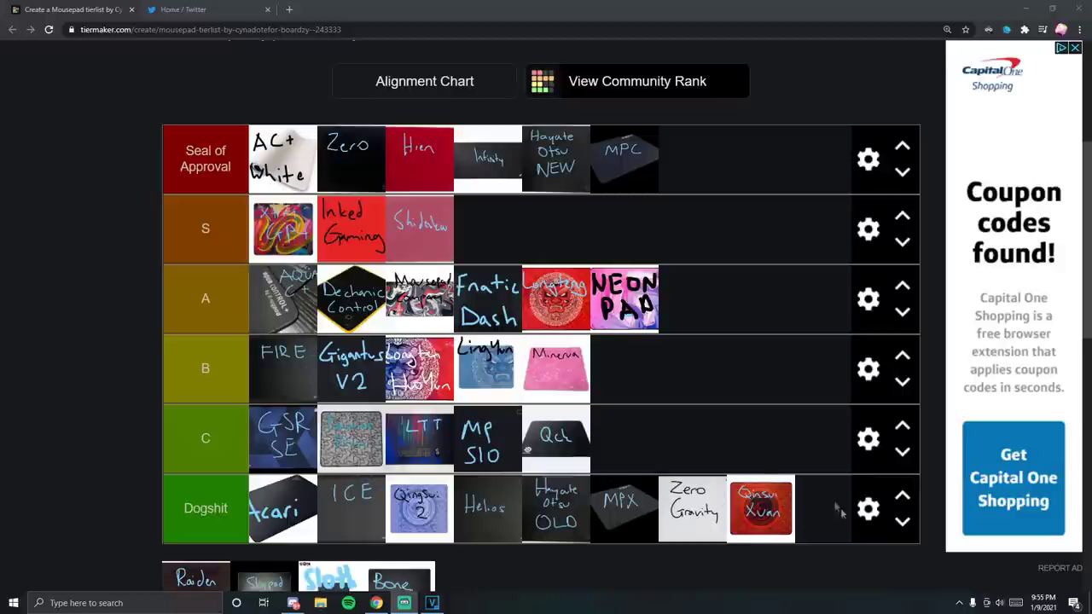
pyautogui.scroll(-1, 770, 509)
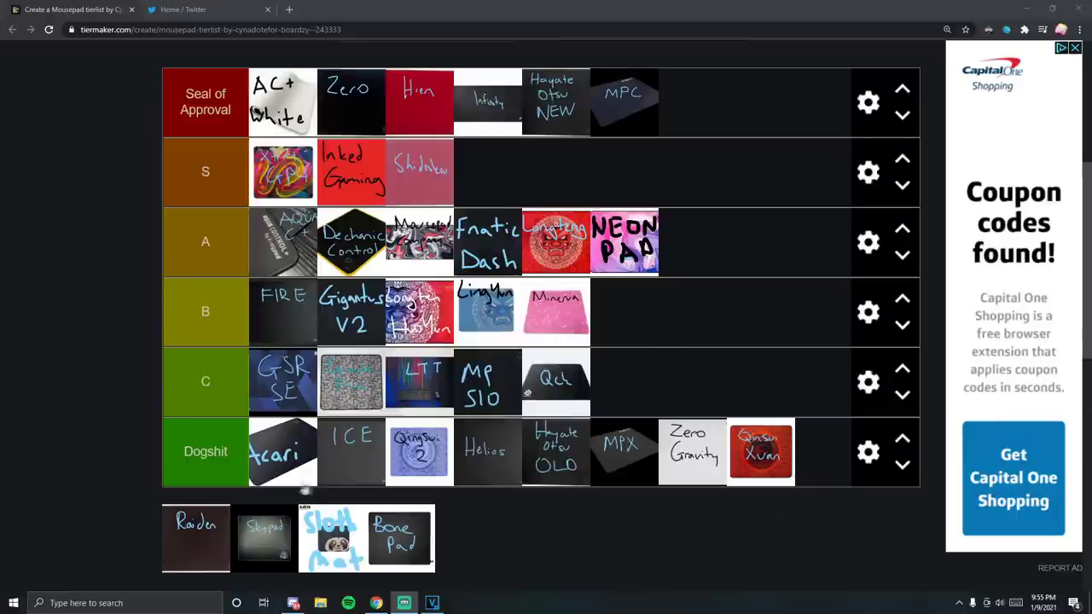
# - Rank the Raiden pad after MPC in Seal of Approval
pyautogui.scroll(1, 303, 491)
pyautogui.scroll(-1, 354, 486)
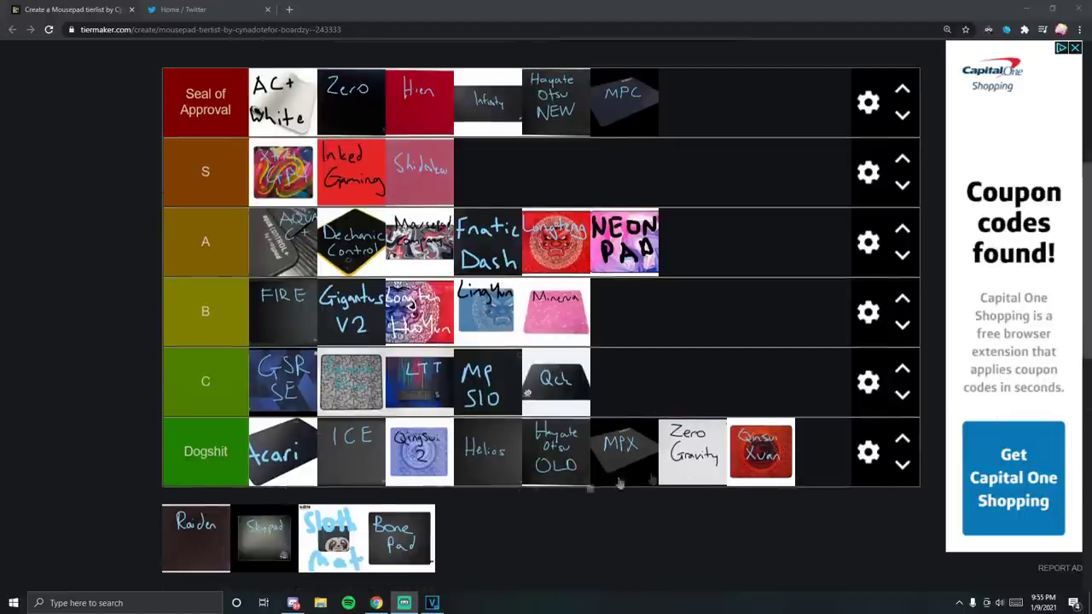
pyautogui.scroll(1, 549, 366)
pyautogui.moveTo(197, 538); pyautogui.dragTo(697, 171)
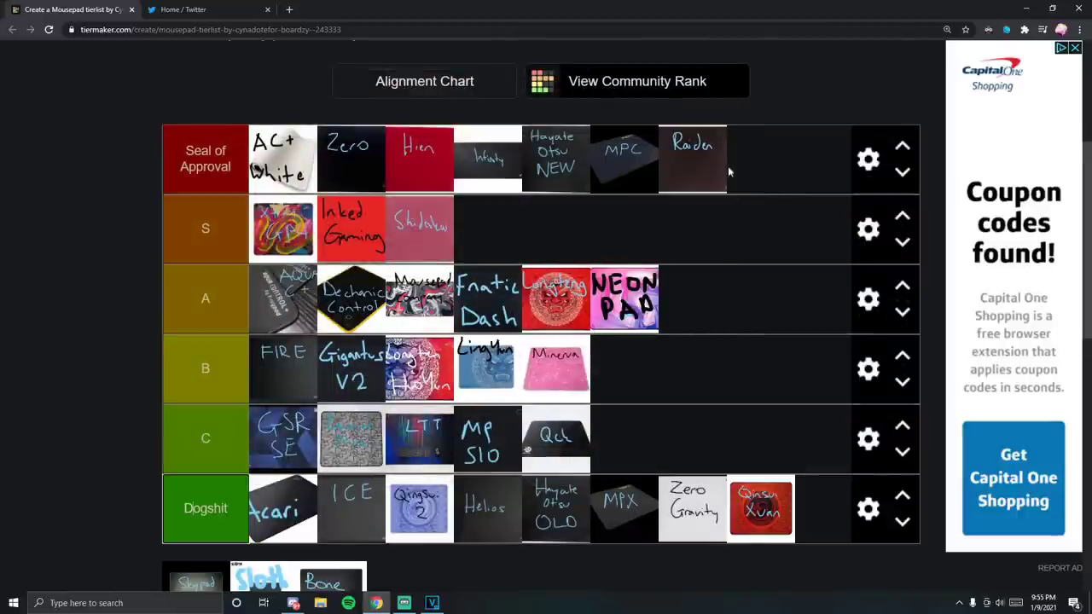
pyautogui.moveTo(702, 184)
pyautogui.mouseDown()
pyautogui.moveTo(647, 256)
pyautogui.moveTo(716, 248)
pyautogui.moveTo(719, 188)
pyautogui.mouseUp()
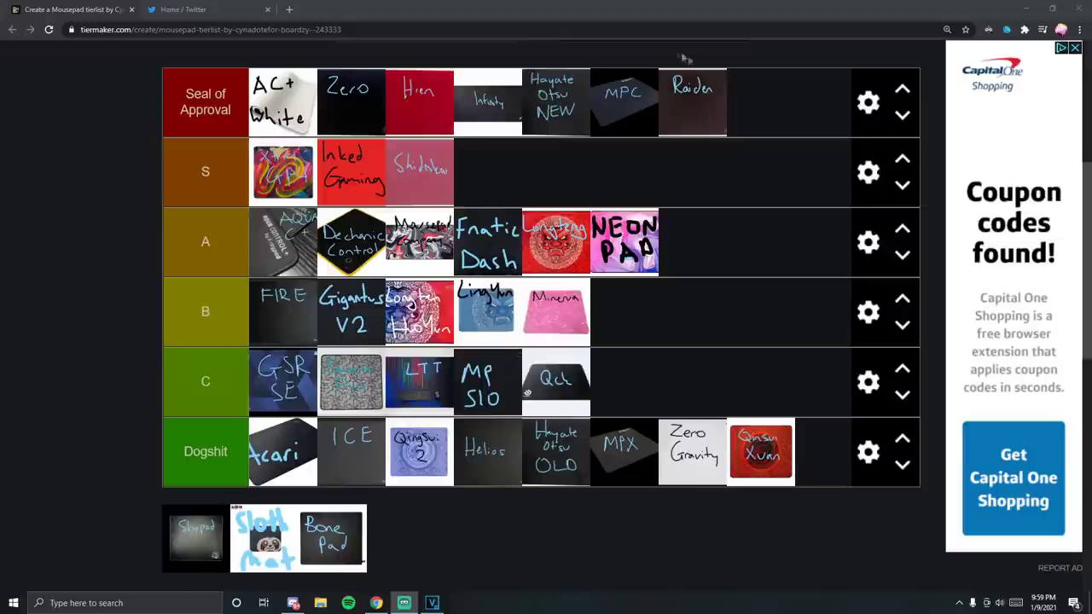
pyautogui.scroll(2, 604, 161)
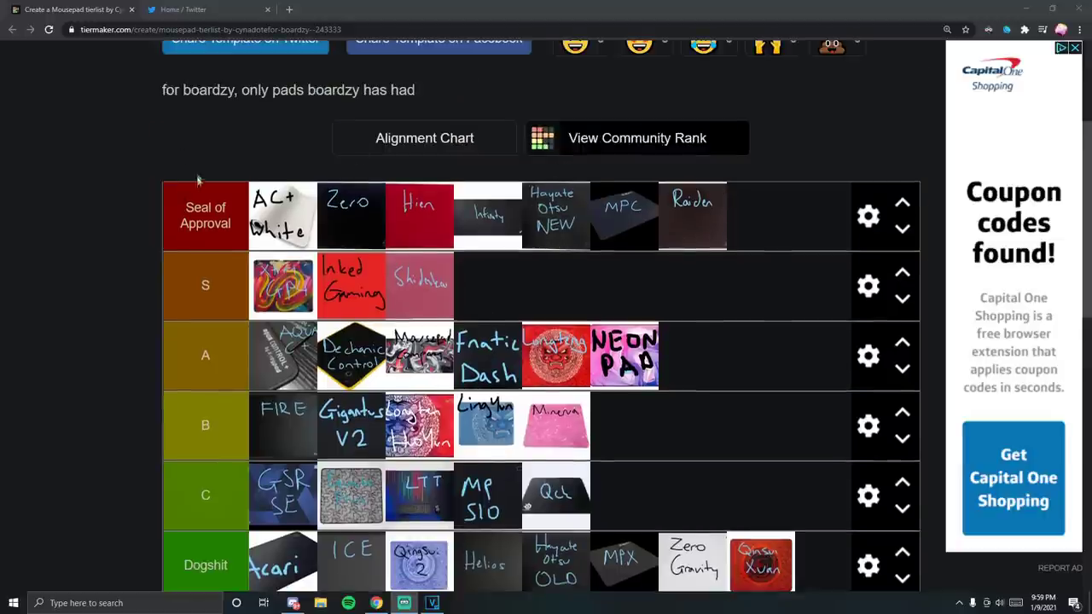
pyautogui.scroll(-1, 657, 190)
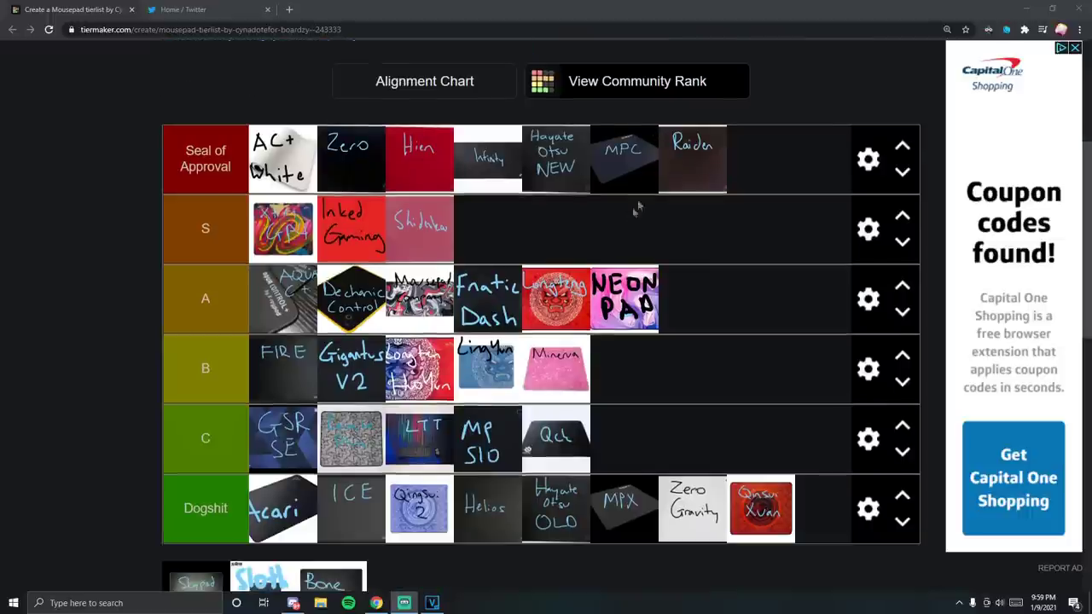
pyautogui.scroll(-1, 529, 226)
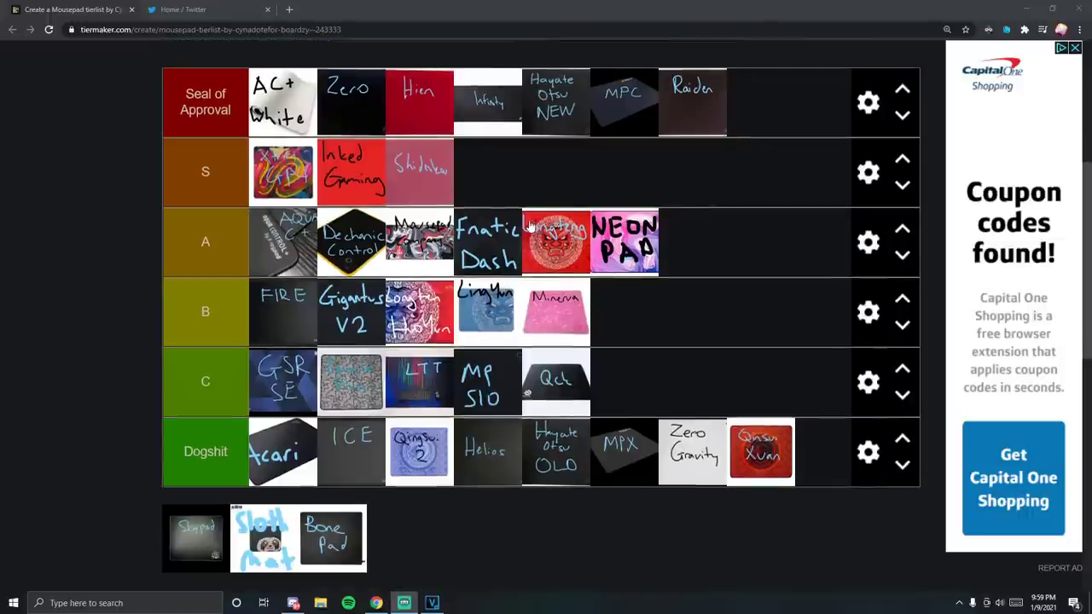
# - Move Mechanic Control from tier A down into the Dogshit tier
pyautogui.moveTo(354, 245); pyautogui.dragTo(407, 503)
pyautogui.scroll(3, 407, 504)
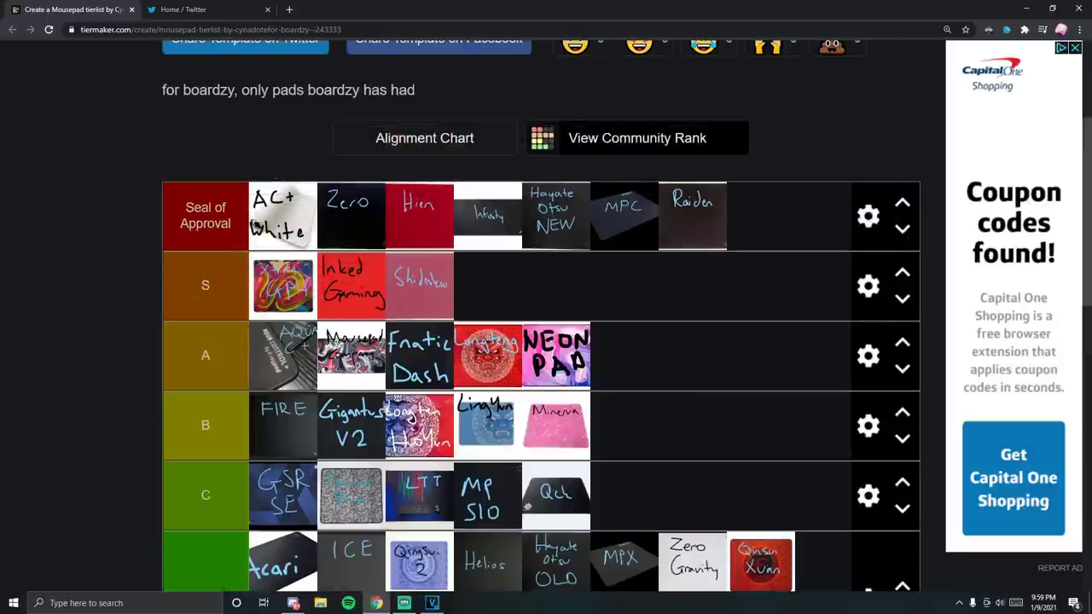
pyautogui.scroll(-3, 407, 503)
pyautogui.scroll(-2, 324, 383)
pyautogui.scroll(4, 286, 376)
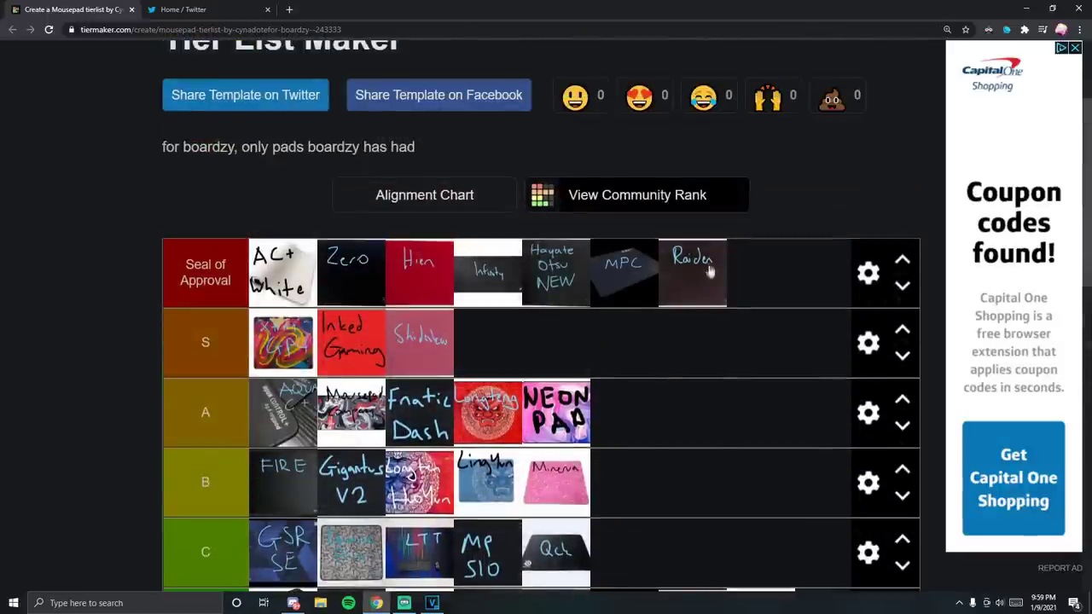
# - Rank Shopad at the end of tier A and Sloth Mat at the end of Seal of Approval
pyautogui.moveTo(605, 271); pyautogui.dragTo(551, 167)
pyautogui.scroll(-4, 282, 478)
pyautogui.scroll(1, 290, 418)
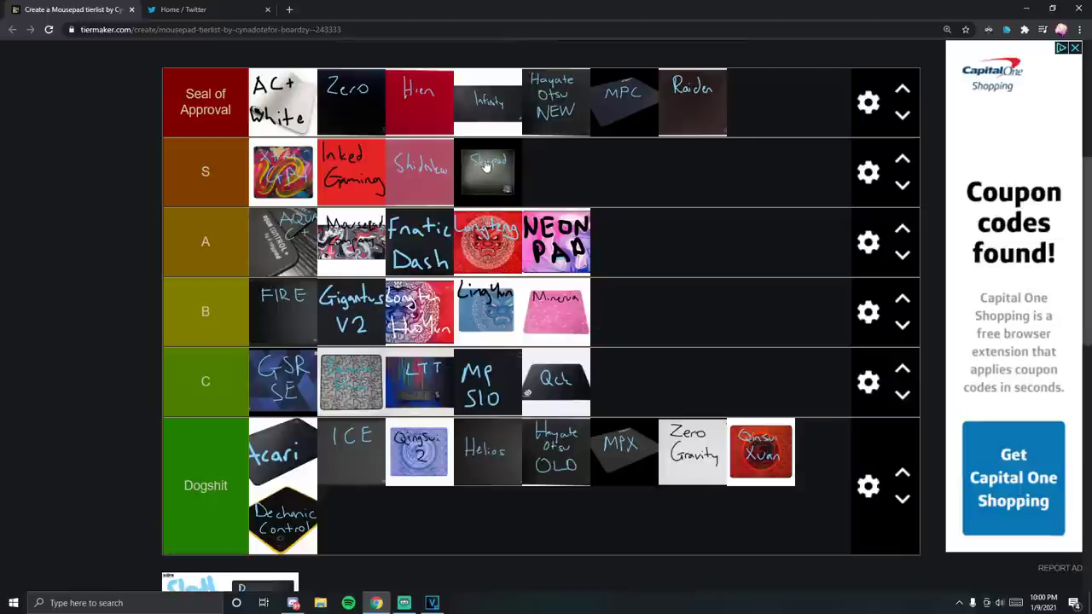
pyautogui.moveTo(485, 166); pyautogui.dragTo(653, 230)
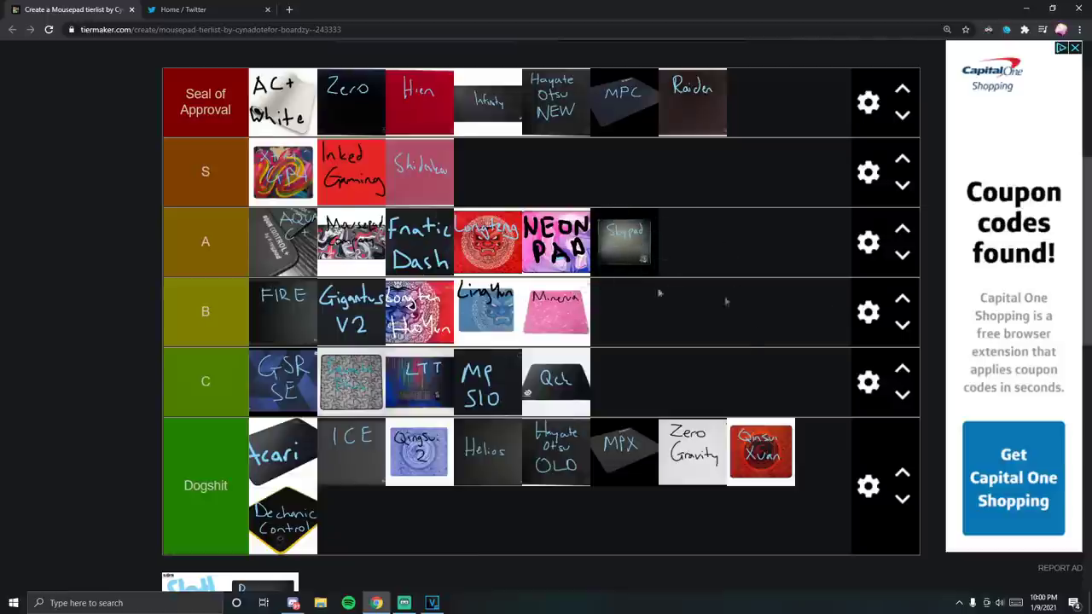
pyautogui.scroll(-1, 529, 478)
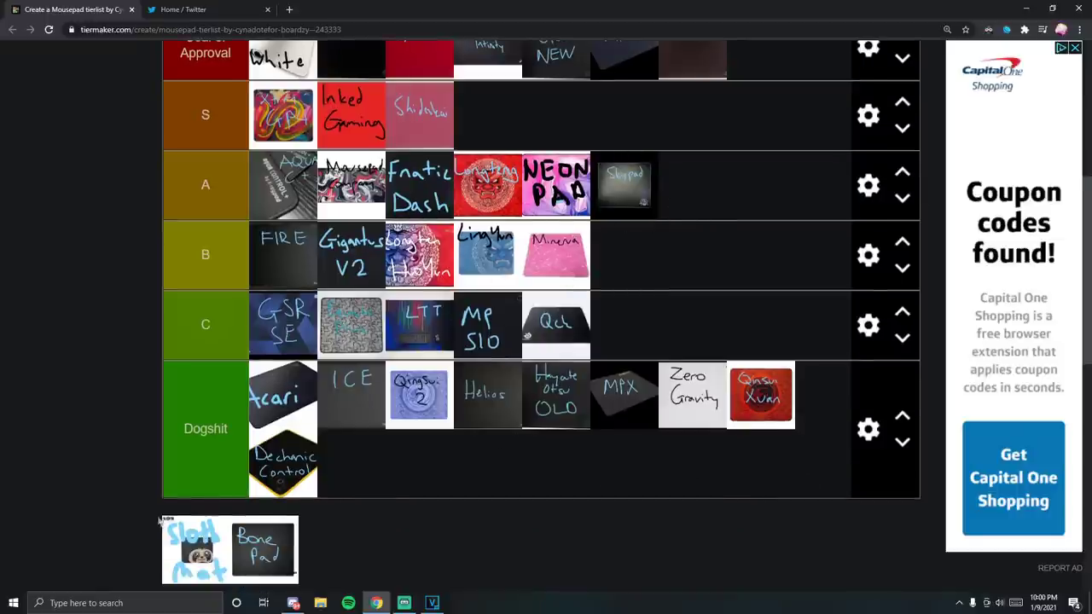
pyautogui.moveTo(160, 520); pyautogui.dragTo(757, 154)
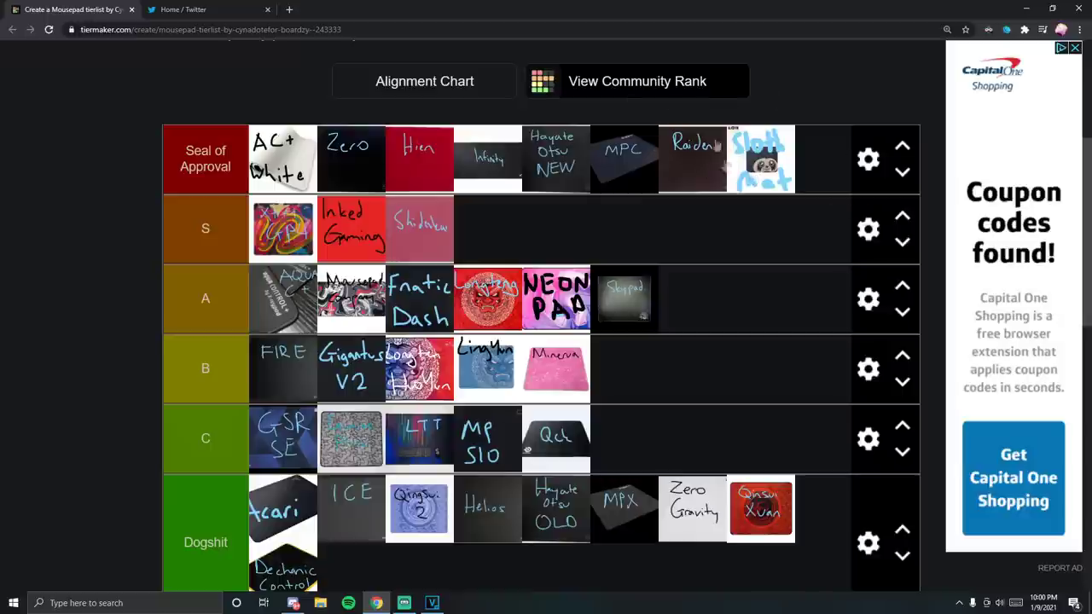
# - Drop Bone Pad into the Dogshit tier after Mechanic Control
pyautogui.scroll(-3, 429, 314)
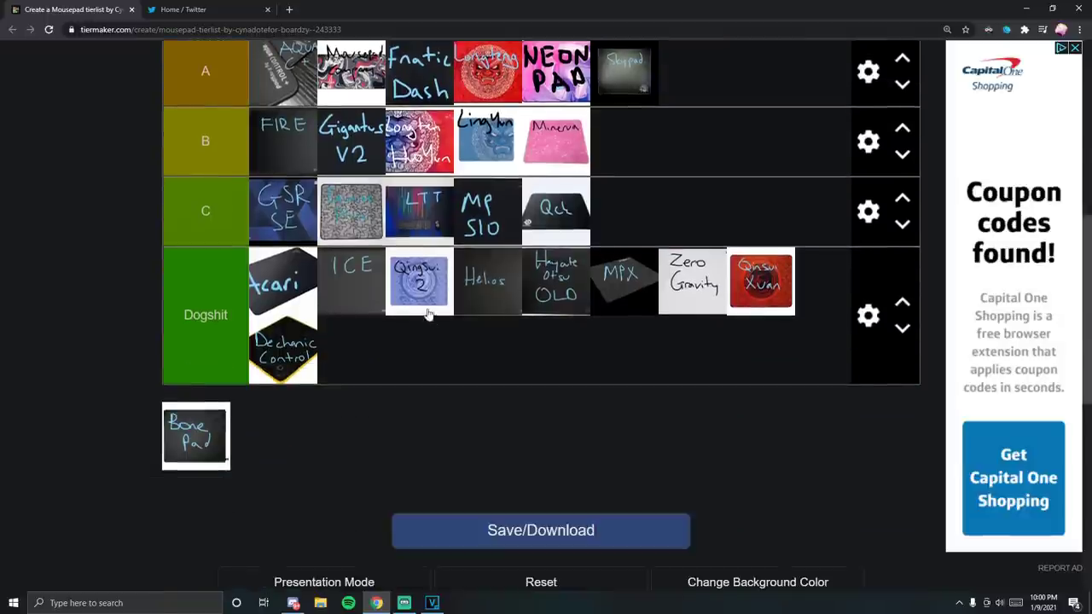
pyautogui.scroll(3, 429, 314)
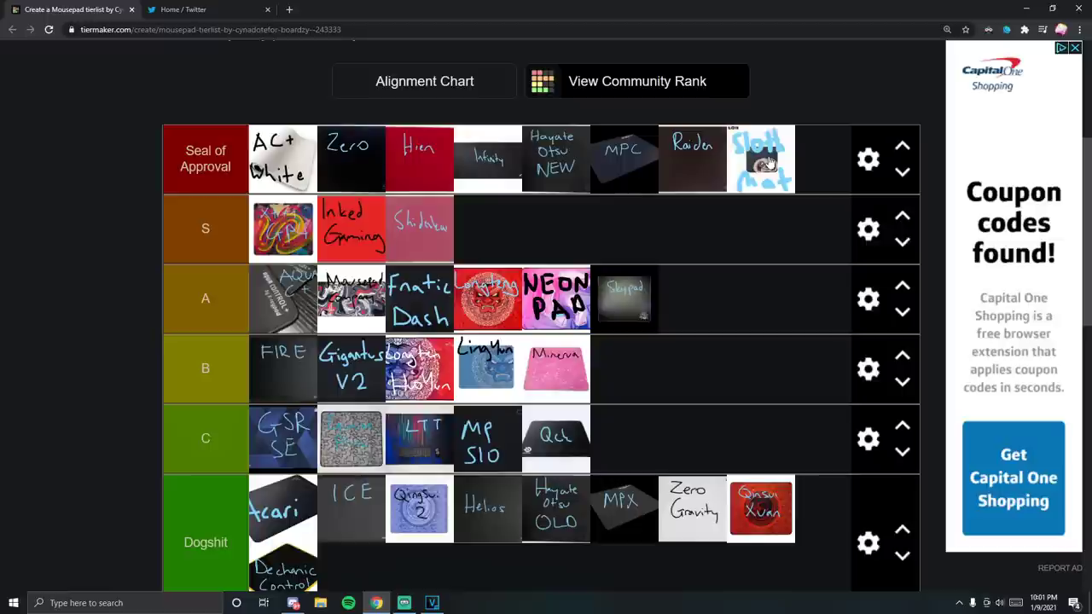
pyautogui.scroll(-2, 620, 361)
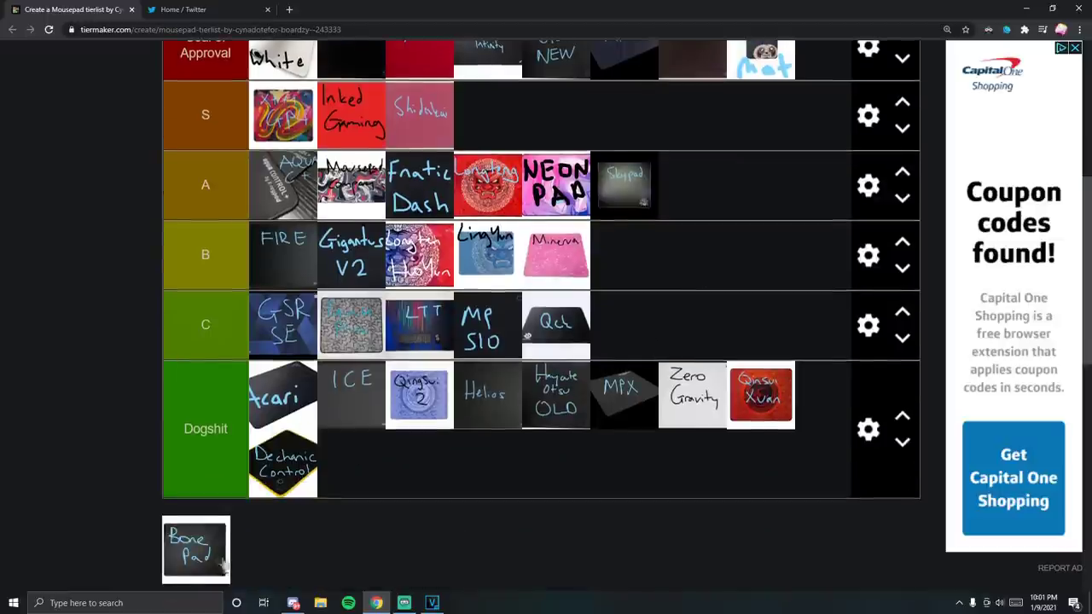
pyautogui.moveTo(223, 565); pyautogui.dragTo(354, 465)
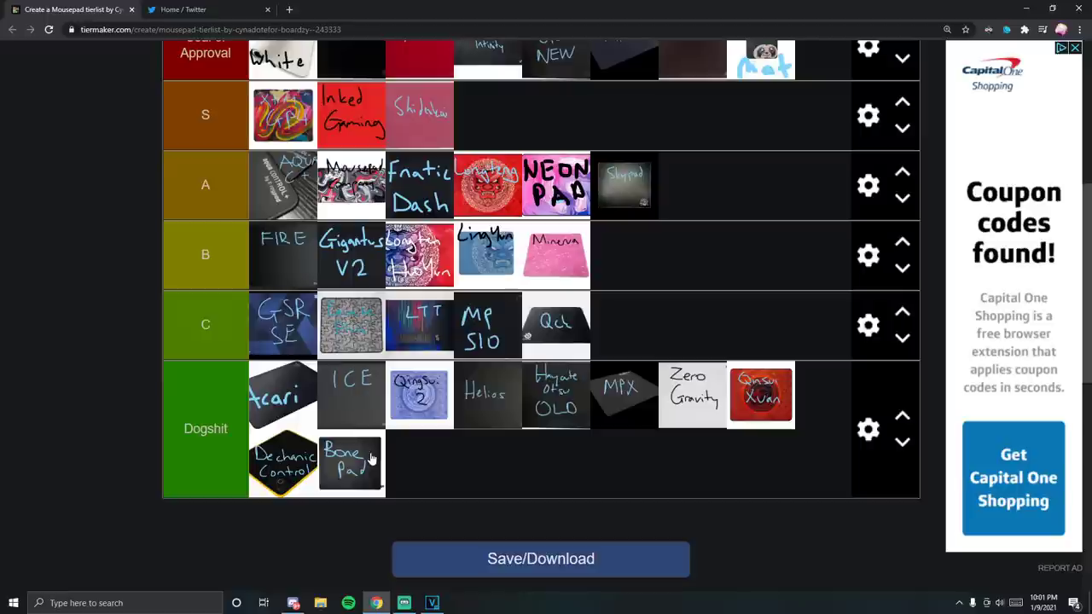
# - Scroll through the finished list to confirm all 37 pads are ranked across six tiers
pyautogui.scroll(2, 371, 459)
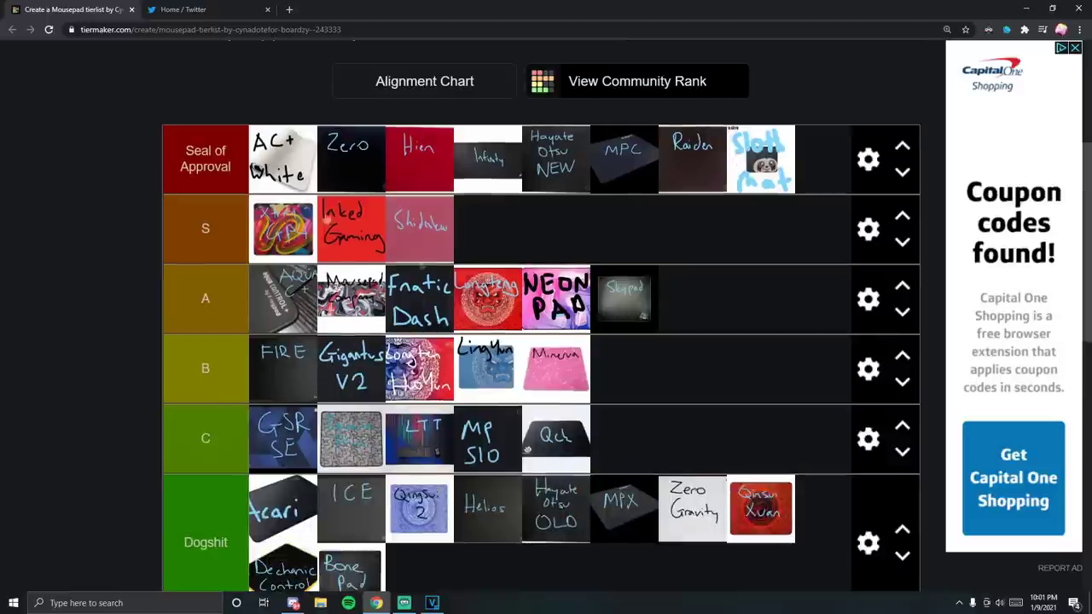
pyautogui.scroll(-1, 243, 369)
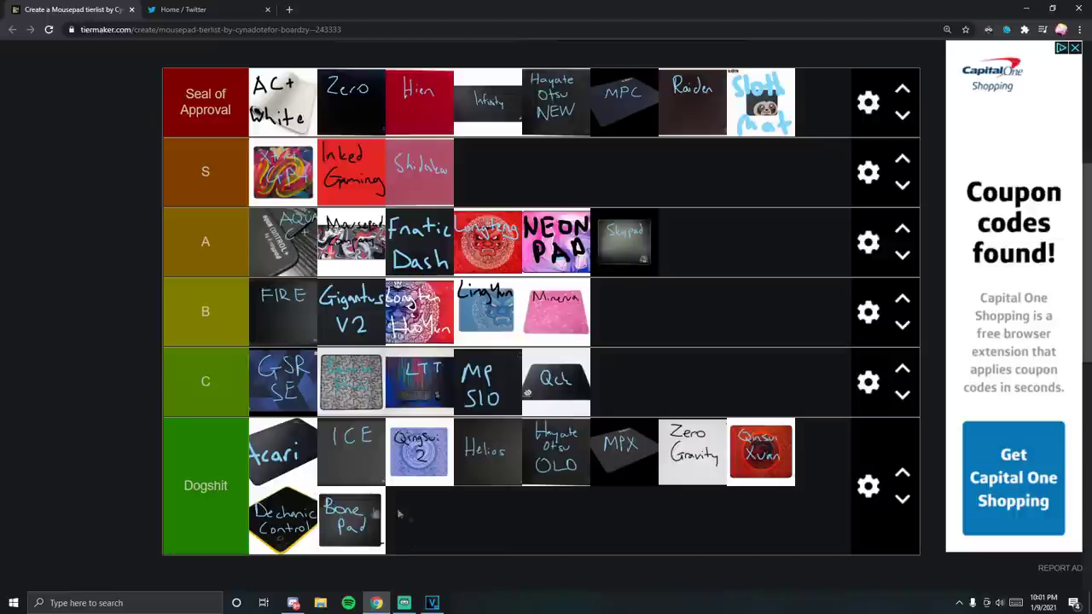
pyautogui.scroll(-1, 337, 563)
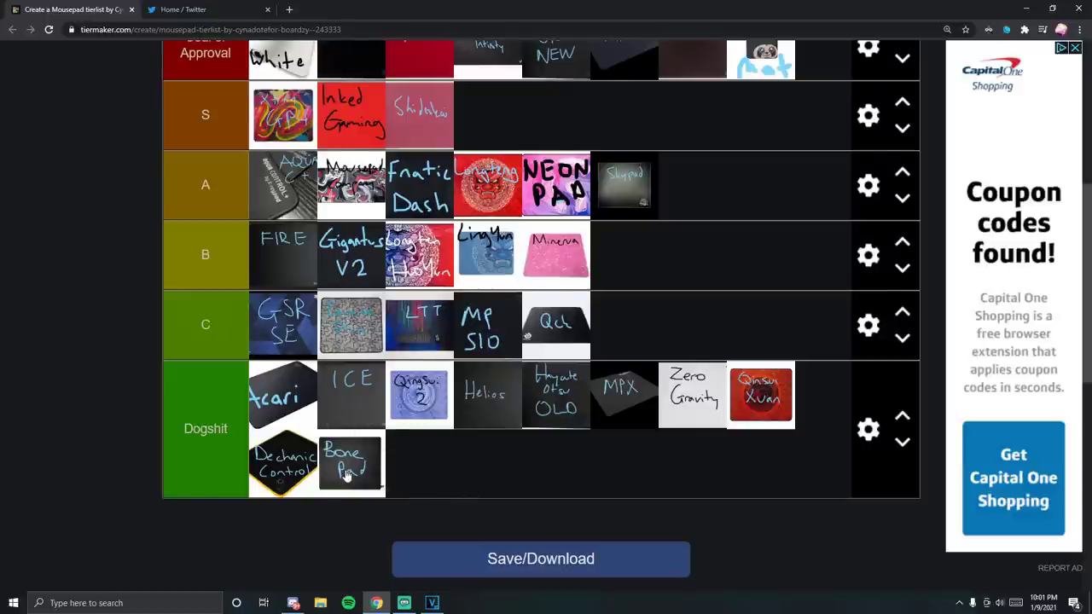
pyautogui.scroll(1, 346, 476)
pyautogui.scroll(3, 375, 511)
pyautogui.scroll(-2, 376, 510)
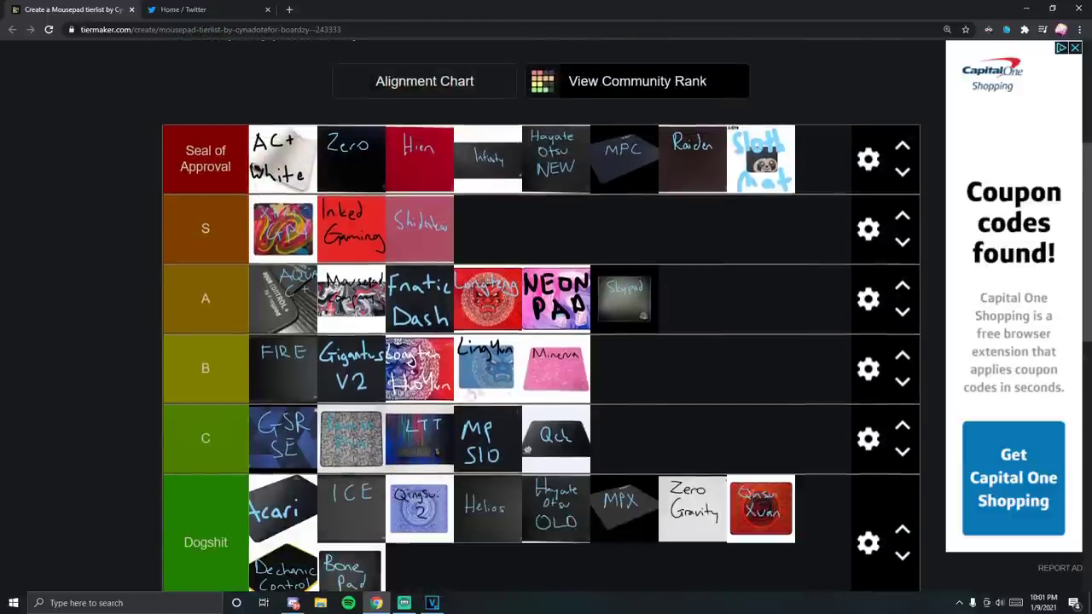
pyautogui.scroll(-1, 493, 411)
pyautogui.scroll(1, 448, 431)
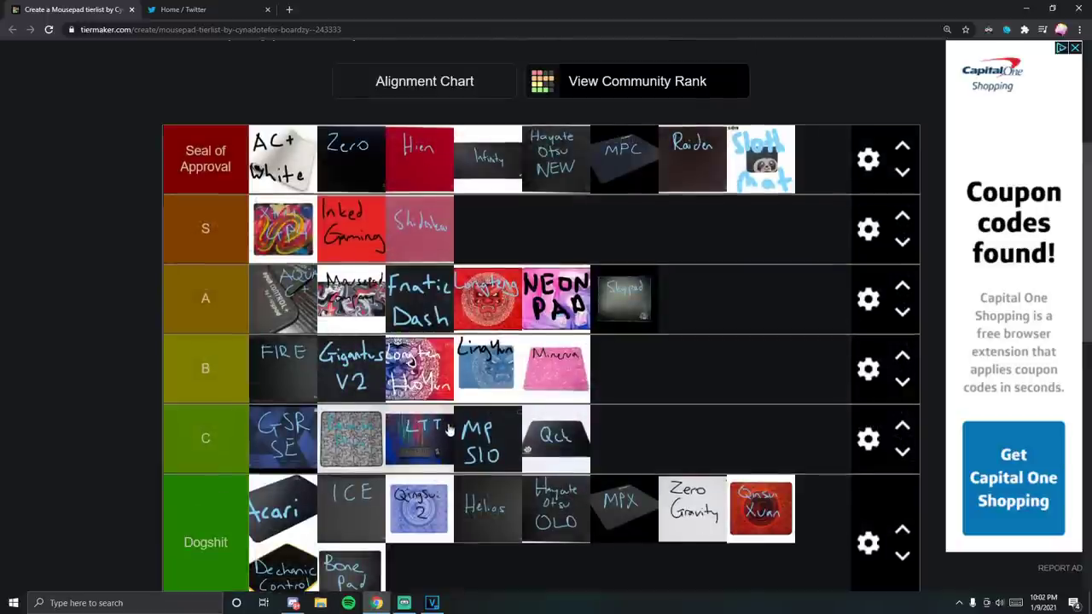
pyautogui.scroll(-1, 449, 429)
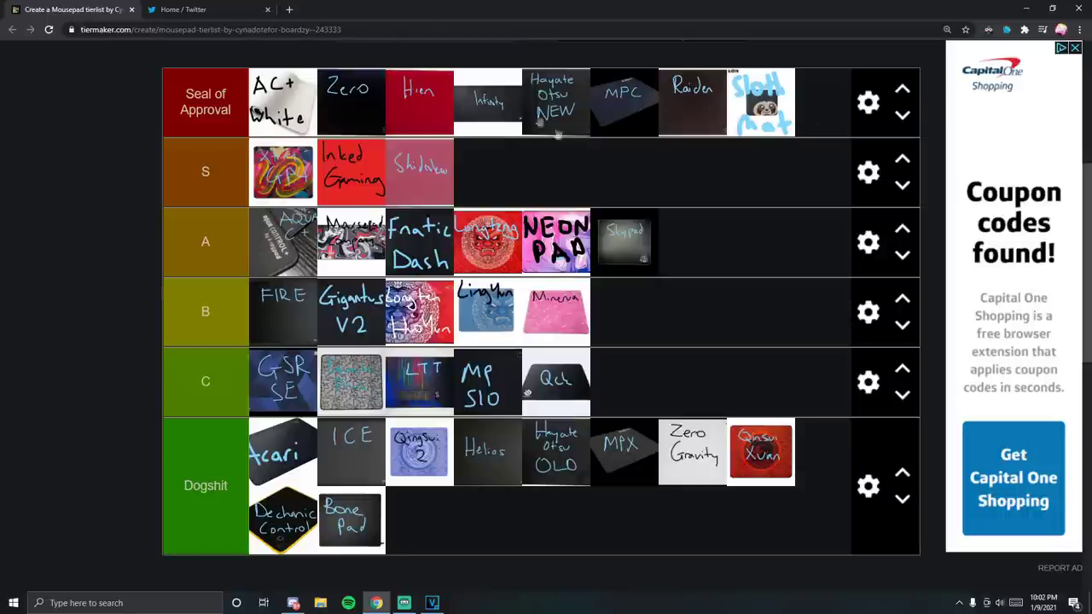
pyautogui.scroll(1, 540, 122)
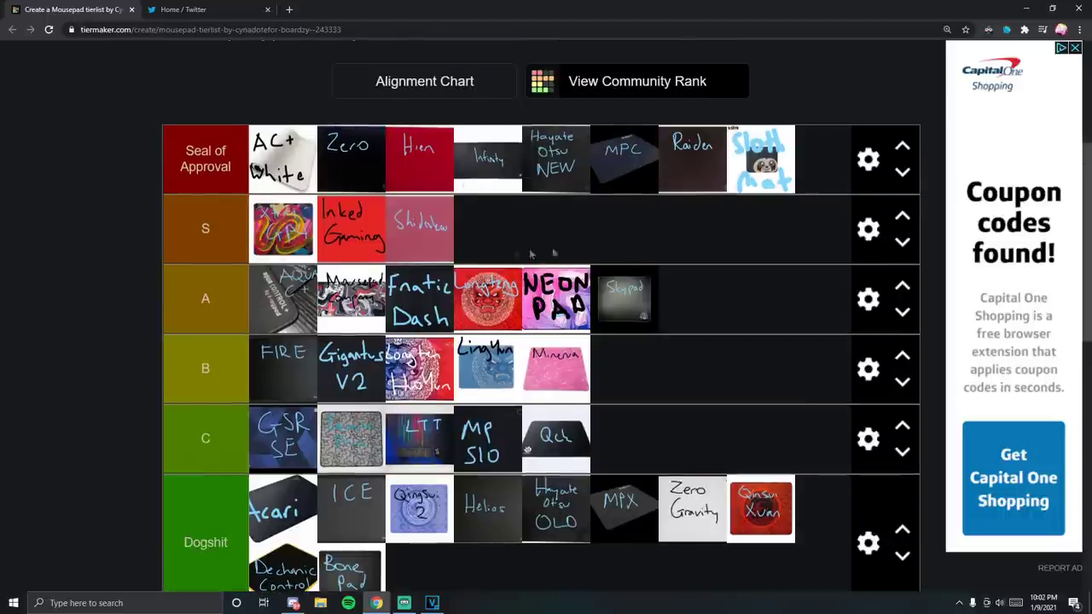
pyautogui.scroll(-1, 512, 256)
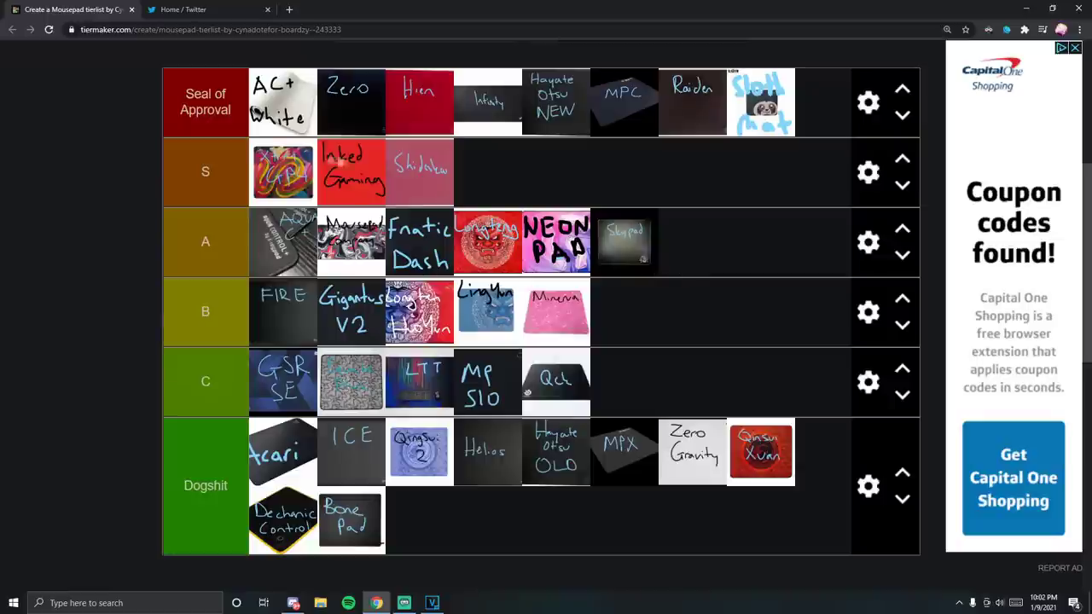
pyautogui.doubleClick(205, 171)
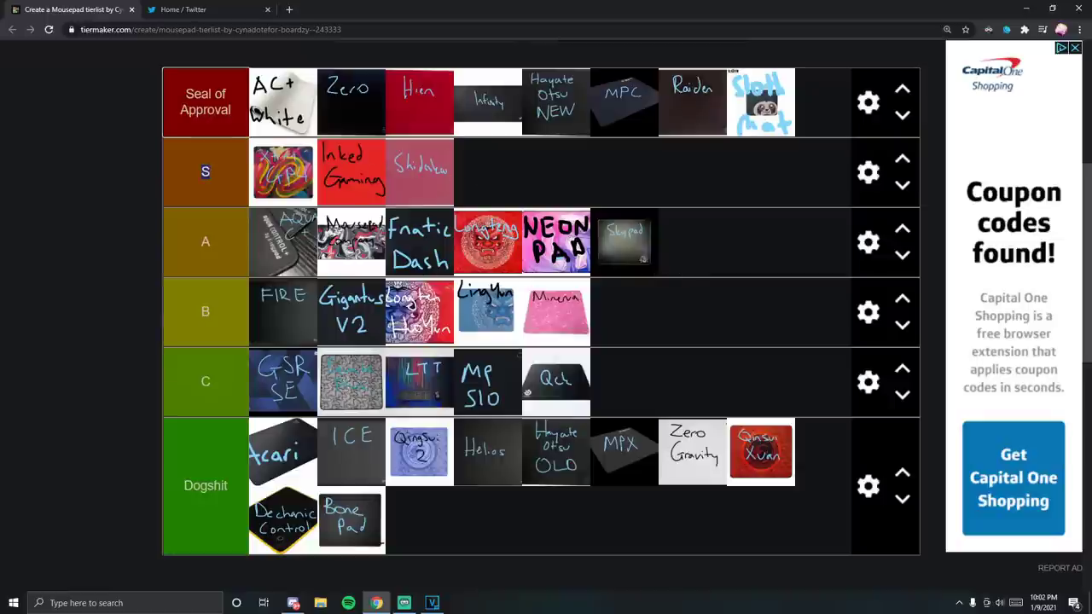
pyautogui.click(203, 241)
pyautogui.doubleClick(204, 311)
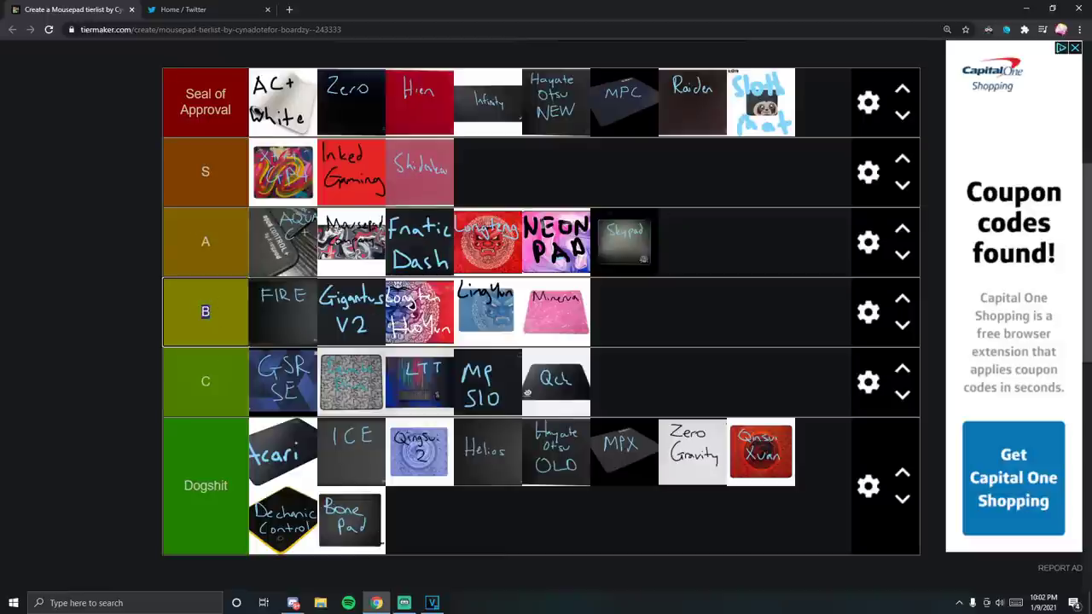
pyautogui.scroll(-1, 704, 364)
pyautogui.scroll(1, 812, 380)
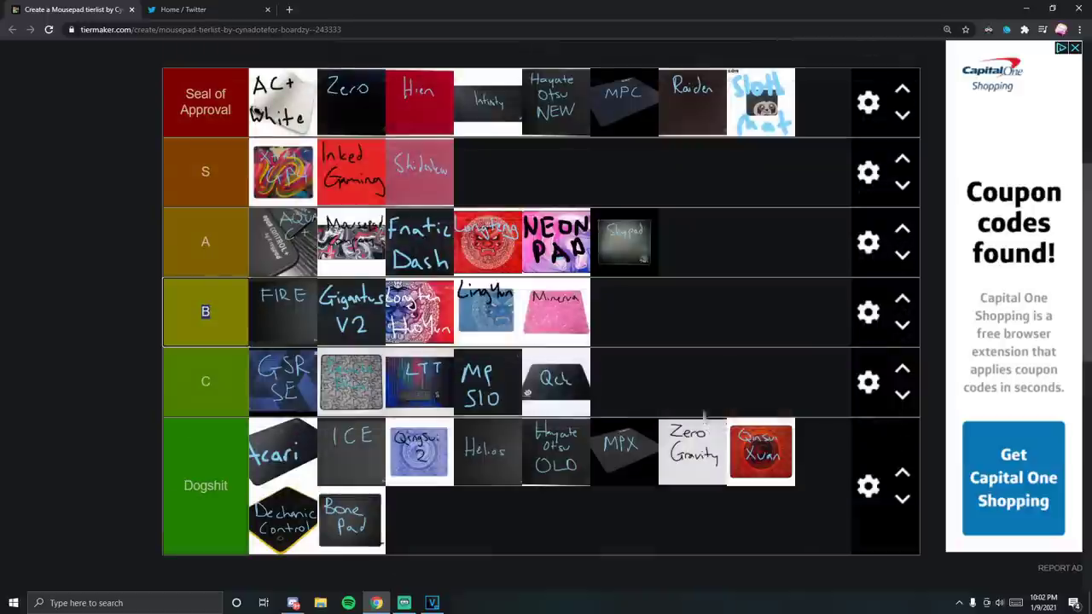
pyautogui.scroll(1, 653, 397)
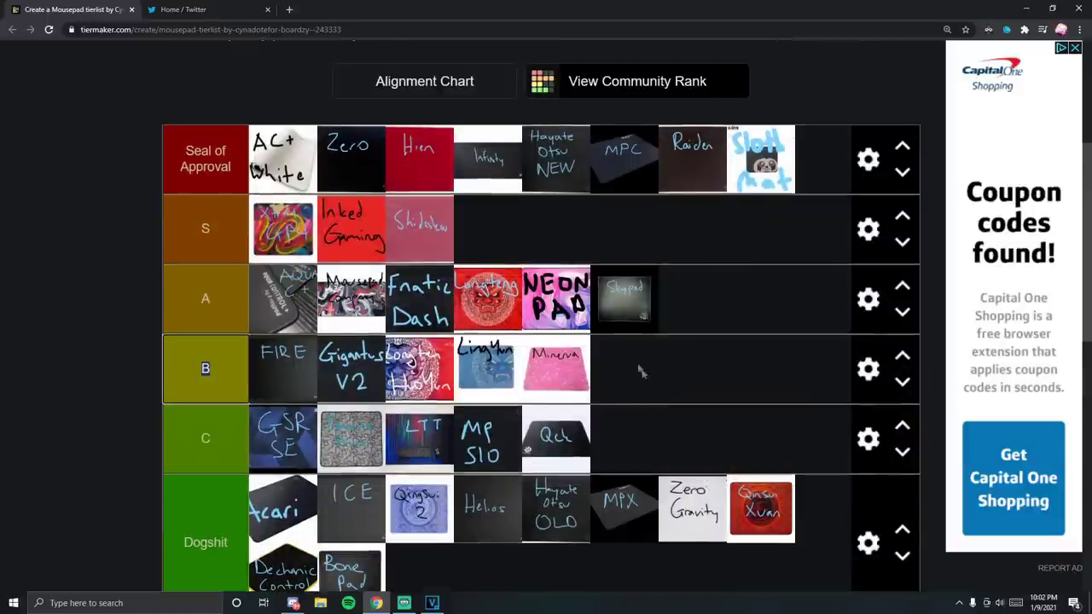
pyautogui.scroll(3, 606, 478)
pyautogui.scroll(2, 597, 558)
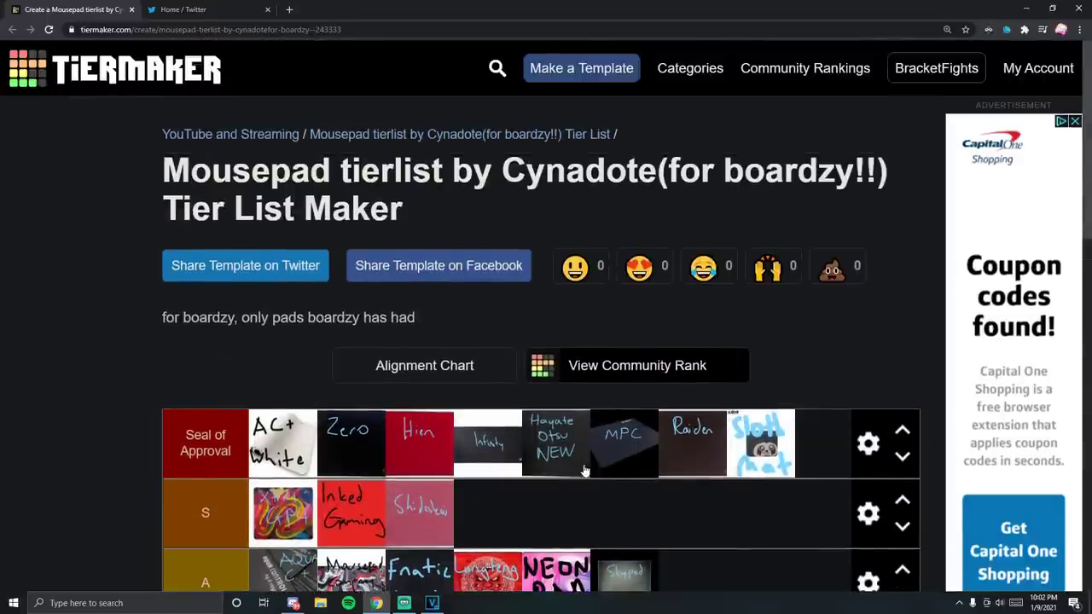
pyautogui.scroll(-3, 546, 367)
pyautogui.scroll(-1, 546, 367)
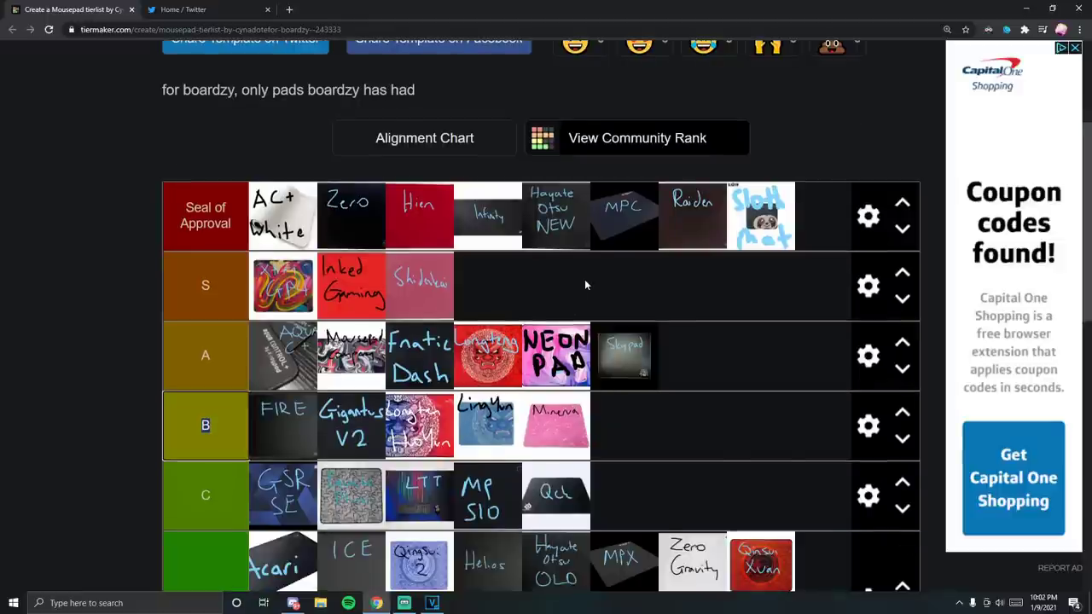
pyautogui.scroll(-2, 426, 381)
pyautogui.scroll(1, 521, 425)
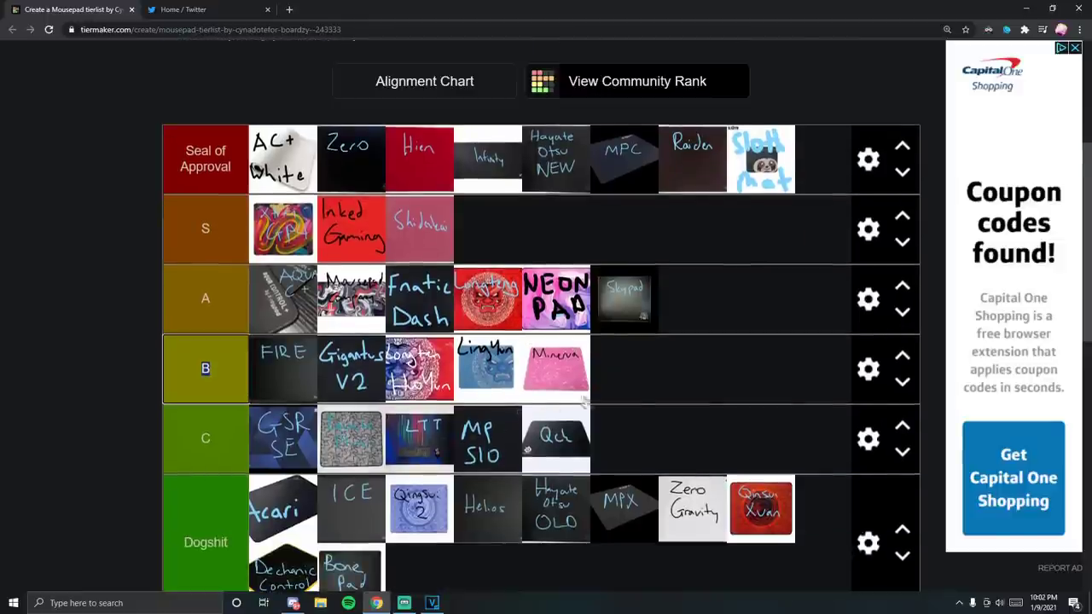